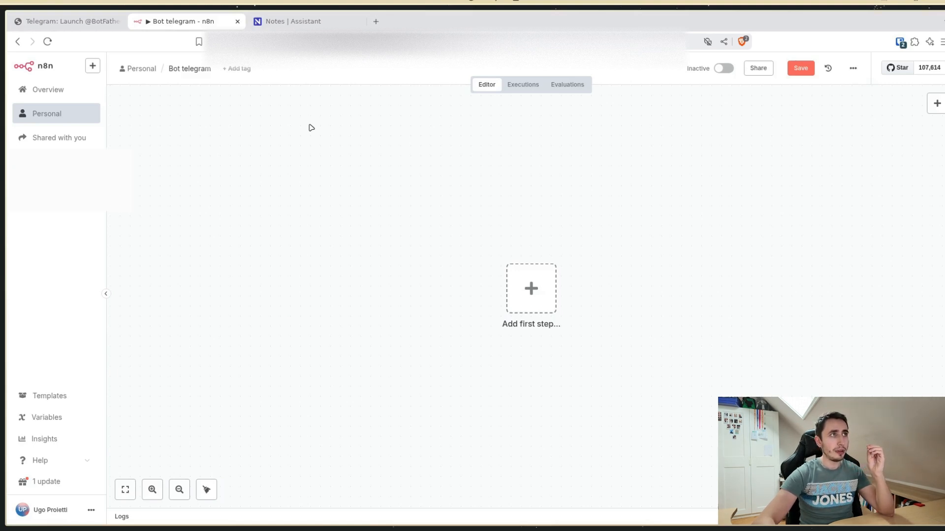
- Open the BotFather page, launch its chat in the Telegram app and start the bot
{"action": "left_click", "coordinate": [311, 22]}
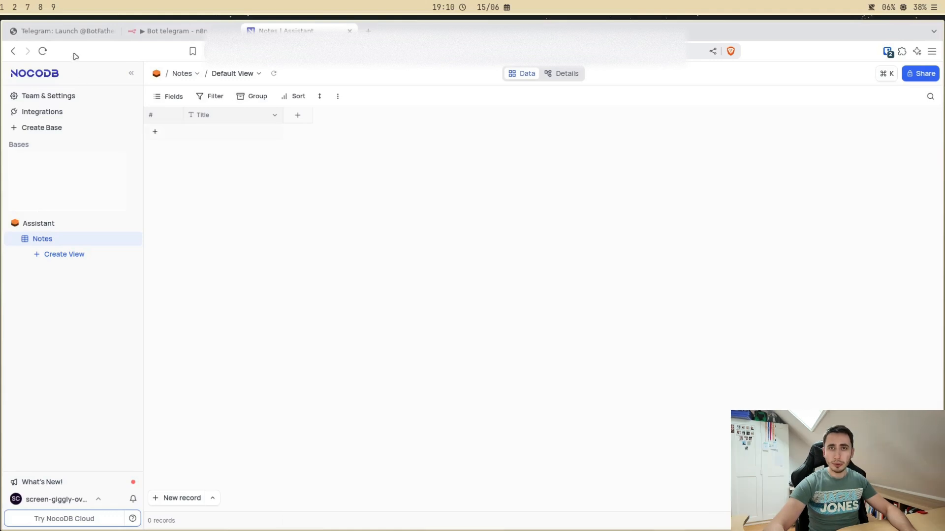
{"action": "left_click", "coordinate": [71, 36]}
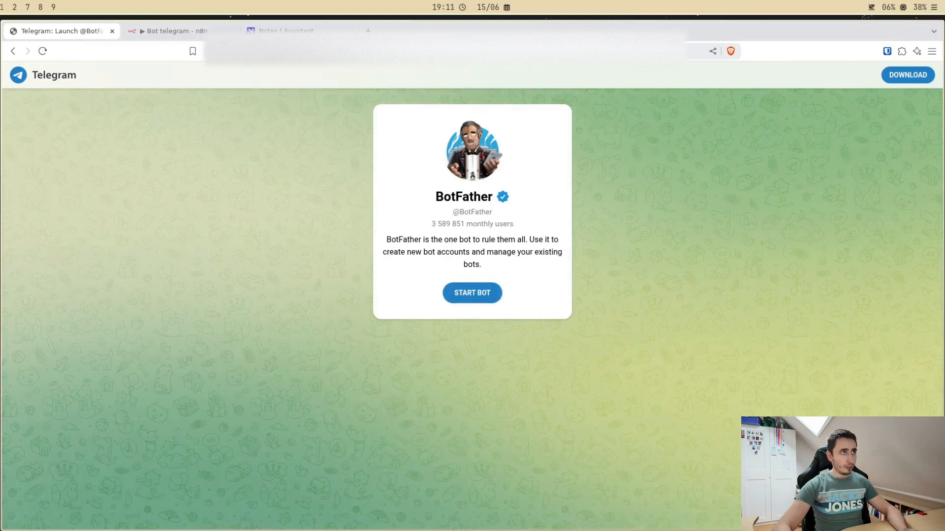
{"action": "key", "text": "ctrl+l"}
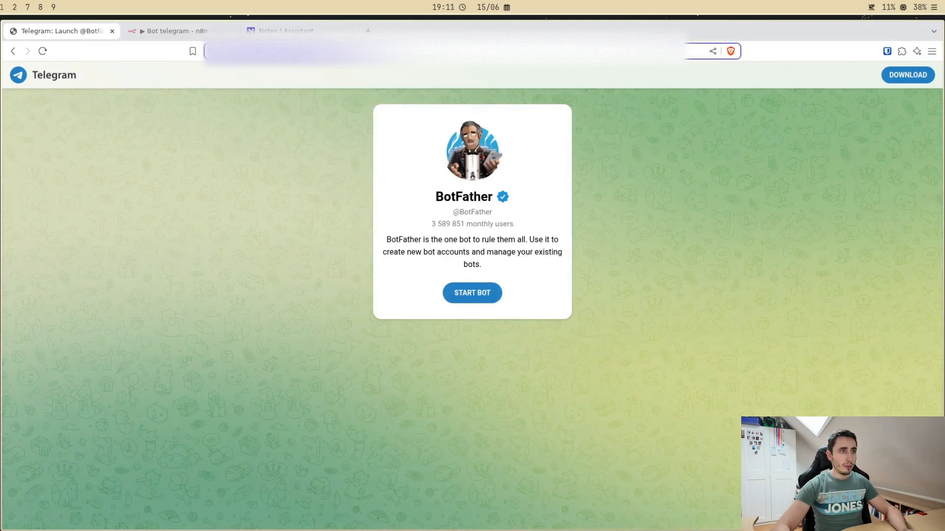
{"action": "triple_click", "coordinate": [295, 51]}
{"action": "left_click", "coordinate": [292, 187]}
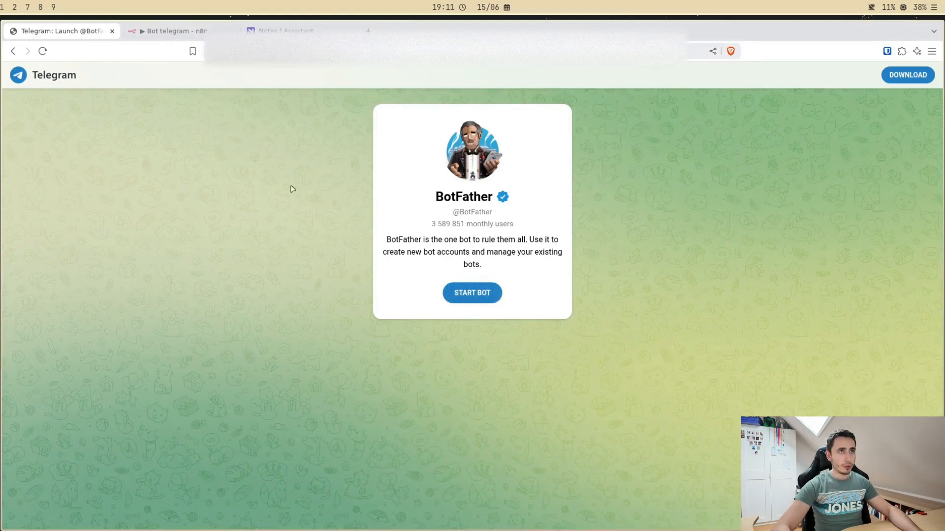
{"action": "left_click", "coordinate": [470, 290]}
{"action": "left_click", "coordinate": [573, 153]}
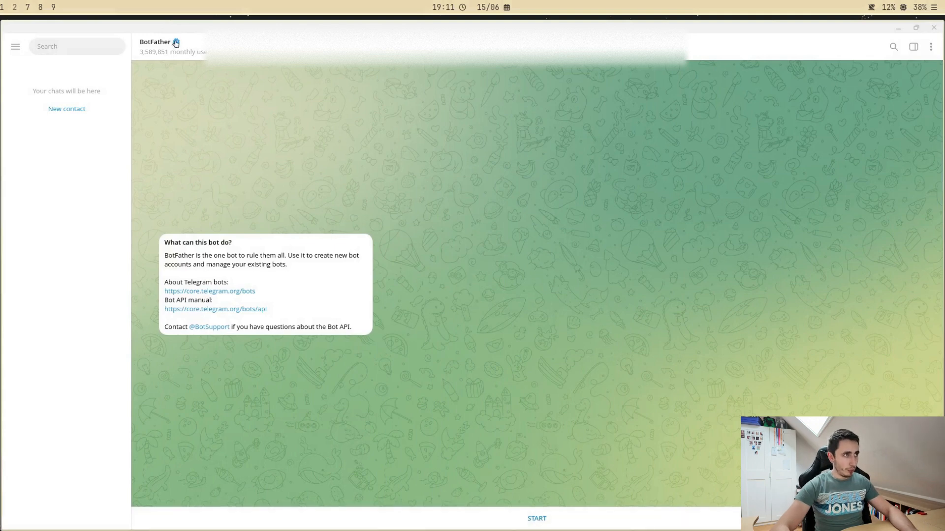
{"action": "left_click", "coordinate": [538, 518]}
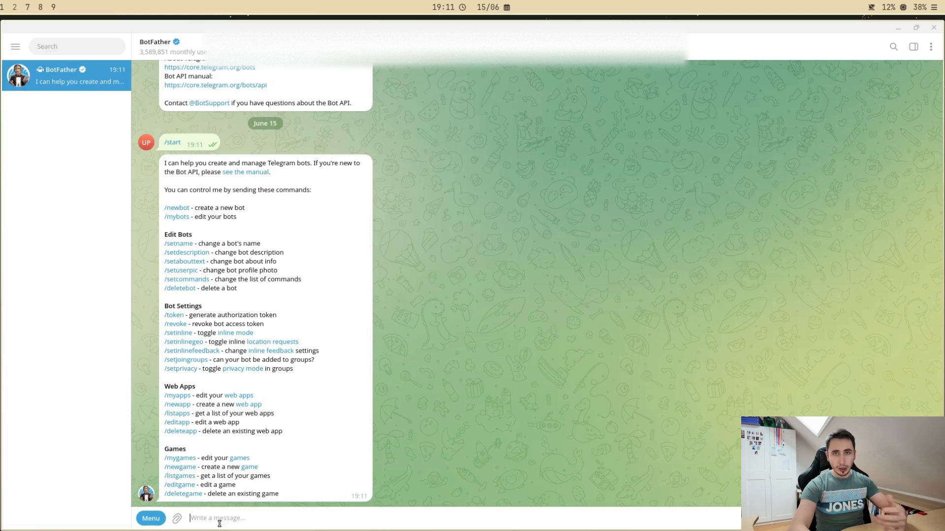
- Send BotFather the /newbot command and name the new bot "Assistant" followed by the owner's first name
{"action": "type", "text": "/newbot"}
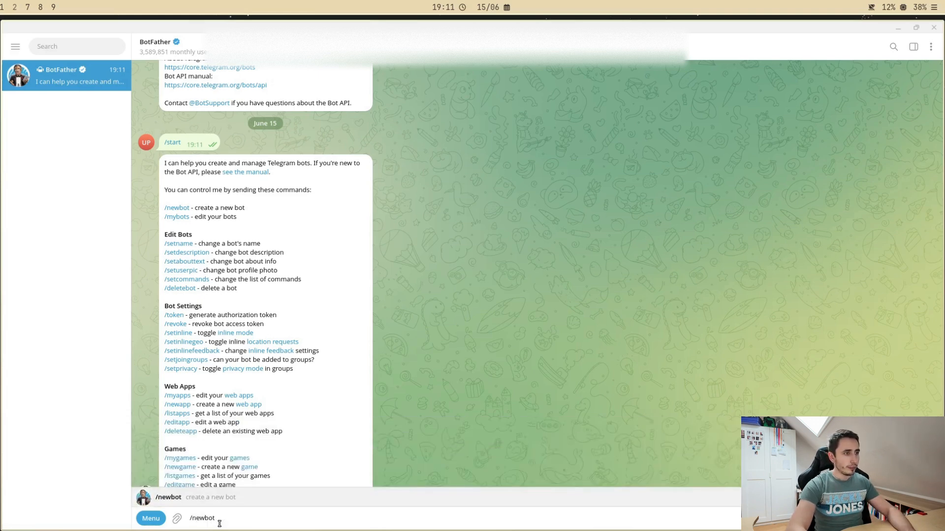
{"action": "key", "text": "Return"}
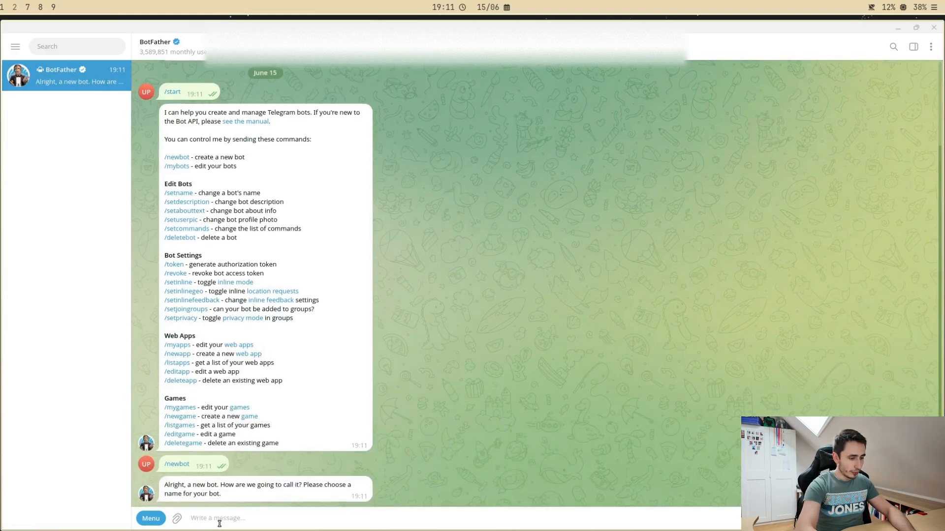
{"action": "type", "text": "Assistant Ugo"}
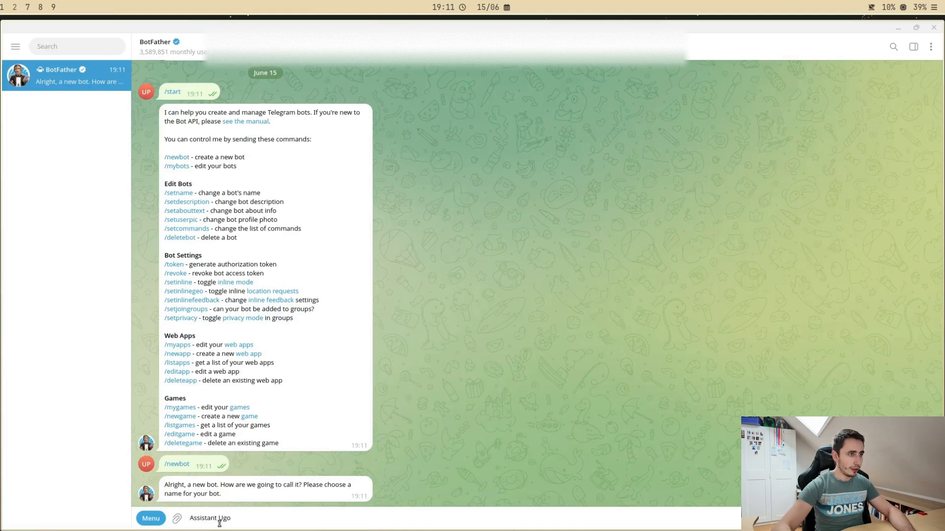
{"action": "key", "text": "Return"}
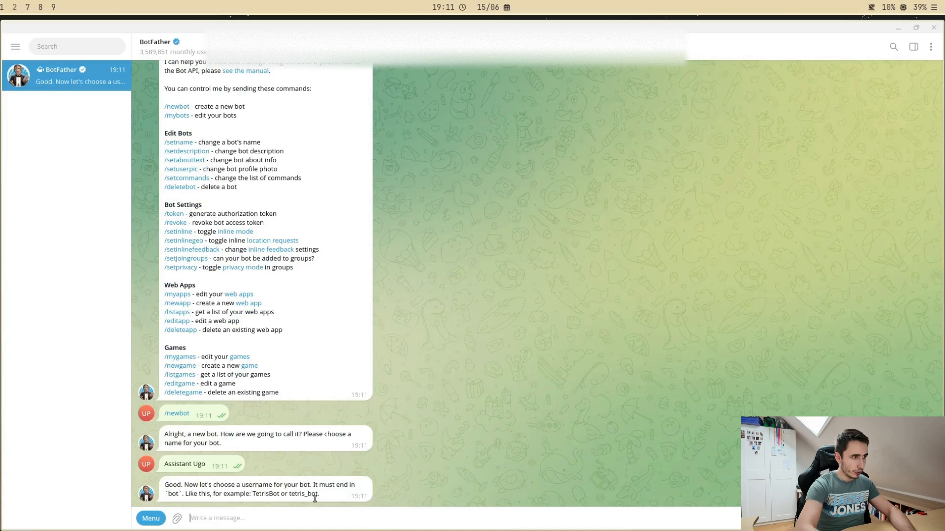
- Send a bot username made of assistant, the owner's first name and bot joined by underscores, and copy the issued API token
{"action": "type", "text": "assi"}
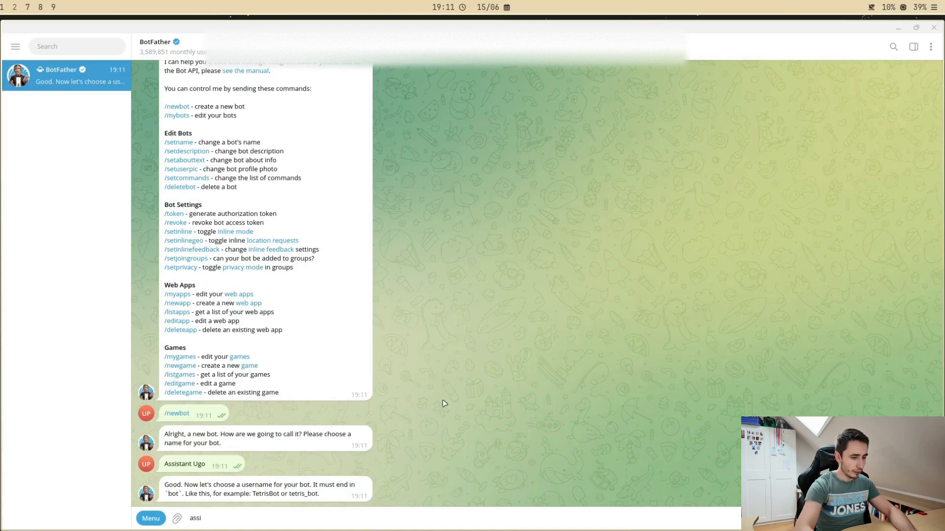
{"action": "type", "text": "stant_"}
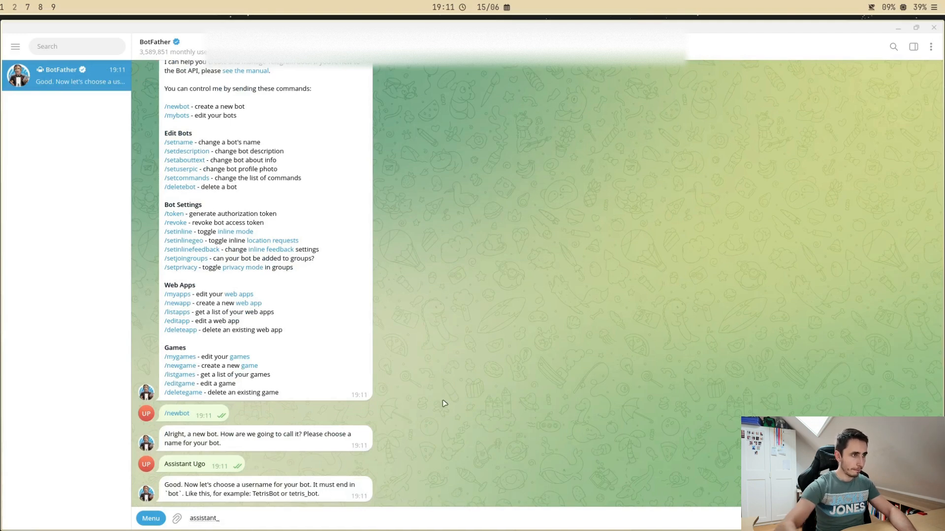
{"action": "type", "text": "ugo_bi"}
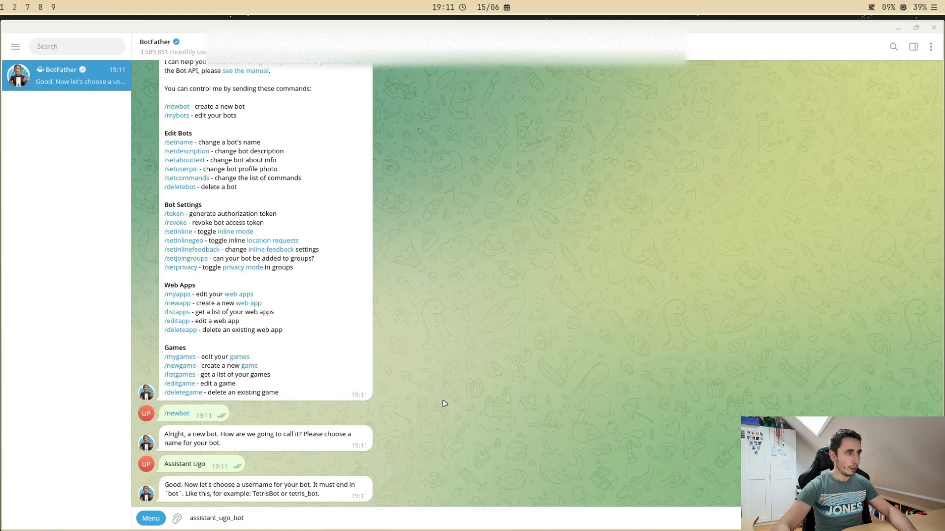
{"action": "type", "text": "t"}
{"action": "key", "text": "Return"}
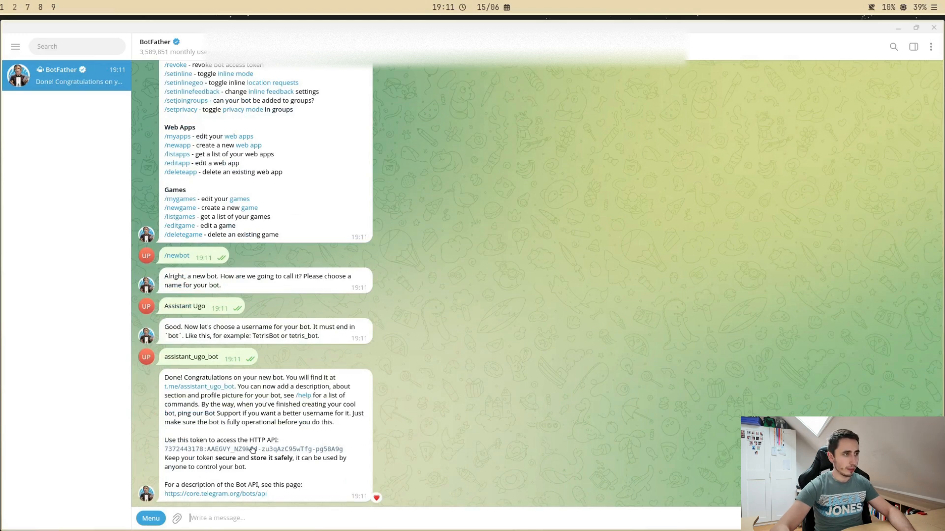
{"action": "left_click_drag", "start_coordinate": [351, 451], "coordinate": [166, 450]}
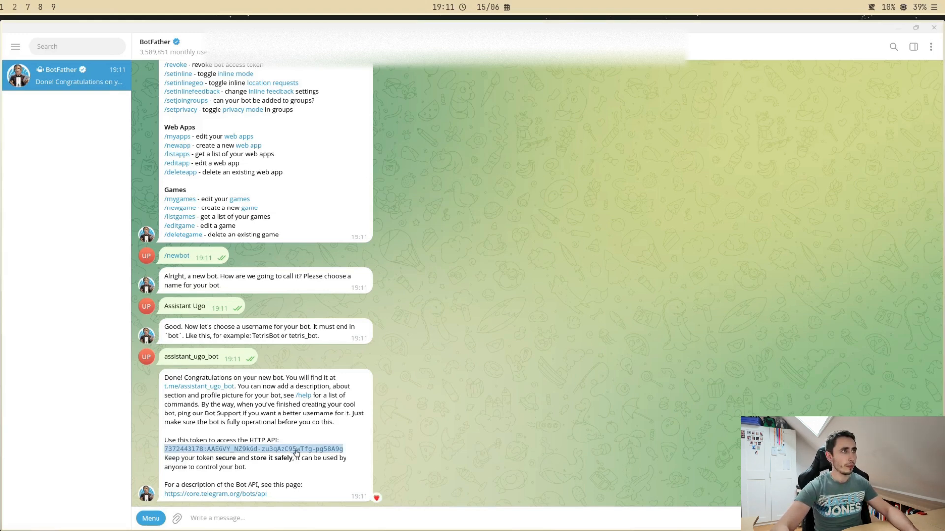
- Switch to the Bot telegram workflow in n8n and add Telegram's On message trigger as the first step
{"action": "key", "text": "alt+Tab"}
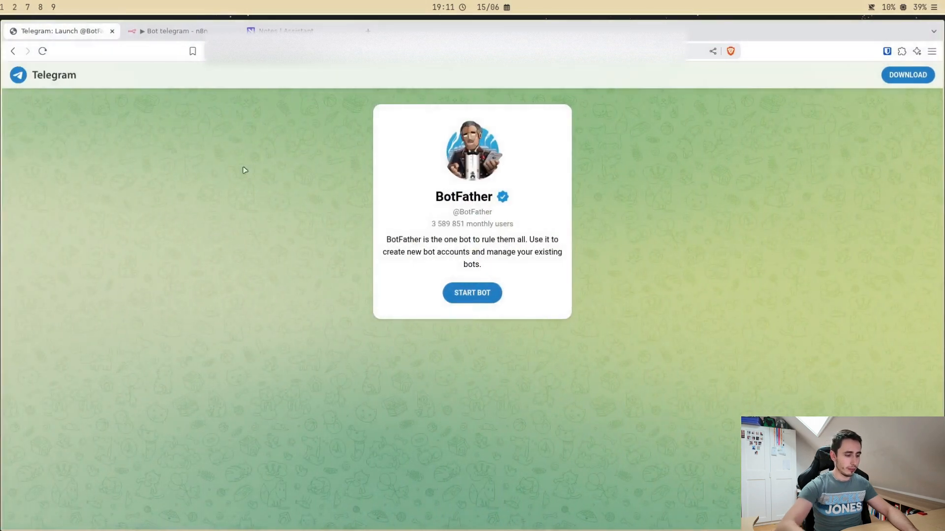
{"action": "left_click", "coordinate": [184, 33]}
{"action": "left_click", "coordinate": [522, 296]}
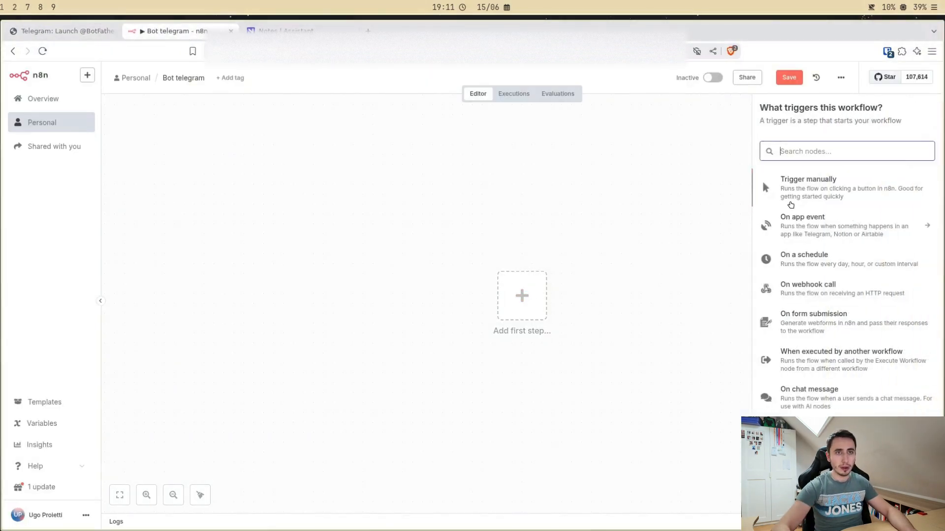
{"action": "type", "text": "tele"}
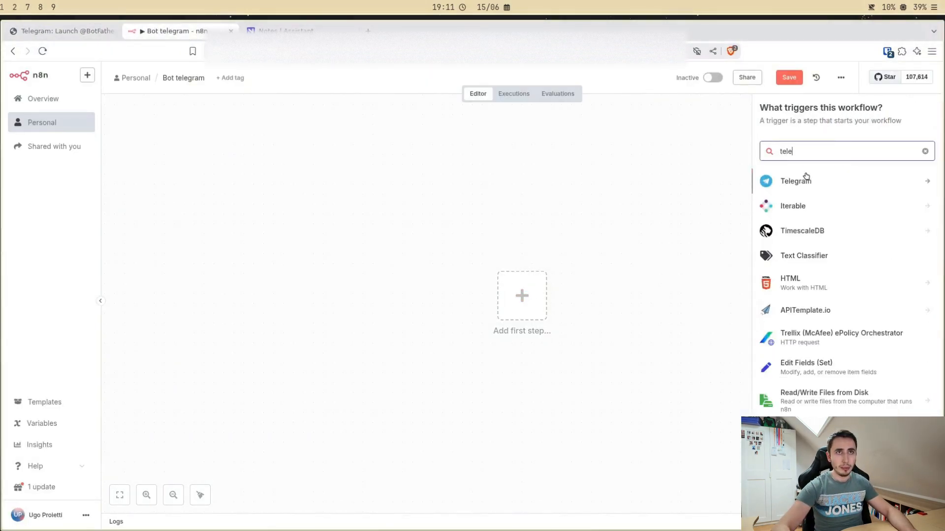
{"action": "left_click", "coordinate": [802, 180]}
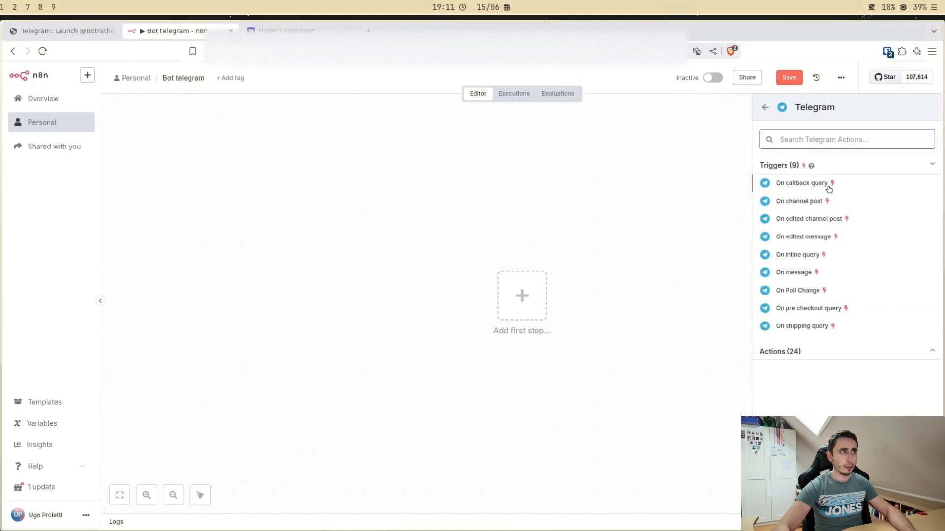
{"action": "left_click", "coordinate": [800, 273]}
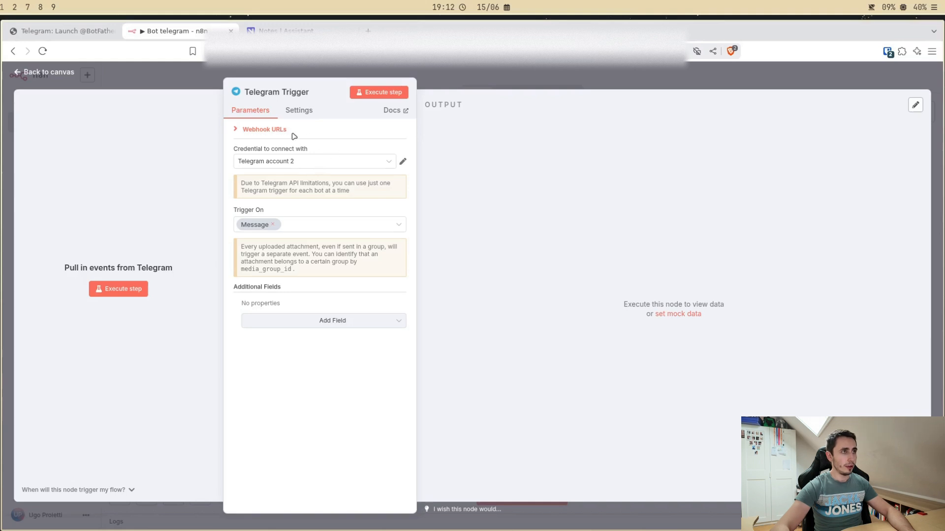
- Create a new Telegram credential for the trigger, paste the bot's access token, save it and return to the canvas
{"action": "left_click", "coordinate": [294, 166]}
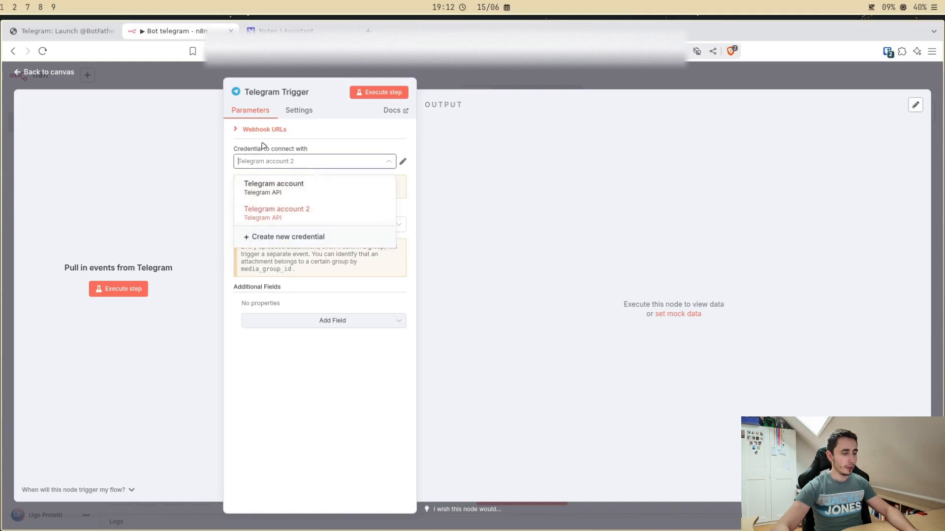
{"action": "left_click", "coordinate": [295, 238]}
{"action": "left_click", "coordinate": [317, 210]}
{"action": "key", "text": "ctrl+v"}
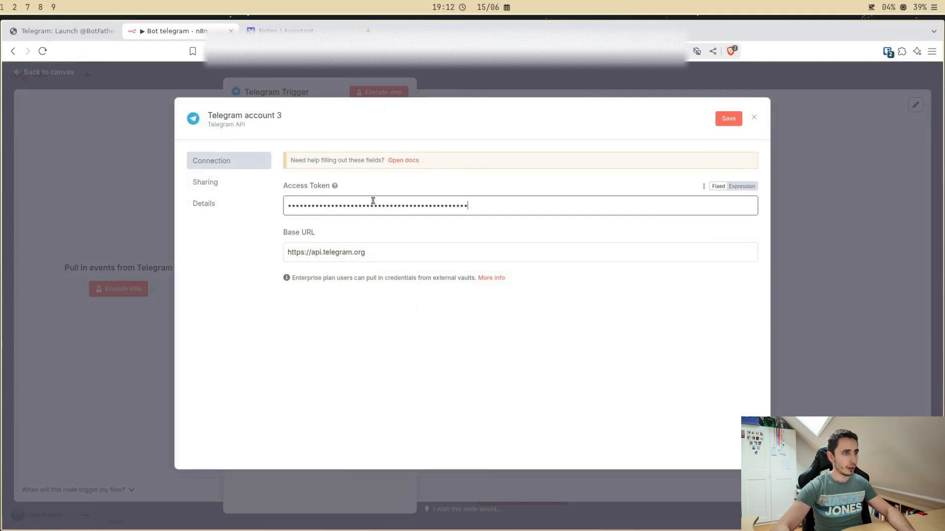
{"action": "left_click", "coordinate": [17, 7]}
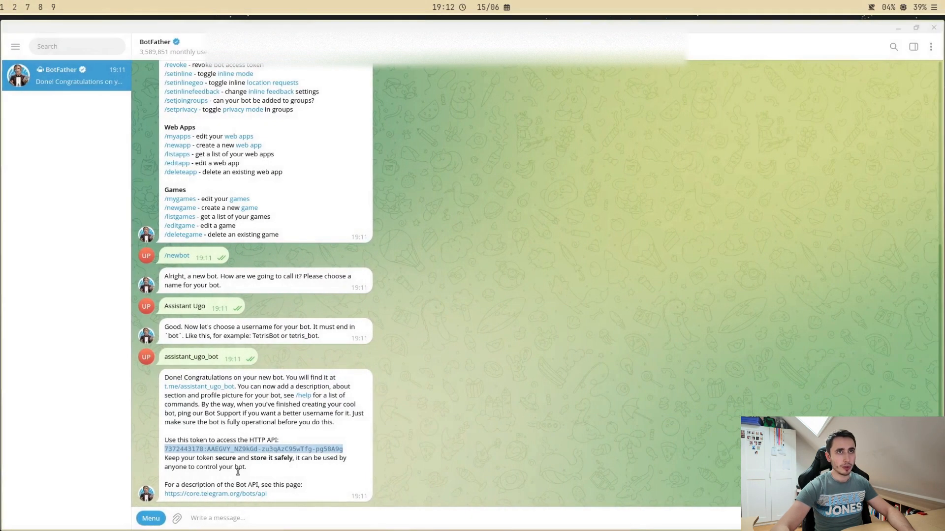
{"action": "left_click", "coordinate": [2, 7]}
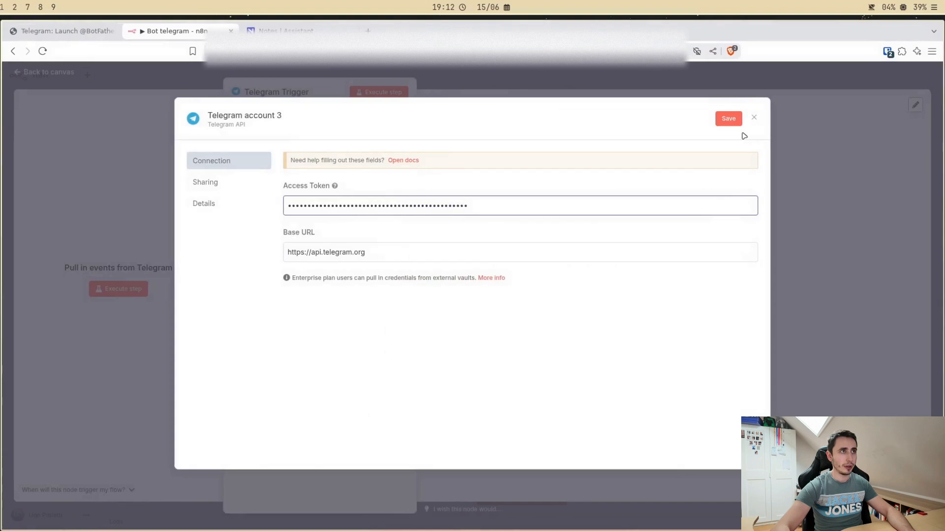
{"action": "left_click", "coordinate": [729, 121]}
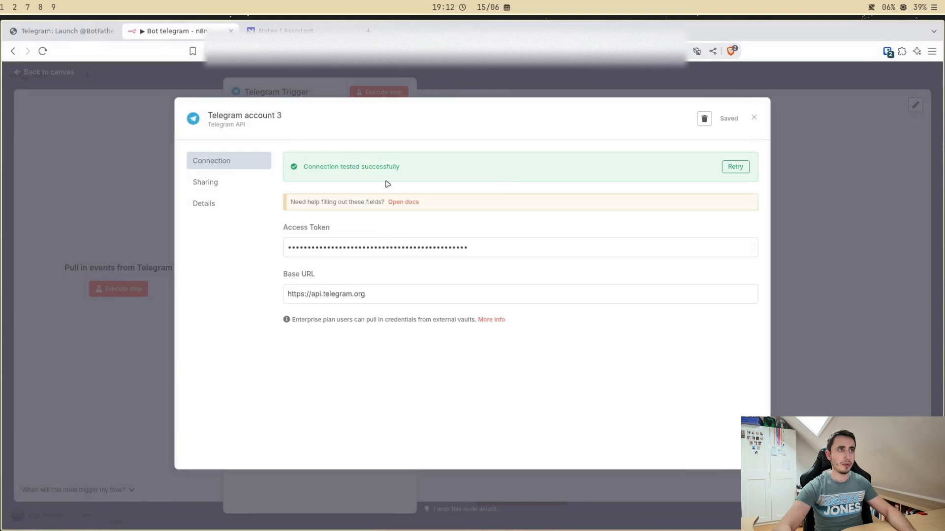
{"action": "left_click", "coordinate": [754, 118]}
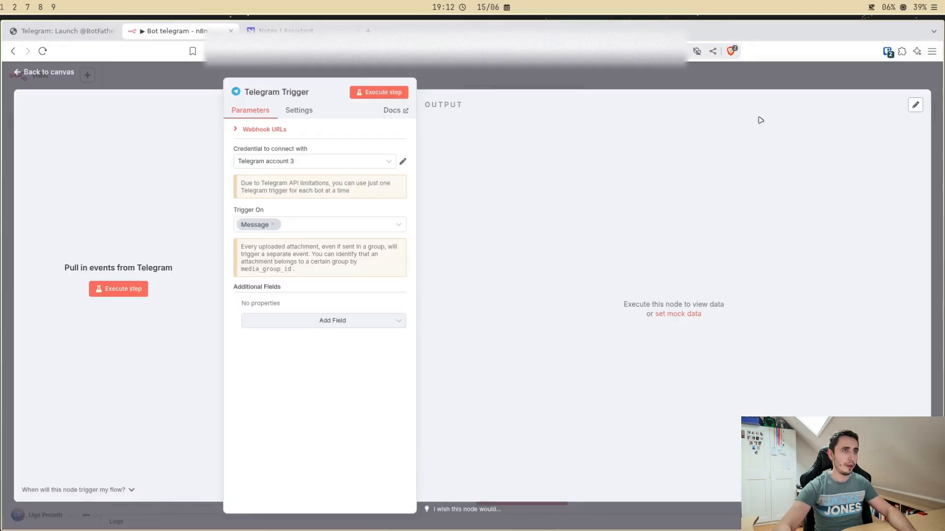
{"action": "left_click", "coordinate": [478, 82]}
- Add a Telegram node with the Get a file action to the workflow
{"action": "left_click", "coordinate": [672, 303]}
{"action": "left_click_drag", "start_coordinate": [729, 292], "coordinate": [522, 266]}
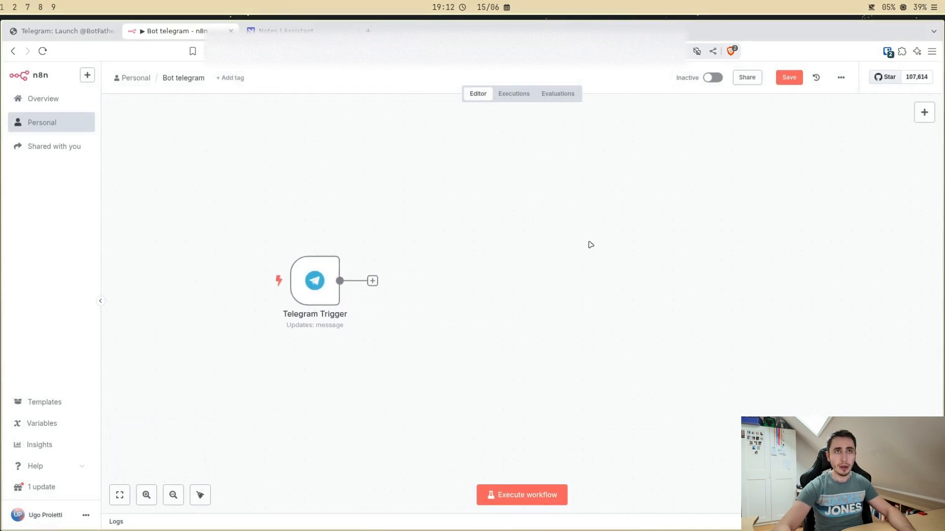
{"action": "left_click", "coordinate": [924, 114]}
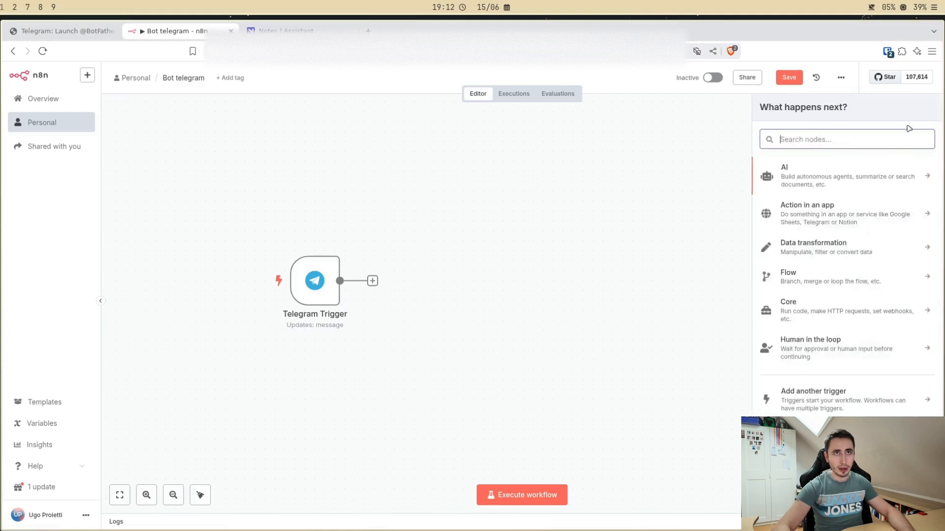
{"action": "type", "text": "tele"}
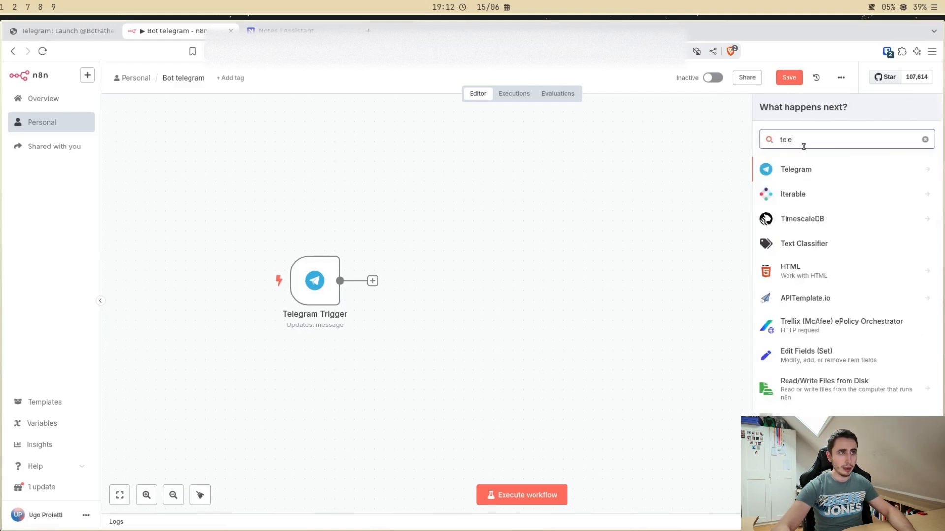
{"action": "left_click", "coordinate": [783, 181]}
{"action": "left_click", "coordinate": [794, 383]}
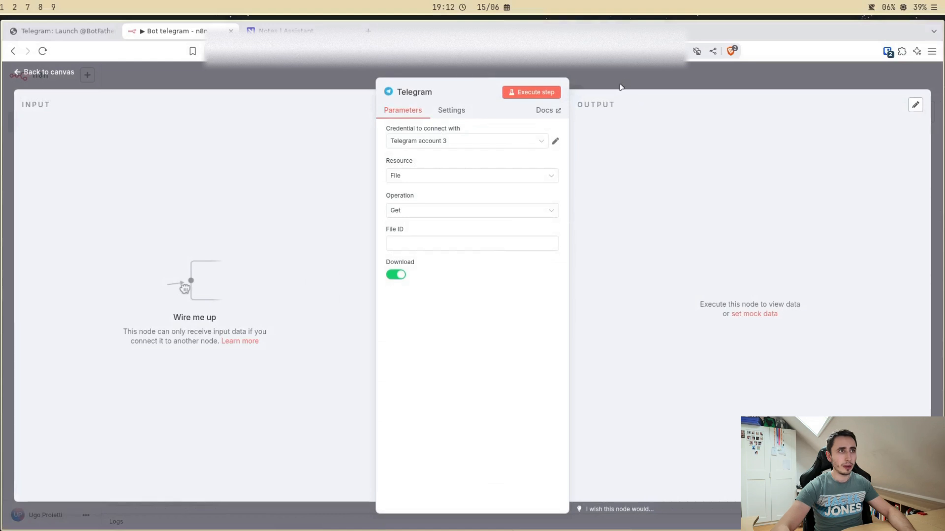
- Check that the Telegram file node uses Telegram account 3, close its settings and place the node level beside the Telegram Trigger
{"action": "left_click", "coordinate": [433, 141]}
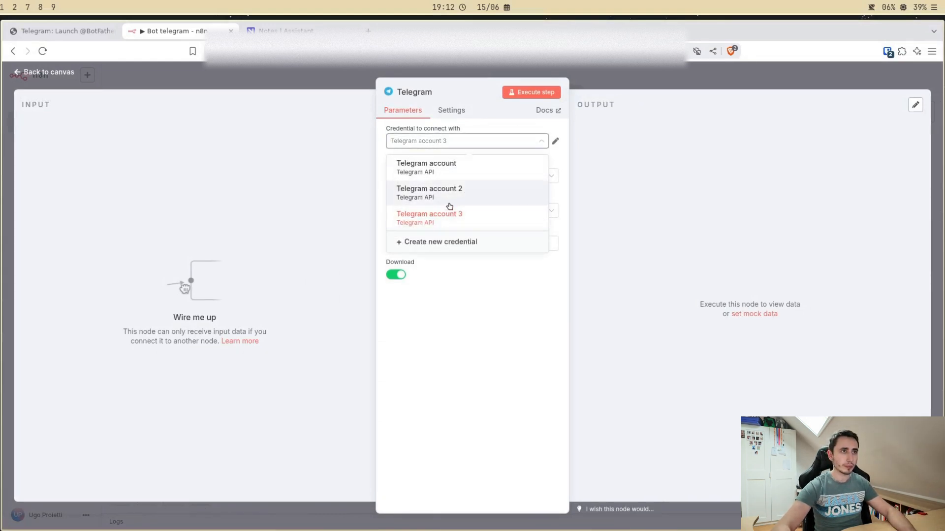
{"action": "left_click", "coordinate": [615, 82]}
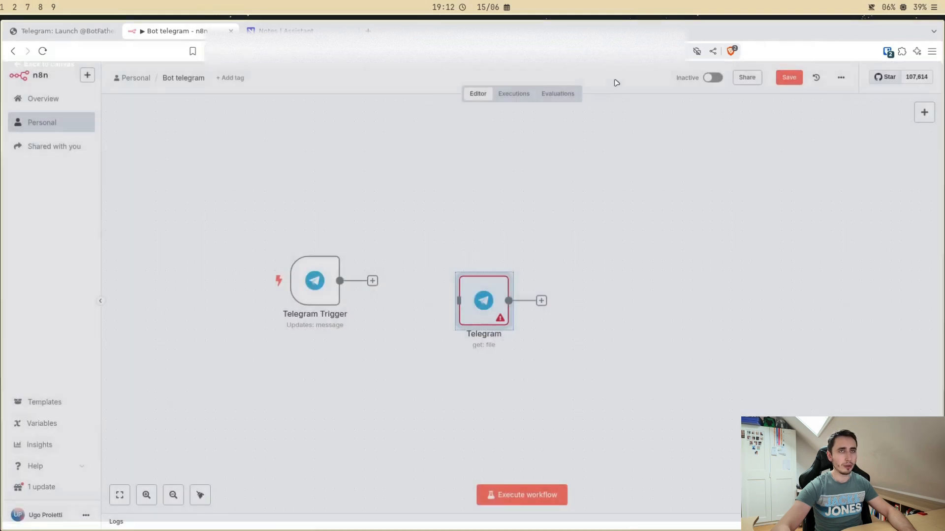
{"action": "left_click_drag", "start_coordinate": [416, 271], "coordinate": [426, 281]}
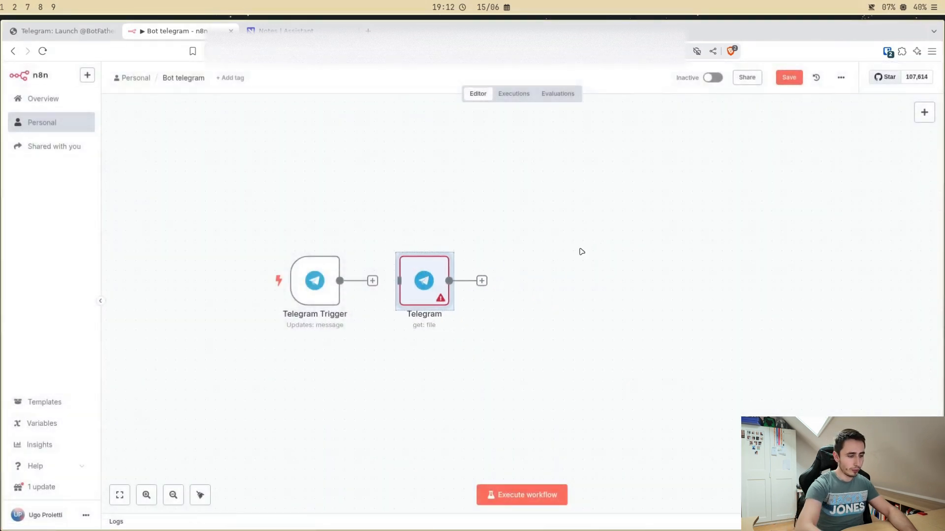
{"action": "left_click", "coordinate": [566, 266]}
- Add an OpenAI node with the Transcribe Recording action beside the Telegram file node and connect the trigger, Telegram and OpenAI nodes in sequence
{"action": "left_click", "coordinate": [918, 118]}
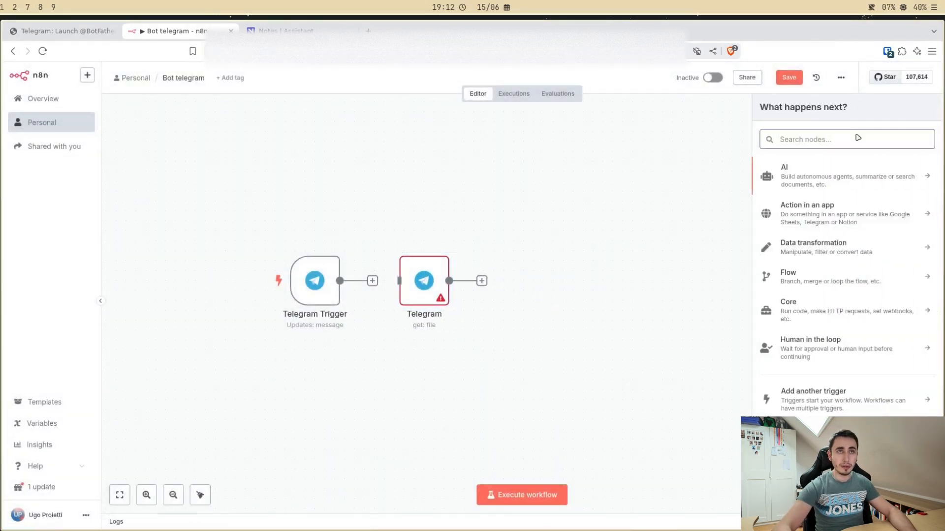
{"action": "type", "text": "open"}
{"action": "left_click", "coordinate": [810, 169]}
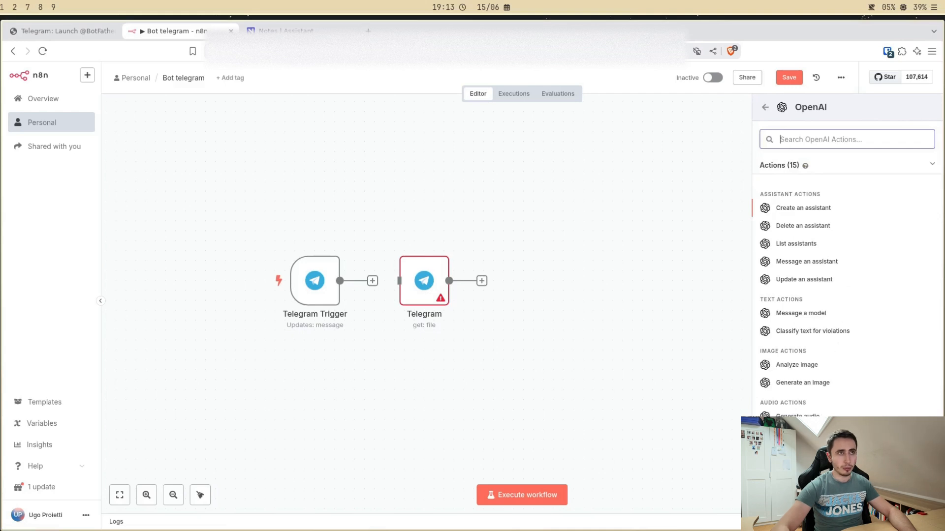
{"action": "left_click", "coordinate": [808, 434]}
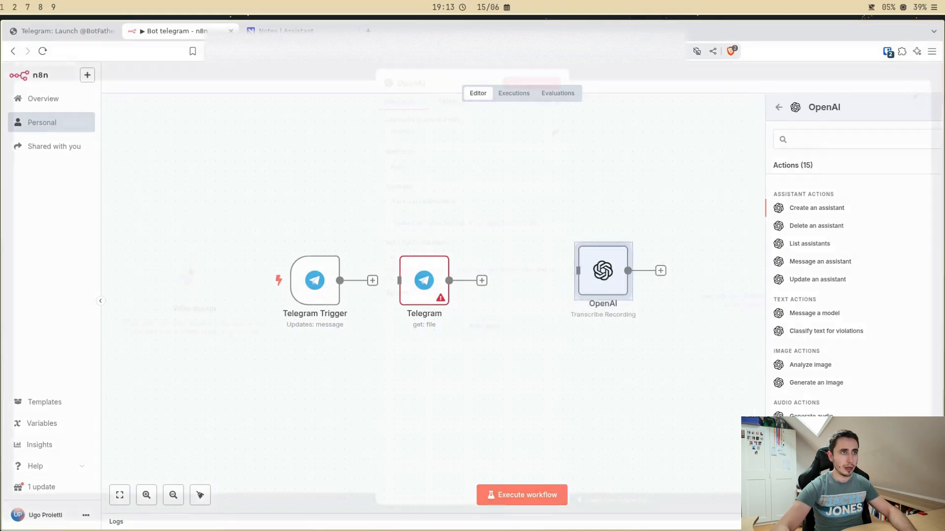
{"action": "key", "text": "Escape"}
{"action": "left_click_drag", "start_coordinate": [598, 284], "coordinate": [523, 291]}
{"action": "left_click", "coordinate": [491, 316]}
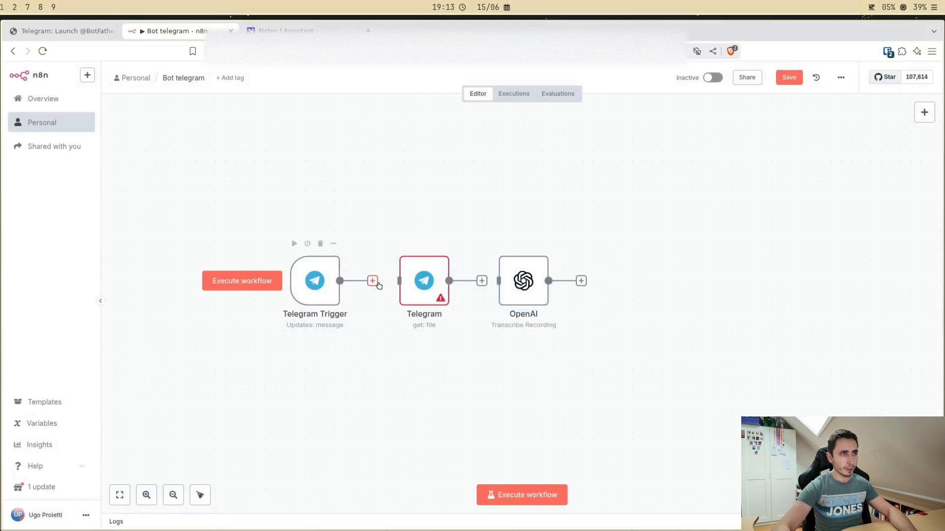
{"action": "left_click_drag", "start_coordinate": [483, 283], "coordinate": [505, 286]}
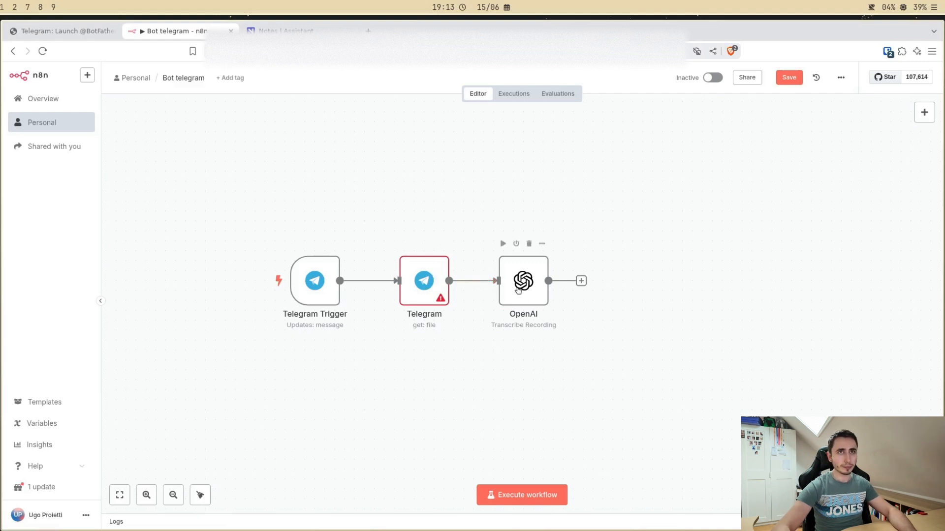
- Add an AI Agent node after the OpenAI transcription node, keeping its default parameters, and return to the canvas
{"action": "left_click", "coordinate": [581, 281]}
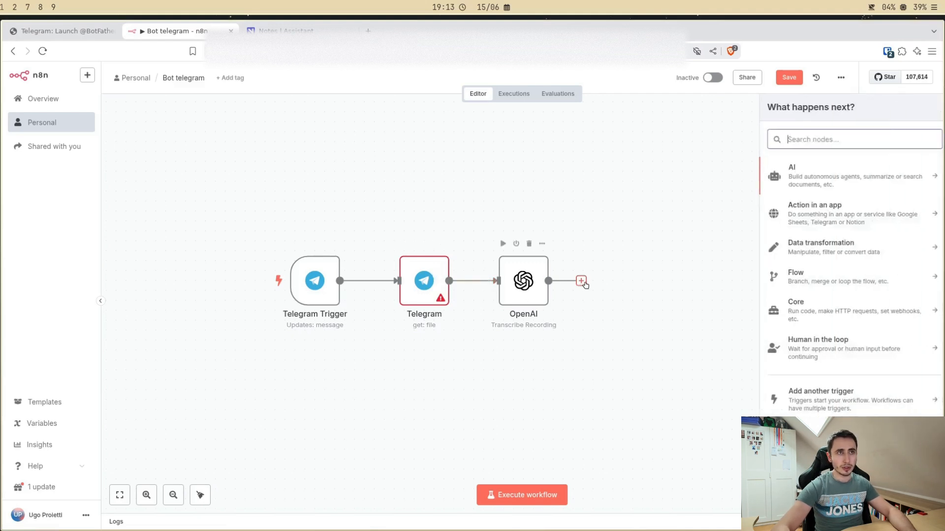
{"action": "left_click", "coordinate": [801, 179]}
{"action": "left_click", "coordinate": [797, 239]}
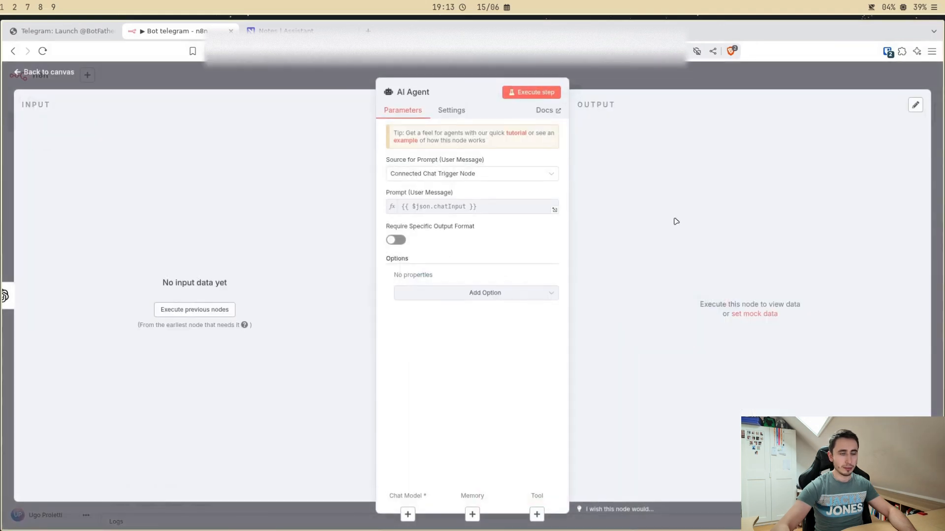
{"action": "left_click", "coordinate": [635, 77]}
- Attach an OpenAI Chat Model to the AI Agent and set its model to gpt-4.1-mini
{"action": "left_click", "coordinate": [633, 339]}
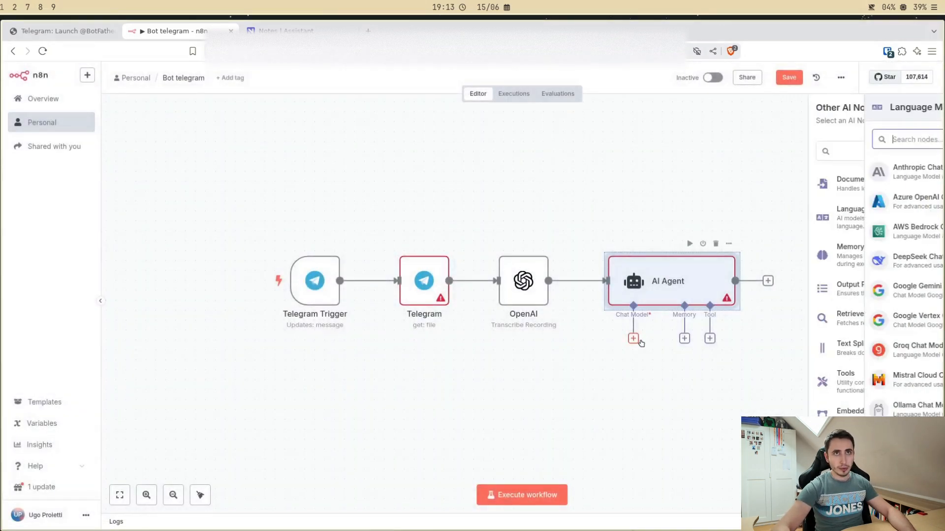
{"action": "type", "text": "open"}
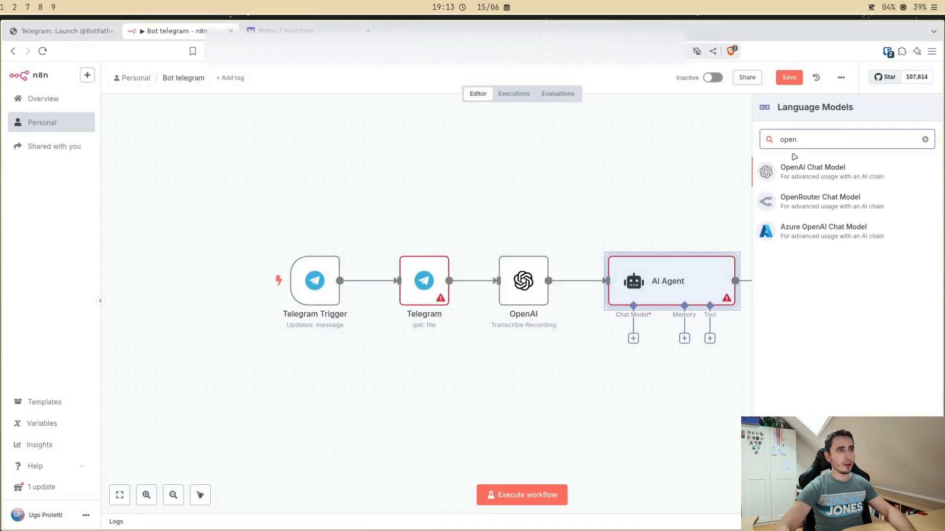
{"action": "left_click", "coordinate": [802, 170]}
{"action": "left_click", "coordinate": [468, 173]}
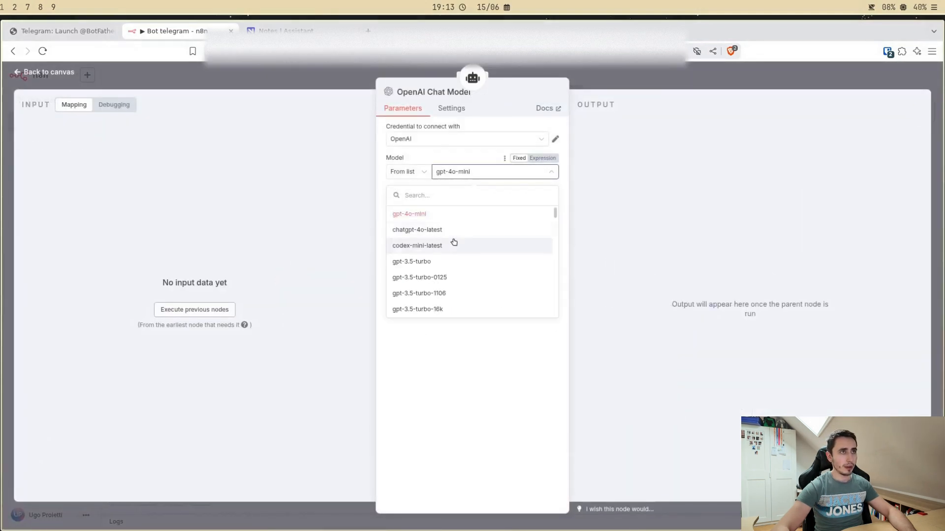
{"action": "scroll", "coordinate": [451, 243], "scroll_direction": "down", "scroll_amount": 5}
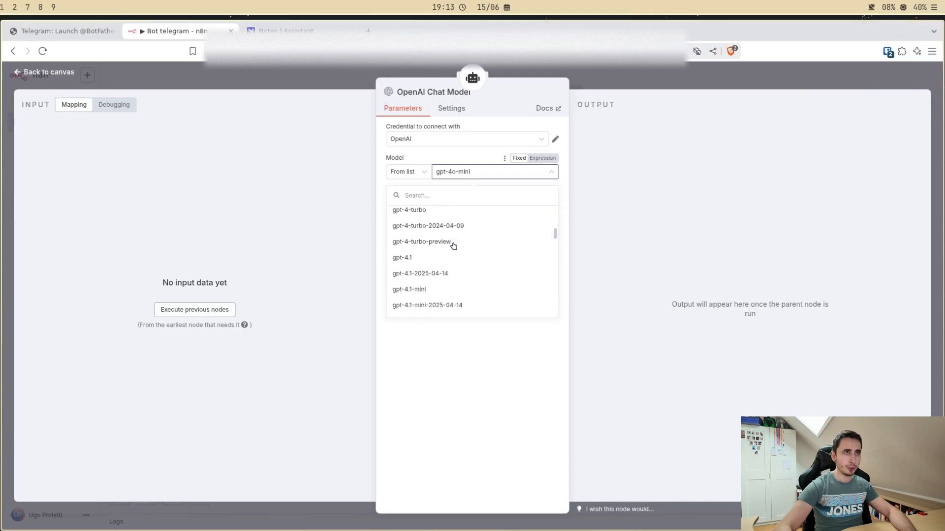
{"action": "left_click", "coordinate": [424, 290]}
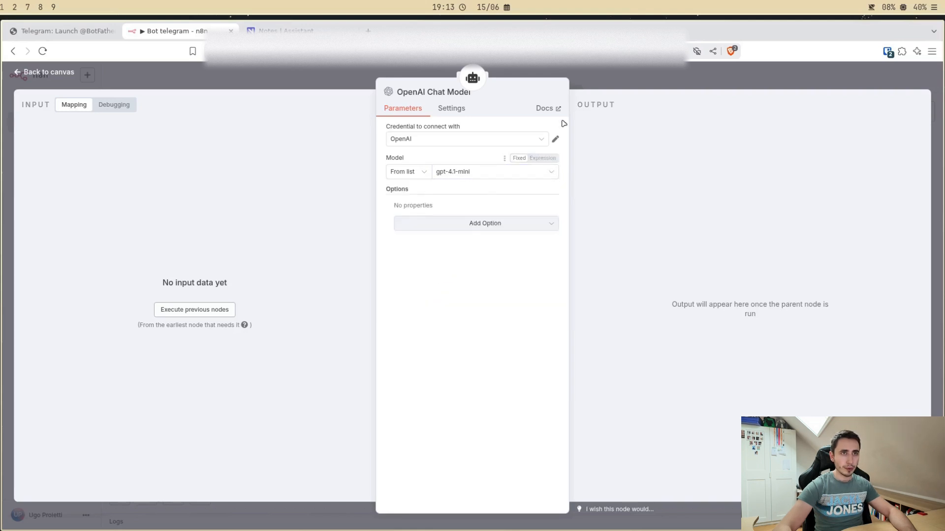
{"action": "left_click", "coordinate": [635, 83]}
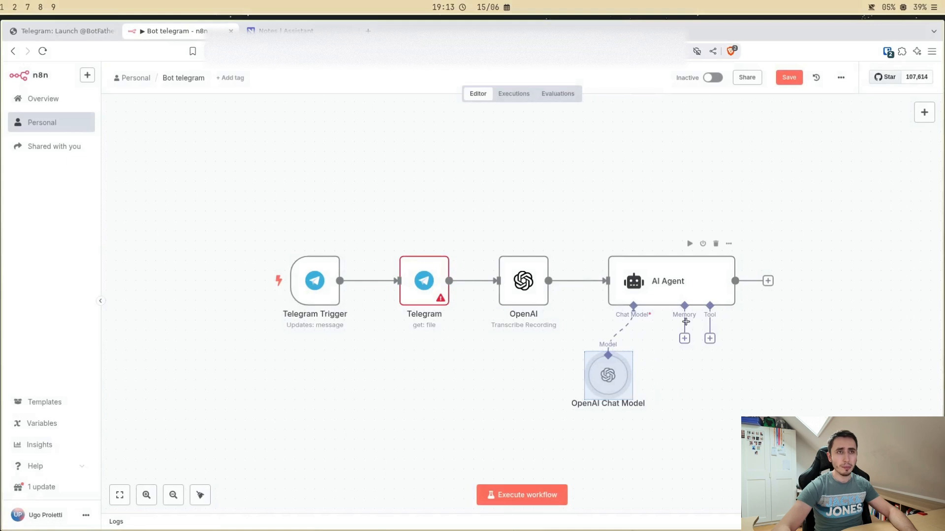
- Attach two NocoDB tools to the AI Agent, keeping their default settings
{"action": "left_click", "coordinate": [710, 339]}
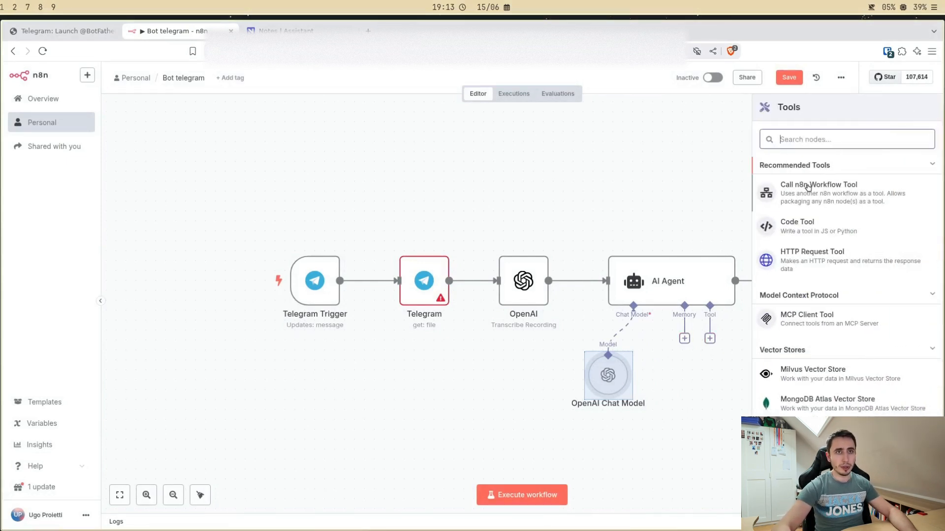
{"action": "type", "text": "noco"}
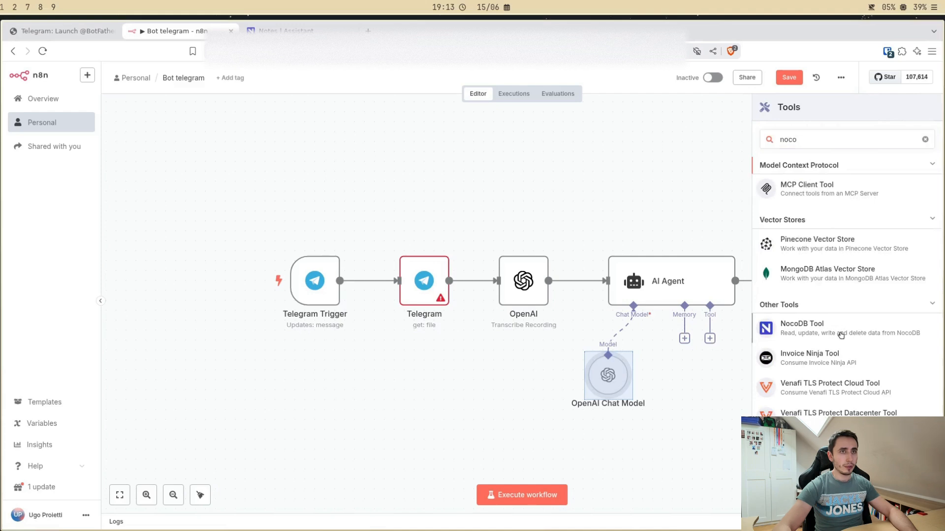
{"action": "left_click", "coordinate": [841, 335]}
{"action": "left_click", "coordinate": [635, 84]}
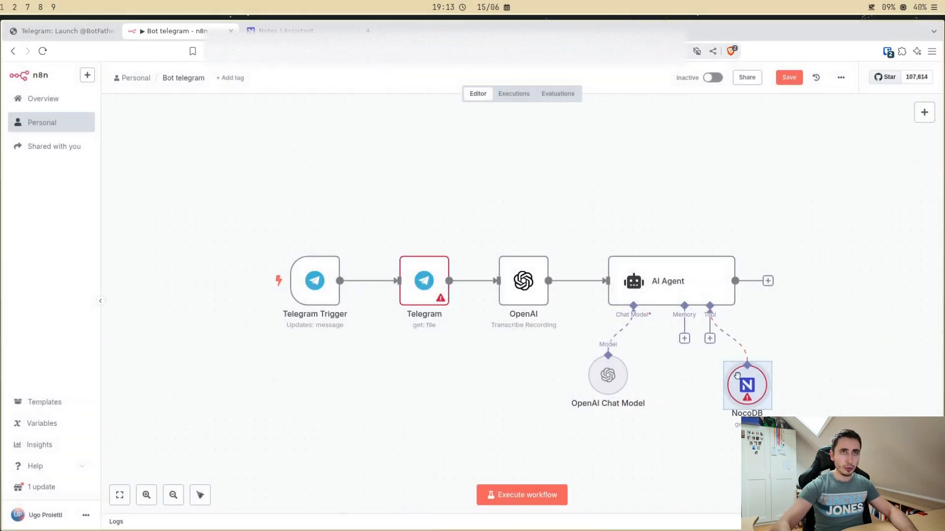
{"action": "left_click", "coordinate": [710, 338]}
{"action": "type", "text": "no"}
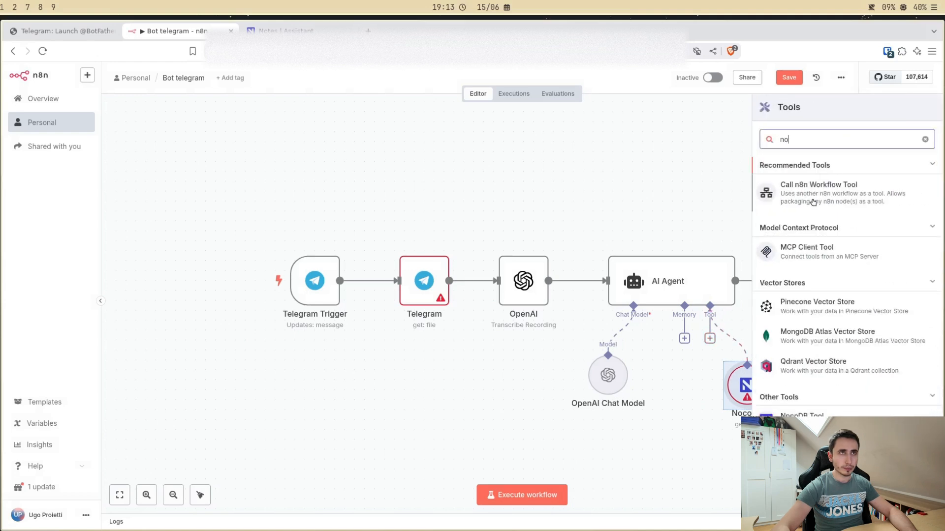
{"action": "type", "text": "co"}
{"action": "left_click", "coordinate": [832, 333]}
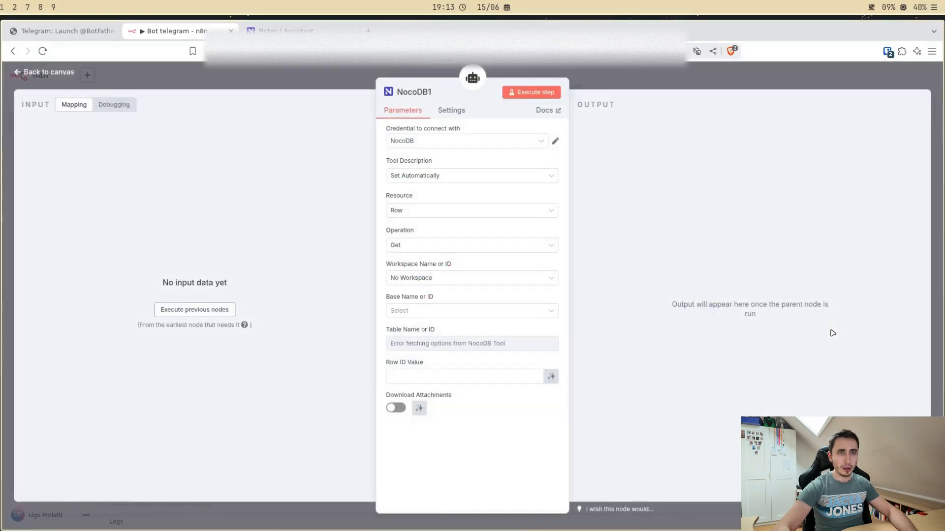
{"action": "left_click", "coordinate": [677, 72]}
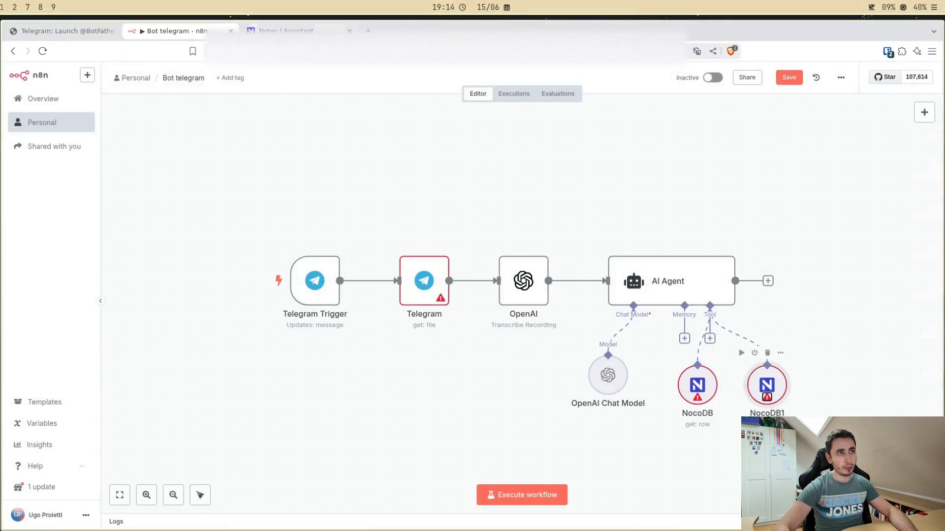
- Look at the Notes table of the Assistant base in NocoDB and return to the Bot telegram workflow
{"action": "left_click", "coordinate": [285, 31]}
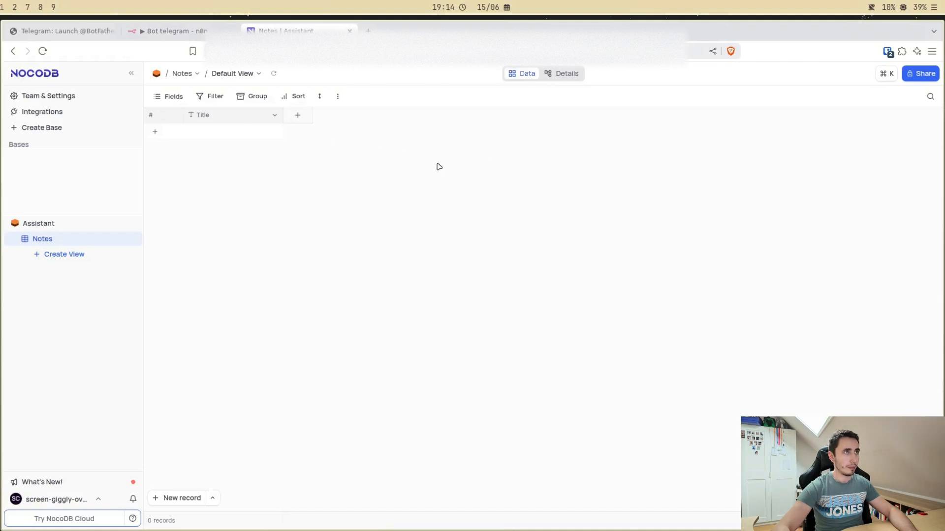
{"action": "left_click", "coordinate": [71, 30]}
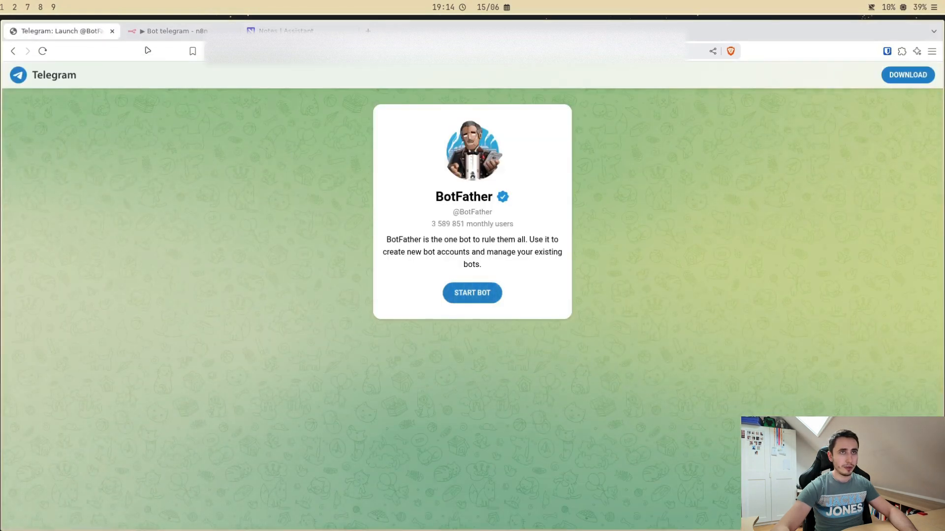
{"action": "left_click", "coordinate": [173, 30]}
- Add a Telegram node with the Send Message operation after the AI Agent and return to the canvas
{"action": "scroll", "coordinate": [584, 306], "scroll_direction": "right", "scroll_amount": 5}
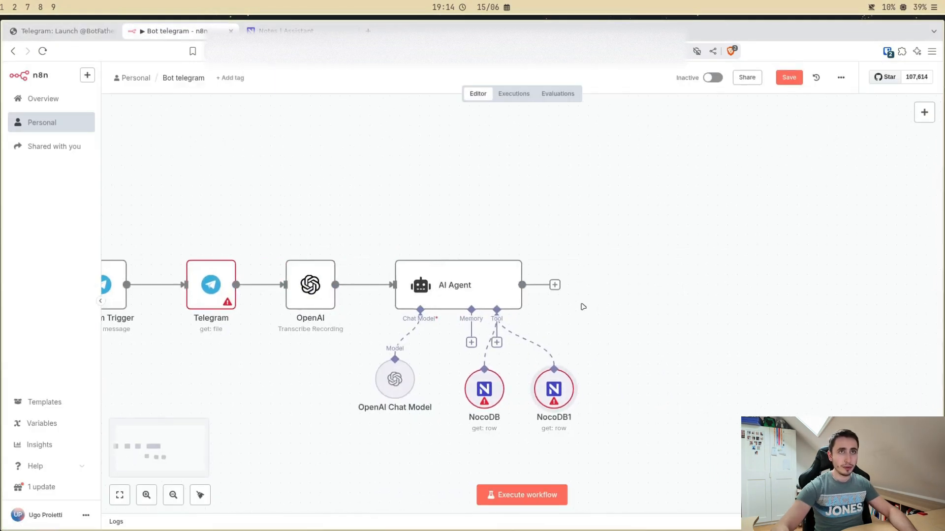
{"action": "left_click", "coordinate": [555, 285]}
{"action": "type", "text": "tele"}
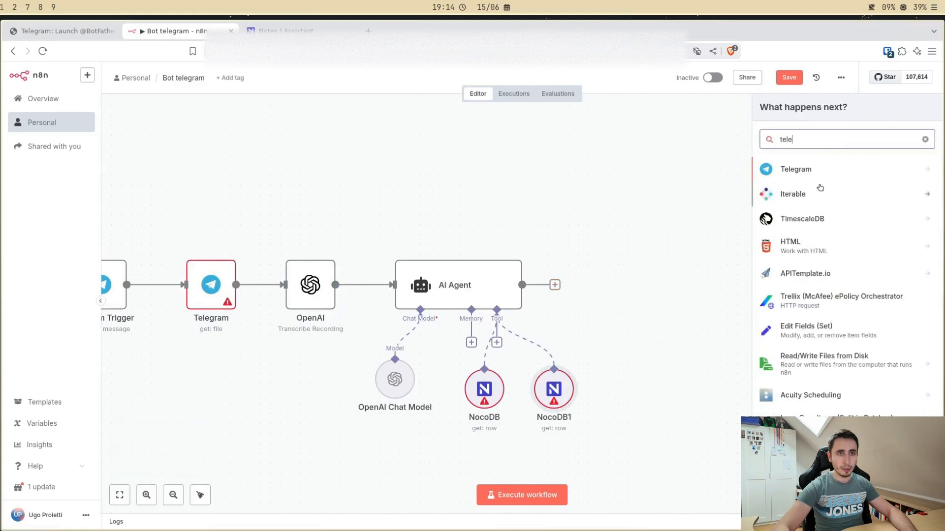
{"action": "left_click", "coordinate": [825, 167]}
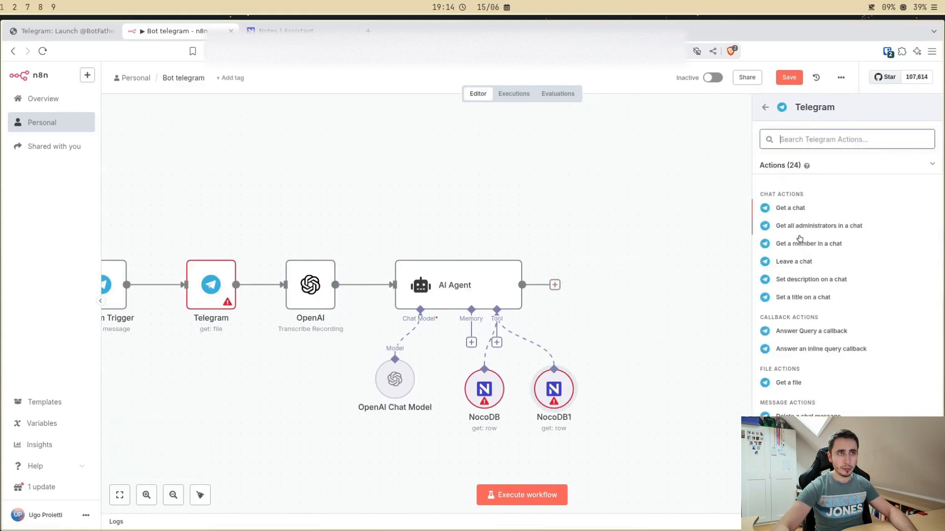
{"action": "scroll", "coordinate": [822, 355], "scroll_direction": "down", "scroll_amount": 3}
{"action": "left_click", "coordinate": [803, 459]}
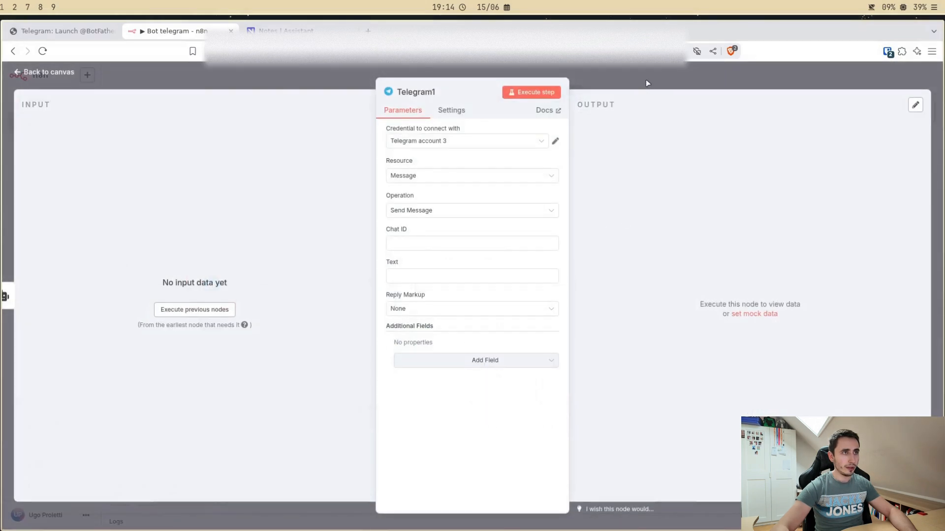
{"action": "left_click", "coordinate": [646, 84]}
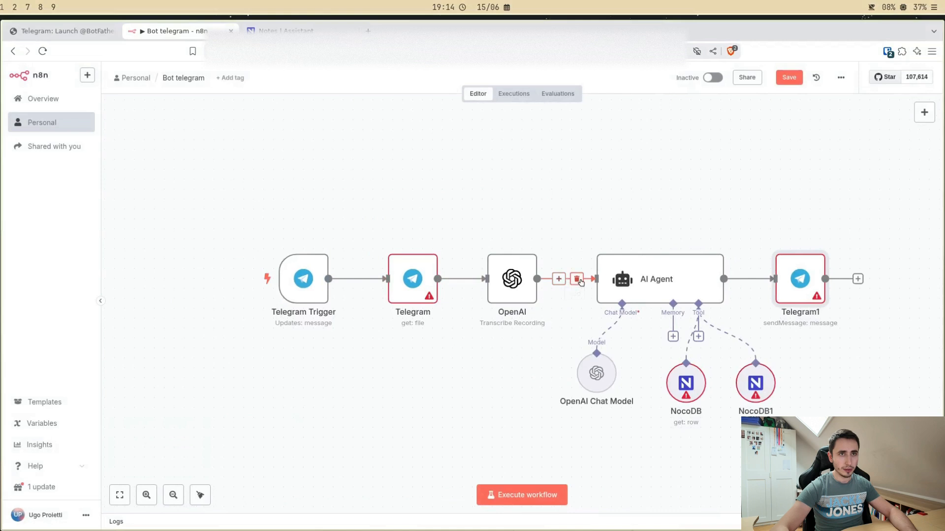
- Disconnect the OpenAI node from the AI Agent and deactivate both NocoDB tools and the Telegram send-message node
{"action": "left_click", "coordinate": [577, 279]}
{"action": "left_click", "coordinate": [673, 351]}
{"action": "mouse_move", "coordinate": [746, 353]}
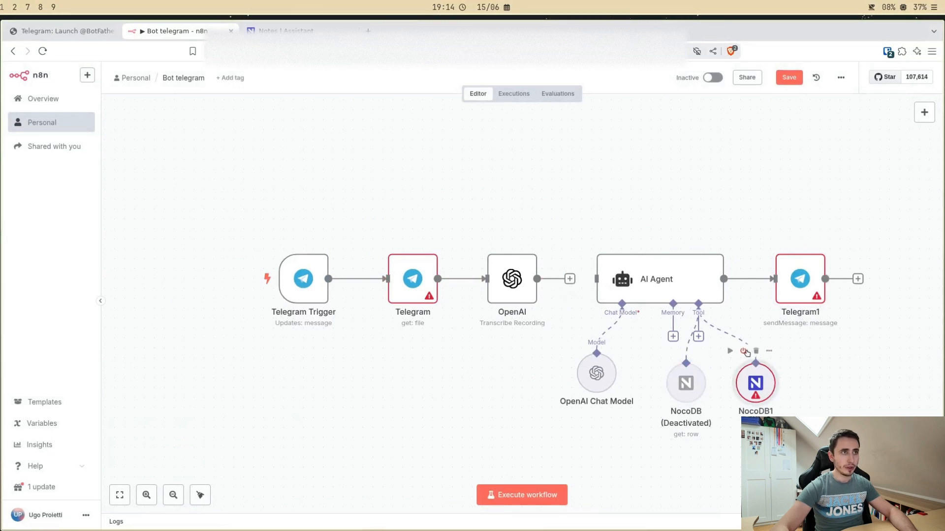
{"action": "left_click", "coordinate": [744, 351]}
{"action": "left_click", "coordinate": [788, 243]}
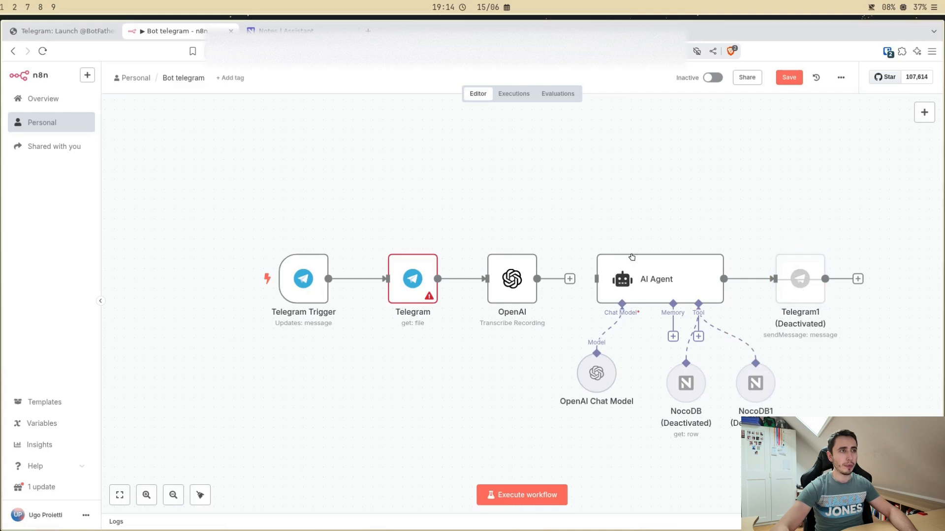
- Try to execute only the Telegram Trigger node
{"action": "mouse_move", "coordinate": [522, 302]}
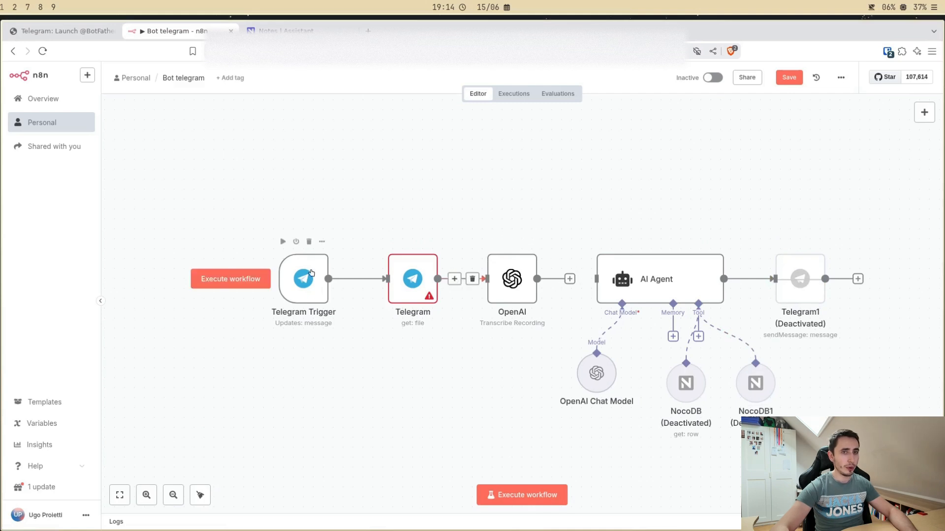
{"action": "left_click", "coordinate": [287, 244]}
{"action": "left_click", "coordinate": [288, 243]}
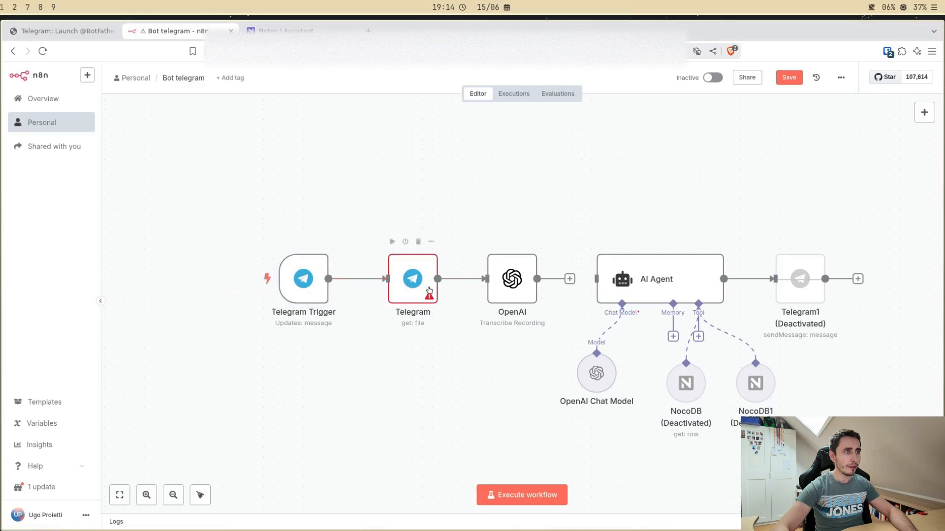
- Check the Telegram file node's parameters, deactivate the node and save the workflow
{"action": "double_click", "coordinate": [413, 285]}
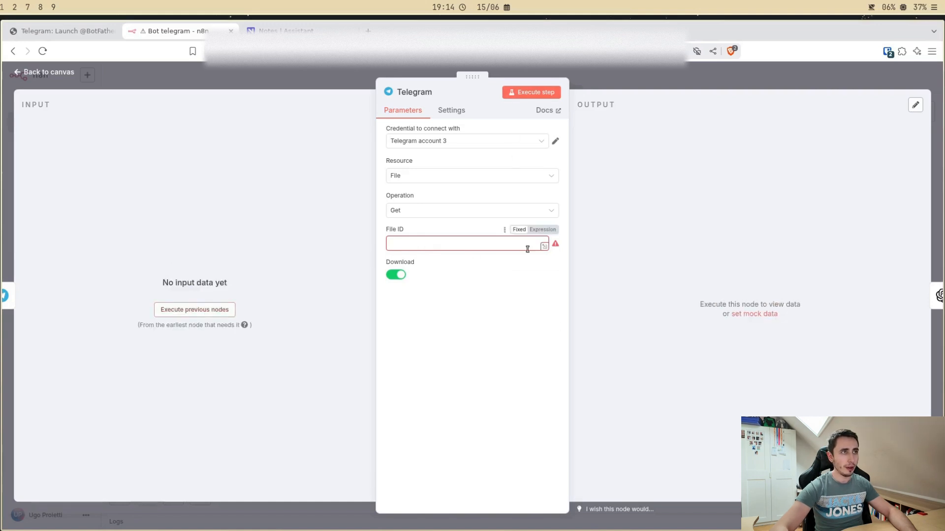
{"action": "left_click", "coordinate": [338, 85]}
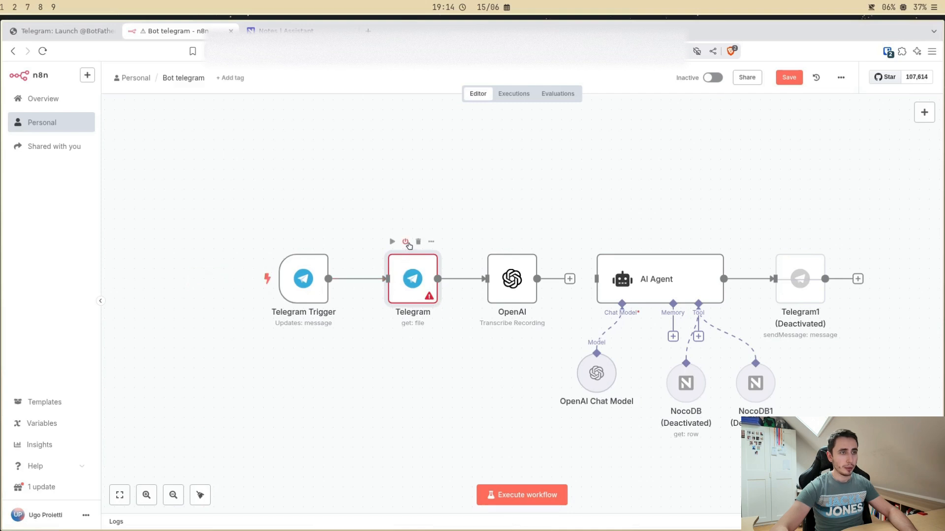
{"action": "left_click", "coordinate": [405, 242]}
{"action": "left_click", "coordinate": [799, 78]}
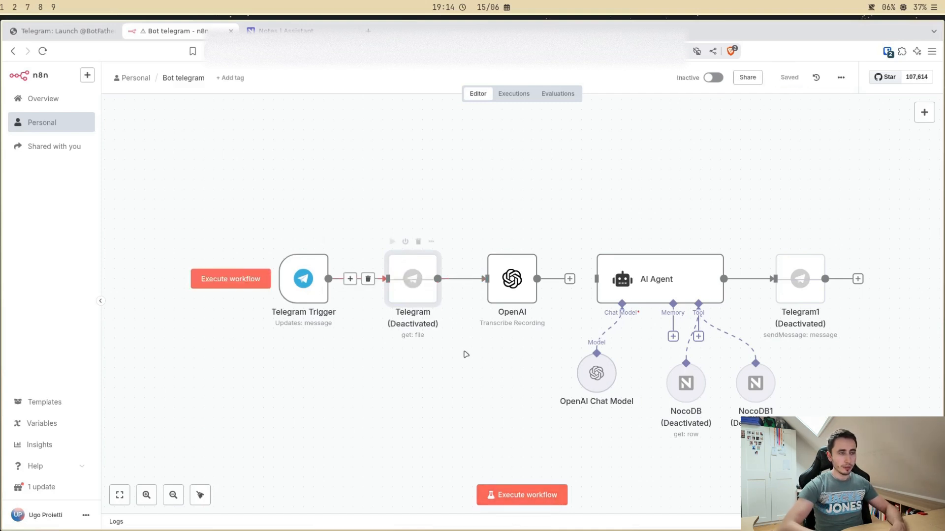
- Execute the whole workflow with a Telegram message as the trigger event, and start a second test run
{"action": "left_click", "coordinate": [519, 495]}
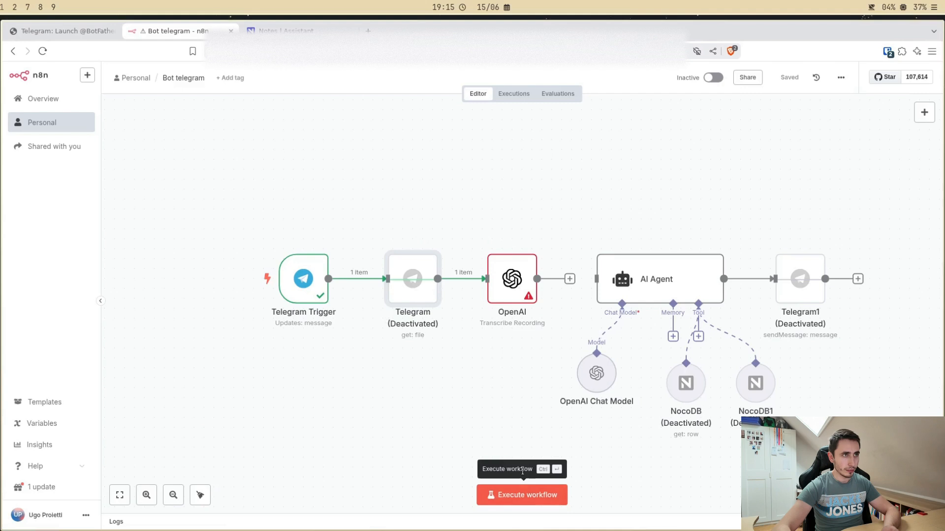
{"action": "left_click", "coordinate": [560, 502]}
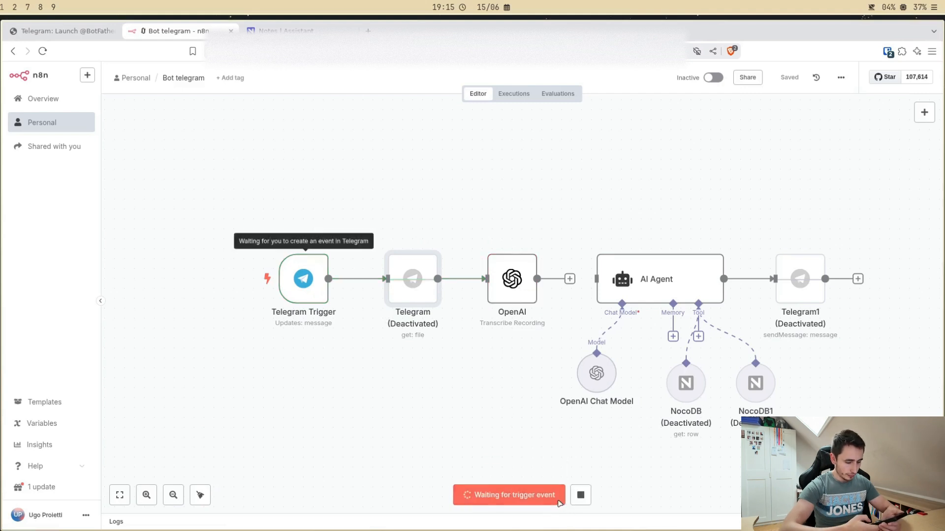
- Run the workflow with a Telegram voice message, reactivate the Telegram get-file node and examine its input data
{"action": "left_click", "coordinate": [532, 496]}
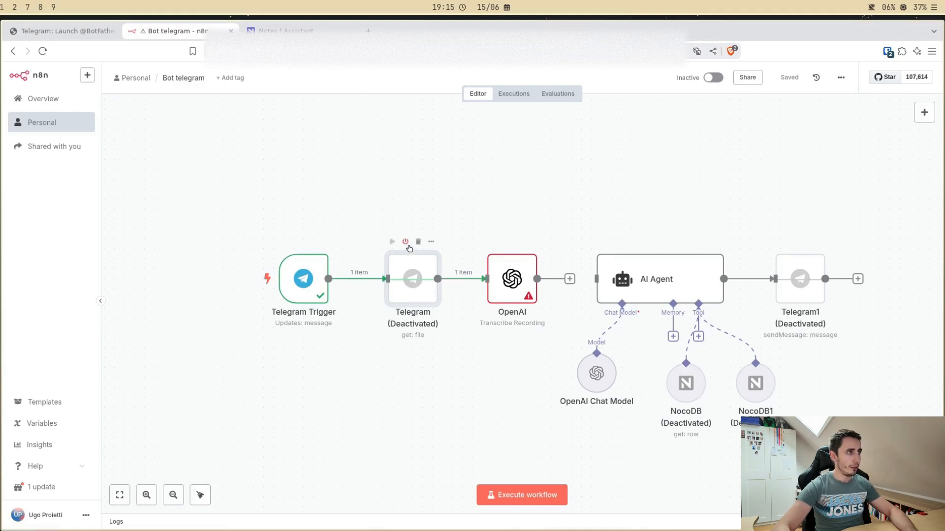
{"action": "left_click", "coordinate": [405, 242]}
{"action": "double_click", "coordinate": [415, 283]}
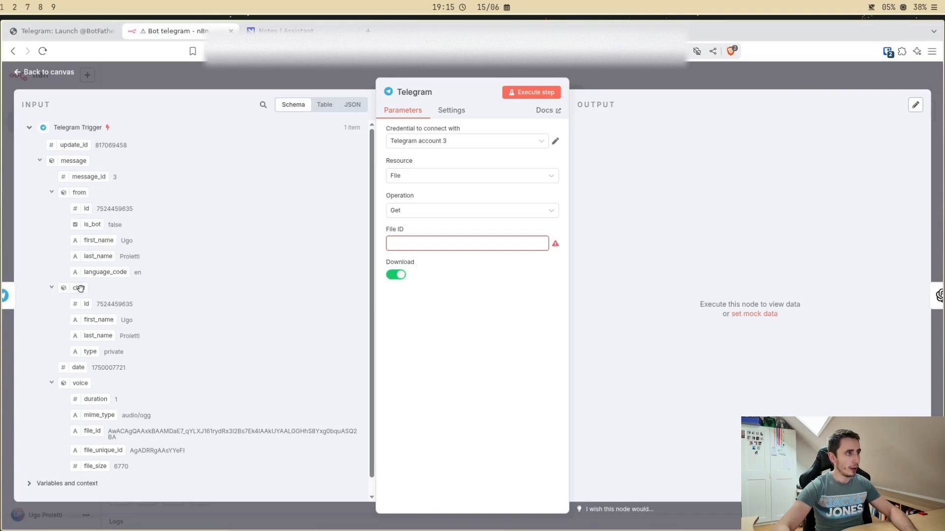
{"action": "scroll", "coordinate": [126, 353], "scroll_direction": "down", "scroll_amount": 1}
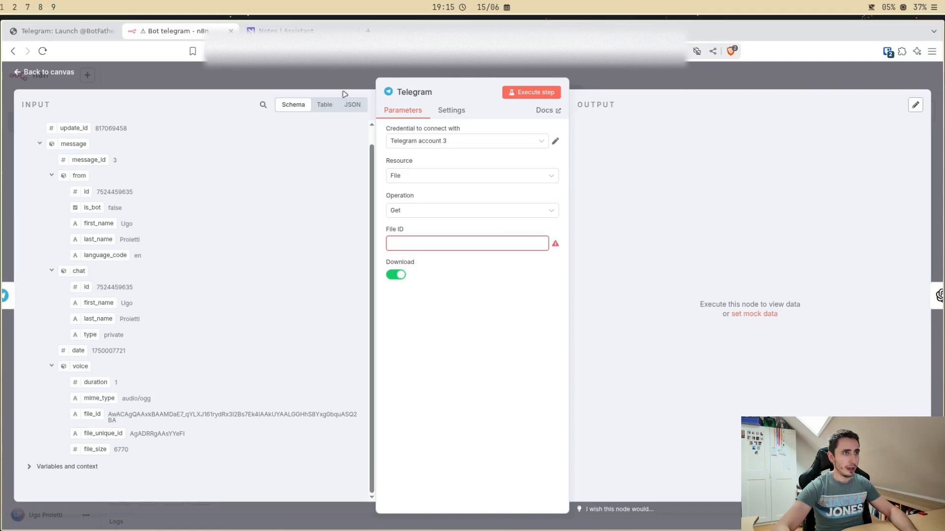
{"action": "key", "text": "Escape"}
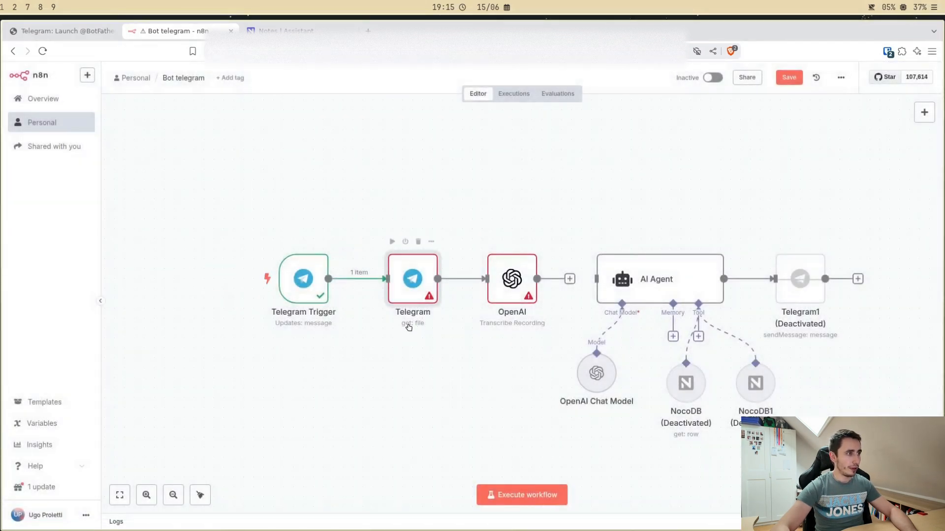
- Map the Telegram get-file node's File ID to the voice message's file_id, {{ $json.message.voice.file_id }}, and return to the canvas
{"action": "double_click", "coordinate": [429, 277]}
{"action": "scroll", "coordinate": [152, 384], "scroll_direction": "down", "scroll_amount": 1}
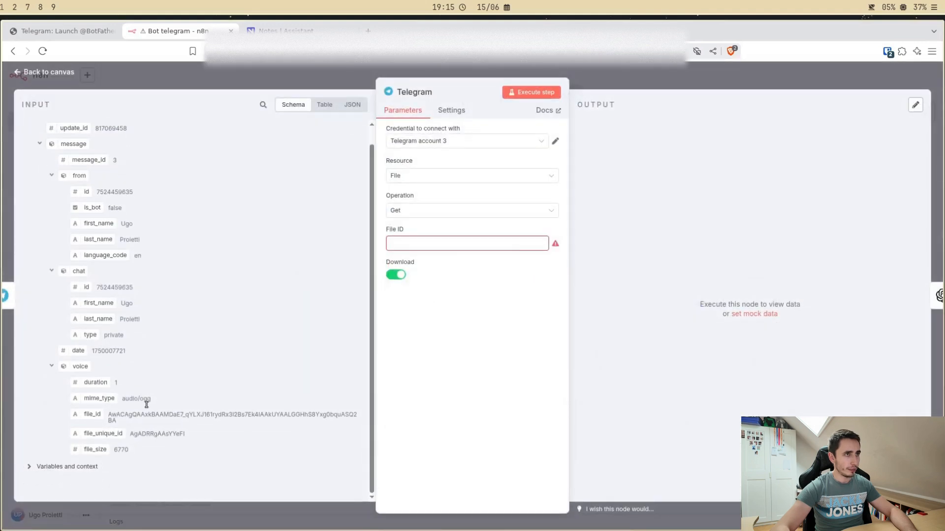
{"action": "left_click_drag", "start_coordinate": [93, 417], "coordinate": [415, 246]}
{"action": "left_click", "coordinate": [447, 355]}
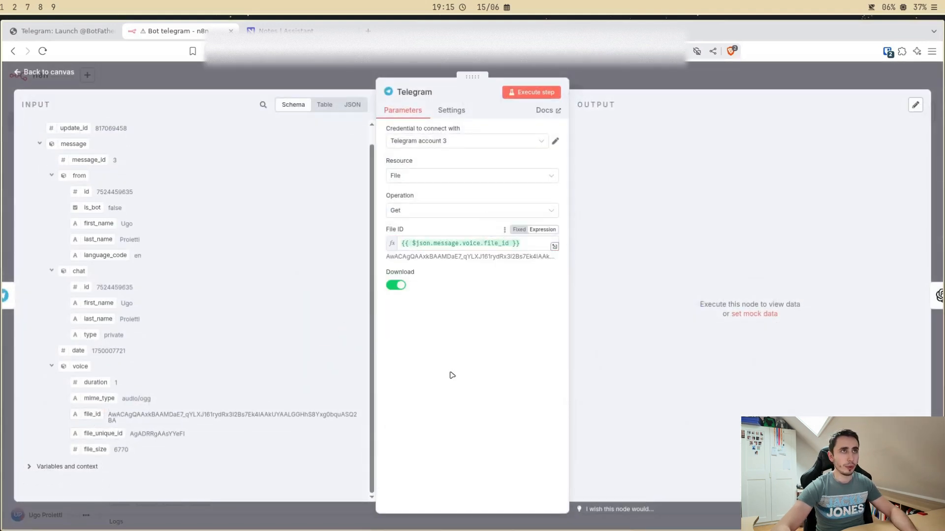
{"action": "left_click", "coordinate": [590, 79]}
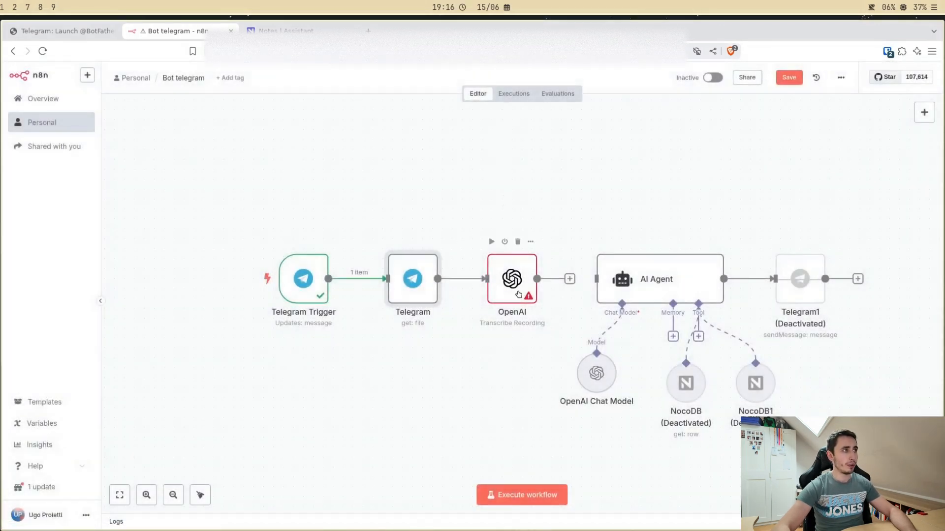
- Execute the workflow with a new voice message and check the OpenAI node's binary input and transcribed text
{"action": "double_click", "coordinate": [518, 290]}
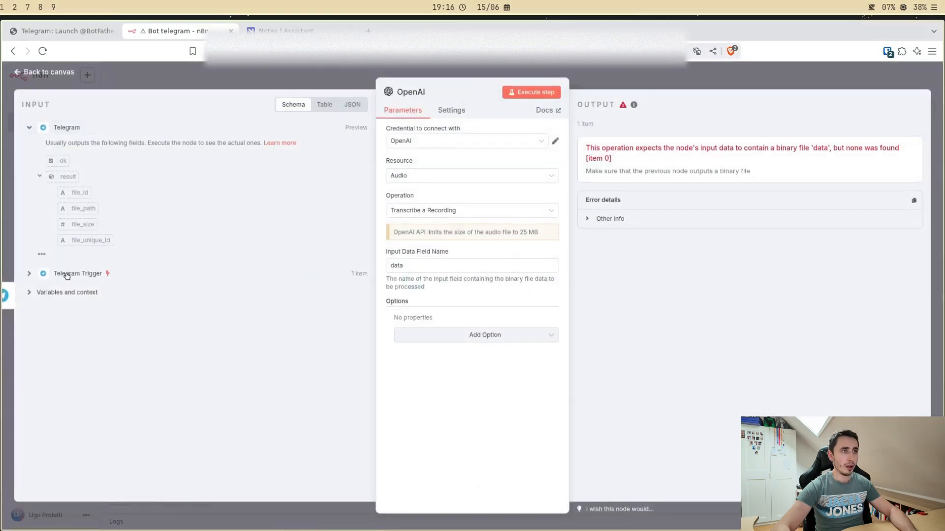
{"action": "left_click", "coordinate": [285, 80]}
{"action": "left_click", "coordinate": [505, 495]}
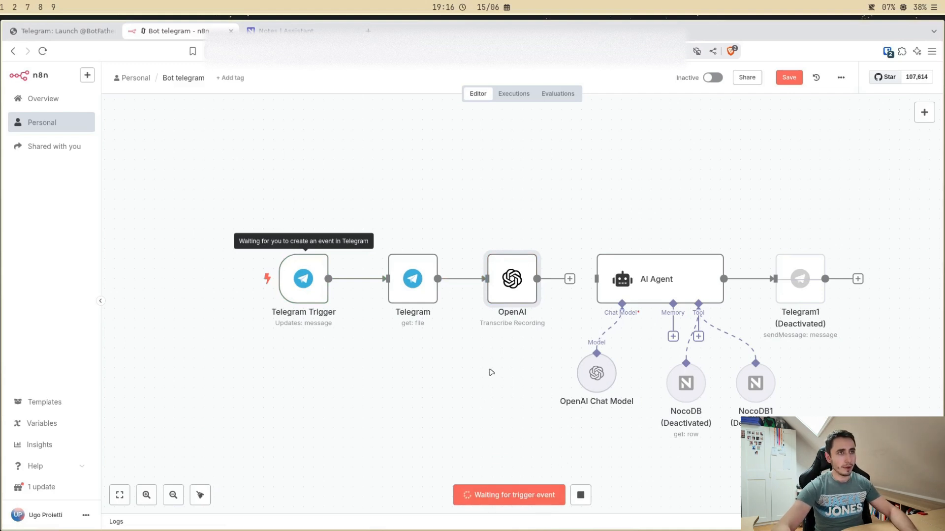
{"action": "double_click", "coordinate": [527, 279]}
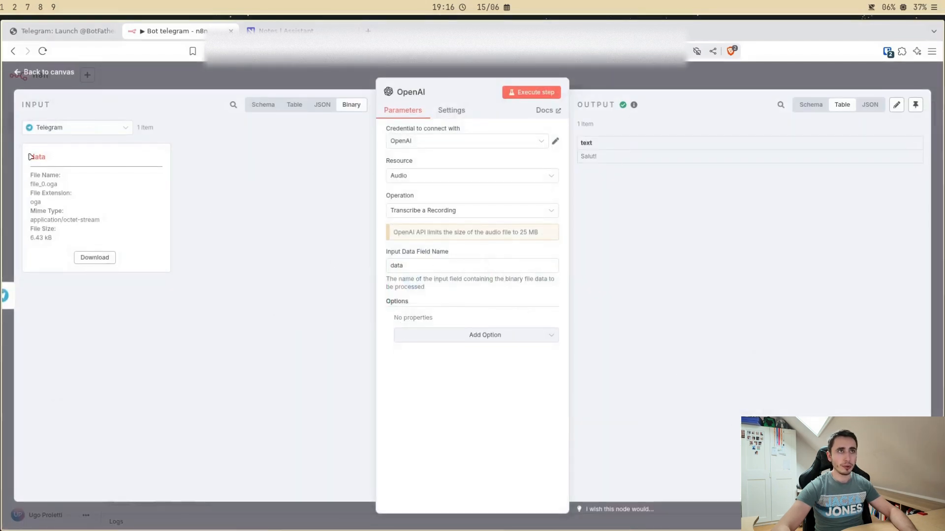
{"action": "left_click_drag", "start_coordinate": [599, 160], "coordinate": [587, 164]}
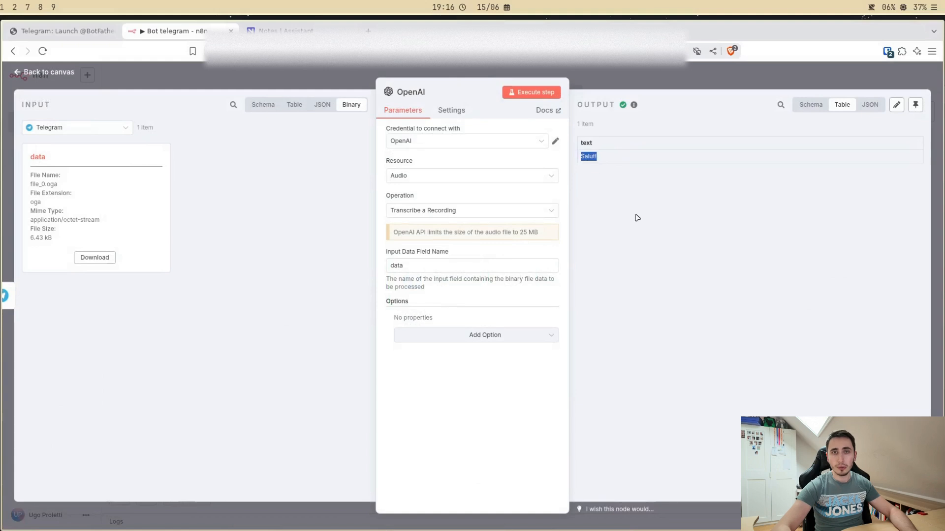
{"action": "left_click", "coordinate": [612, 85]}
- Reconnect the OpenAI transcription node to the AI Agent and add the System Message option to the agent
{"action": "left_click_drag", "start_coordinate": [603, 207], "coordinate": [459, 244]}
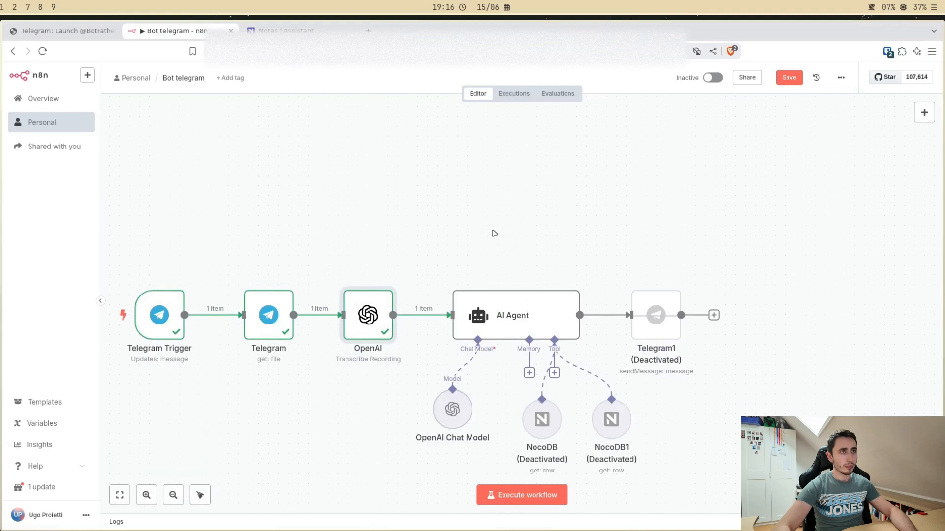
{"action": "scroll", "coordinate": [492, 231], "scroll_direction": "down", "scroll_amount": 3}
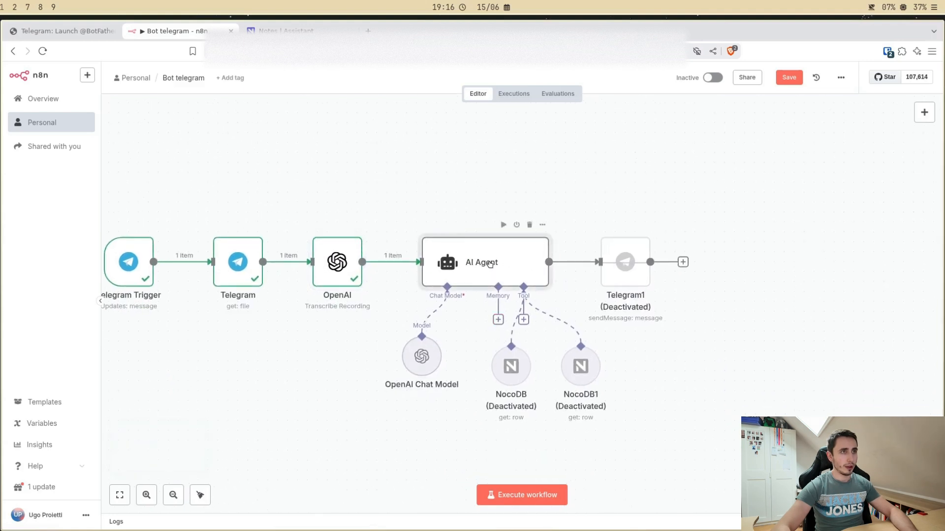
{"action": "double_click", "coordinate": [489, 278]}
{"action": "left_click", "coordinate": [486, 302]}
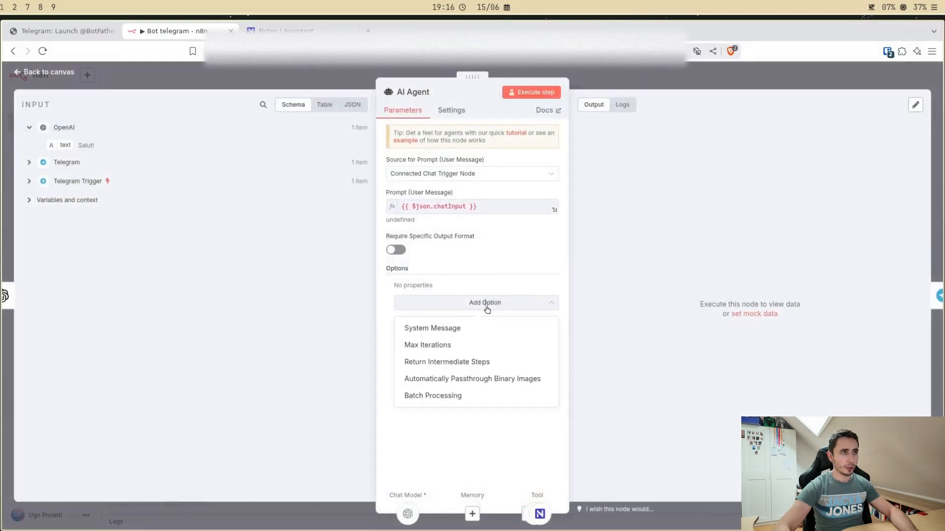
{"action": "left_click", "coordinate": [449, 331]}
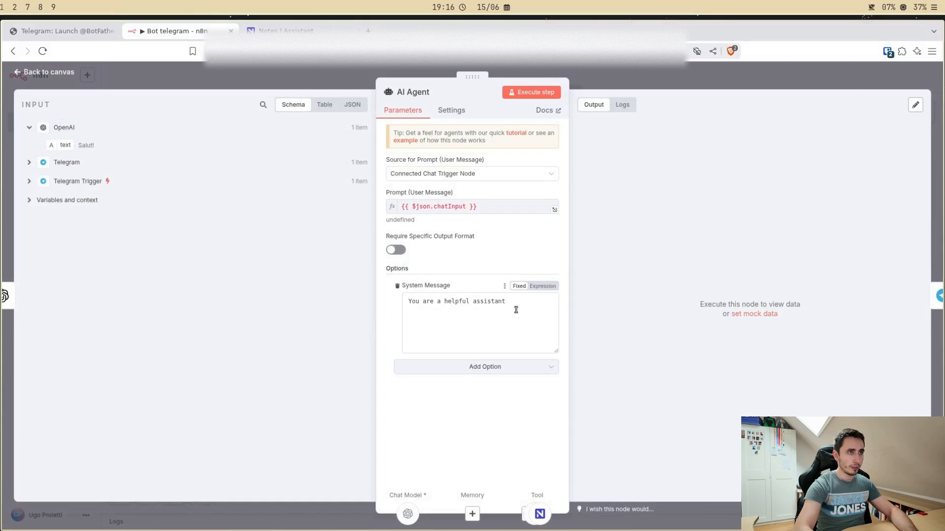
- Replace the system message with "Tu reçois des messages qui sont des notes. L'utilisateur t'envoie des notes pour par la suite se rappeller de ce qu'il t'a dit."
{"action": "left_click_drag", "start_coordinate": [514, 308], "coordinate": [401, 301]}
{"action": "type", "text": "TU"}
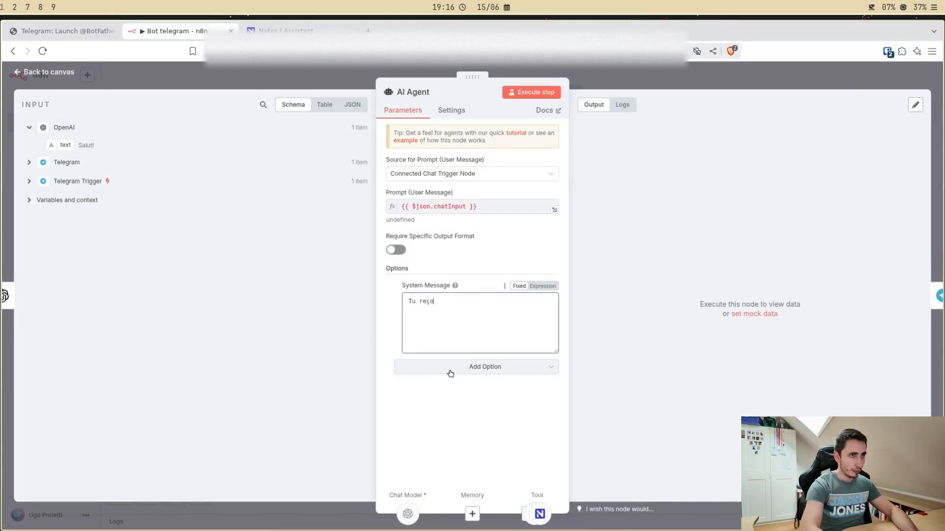
{"action": "type", "text": " reçois des messages qui so"}
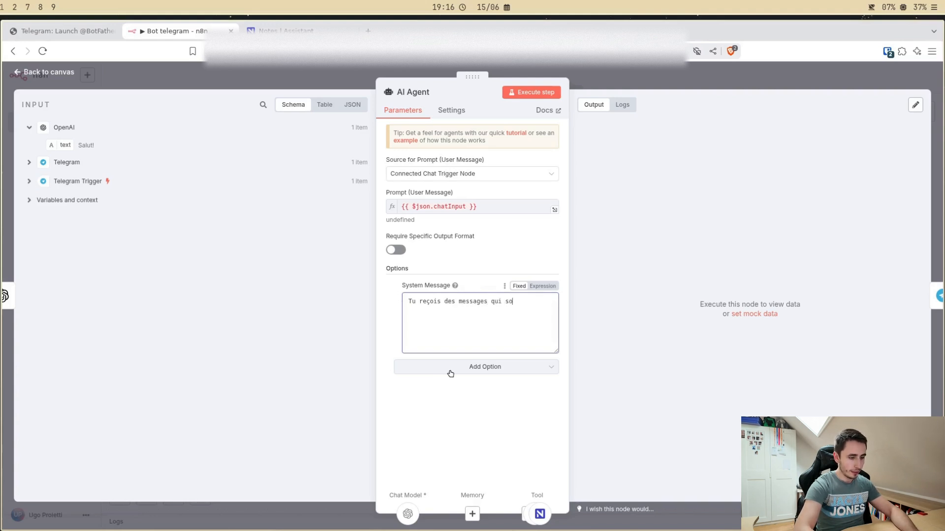
{"action": "type", "text": "nt des notes. L'utilisateur t'envoie des notes pour par"}
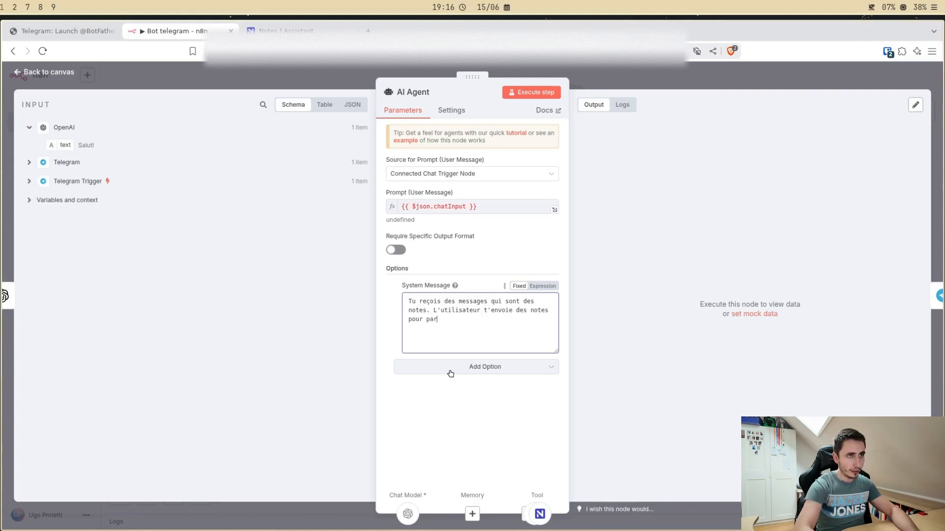
{"action": "type", "text": "uite se rappe"}
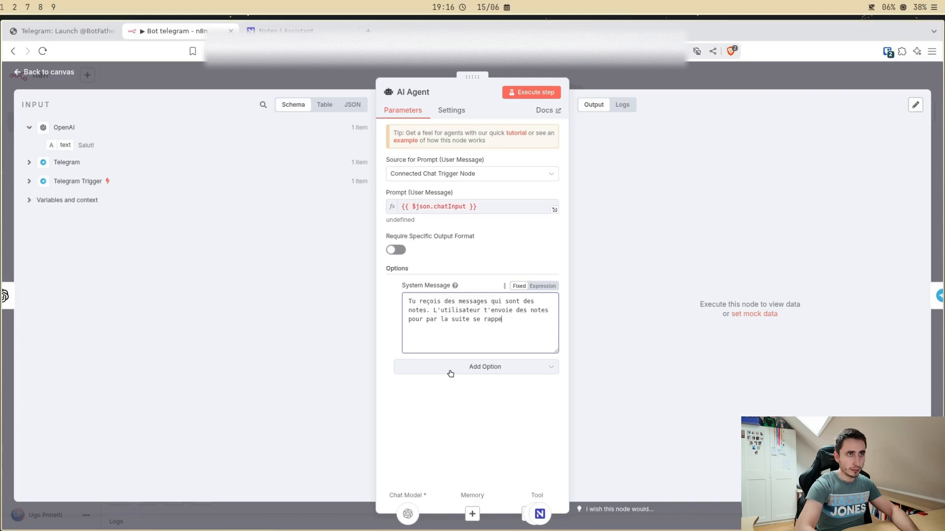
{"action": "type", "text": "ller de ce qu'il t'a dit."}
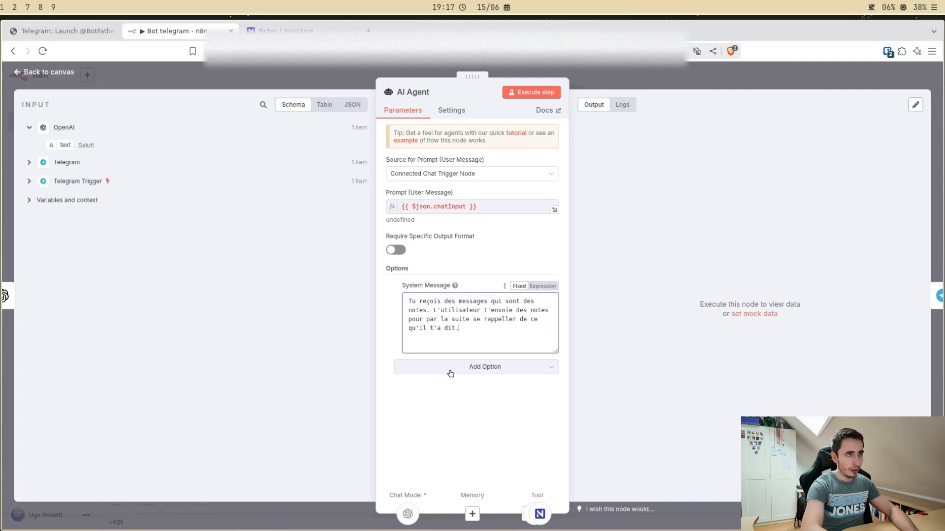
- Add a second paragraph to the system message: "Si il te demande un rappel de ses notes de la journée, fais lui un récap."
{"action": "key", "text": "Return"}
{"action": "key", "text": "Return"}
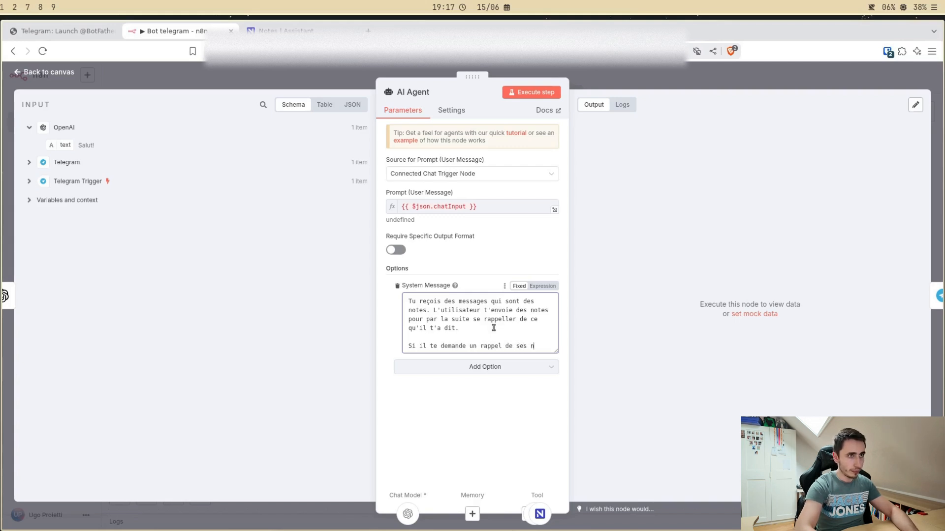
{"action": "type", "text": "de la journée"}
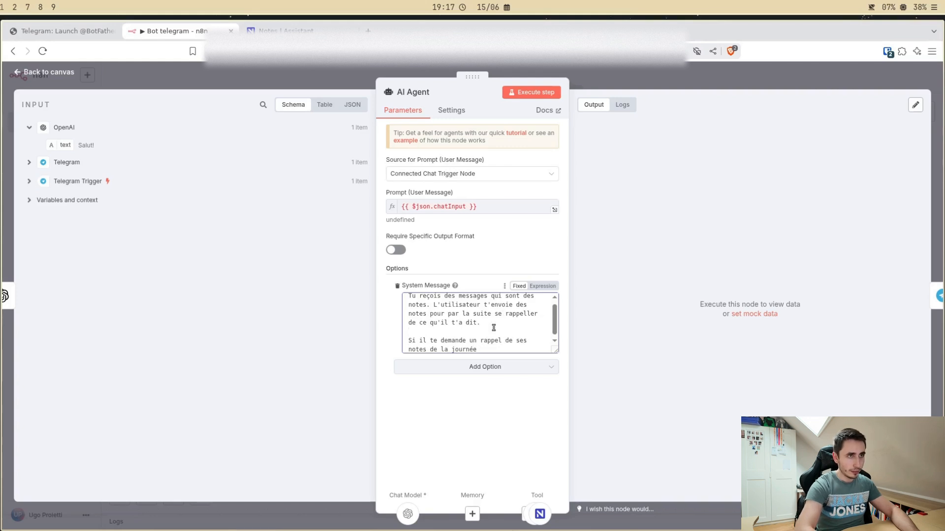
{"action": "type", "text": ", fais lui un "}
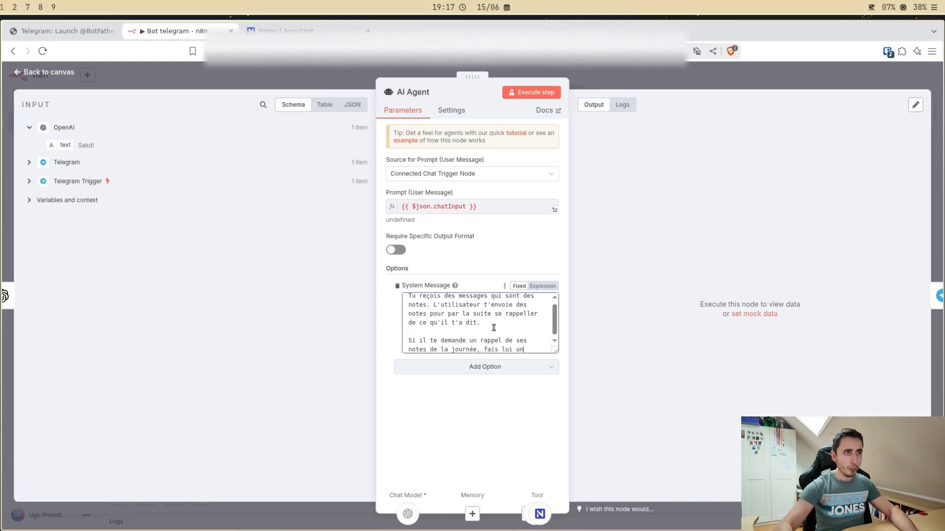
{"action": "type", "text": "récap"}
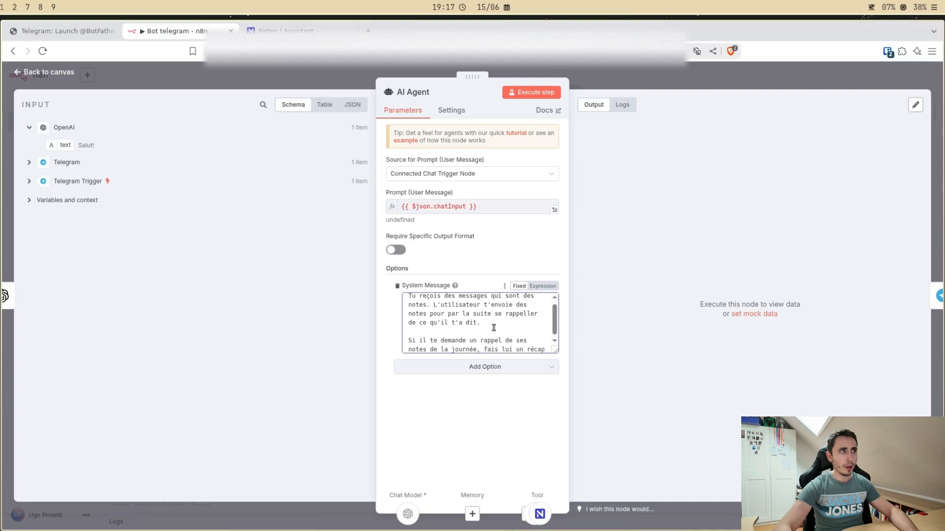
{"action": "type", "text": "."}
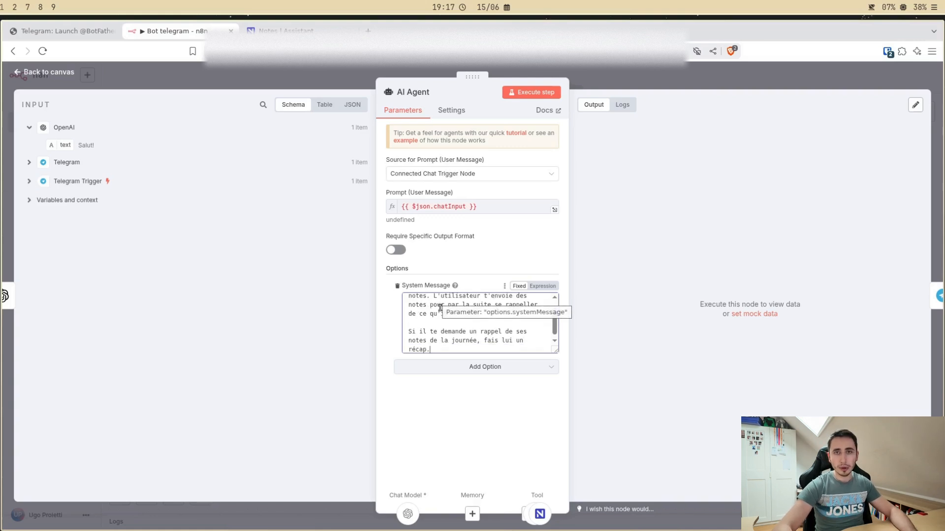
{"action": "left_click", "coordinate": [614, 80]}
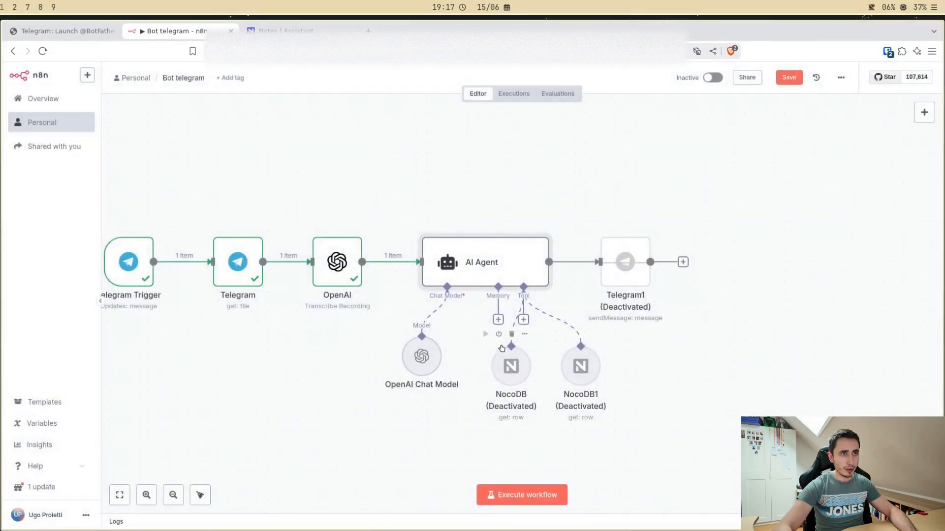
- Reactivate both NocoDB tools and set the first one's row operation to Create
{"action": "left_click", "coordinate": [499, 334]}
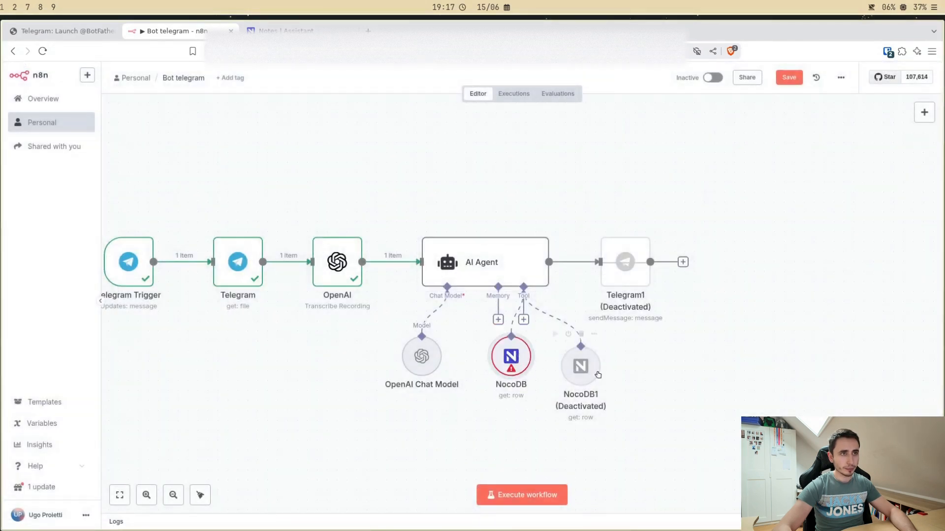
{"action": "left_click", "coordinate": [570, 325]}
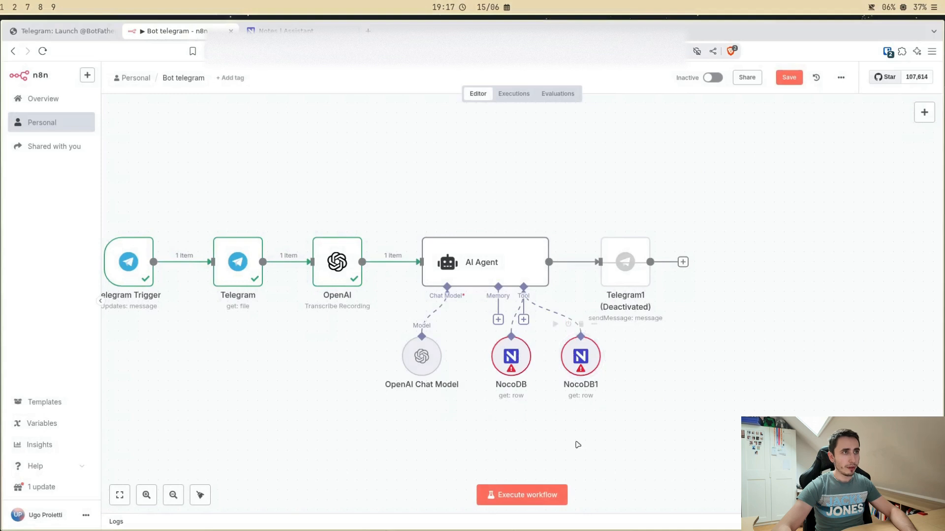
{"action": "double_click", "coordinate": [513, 355]}
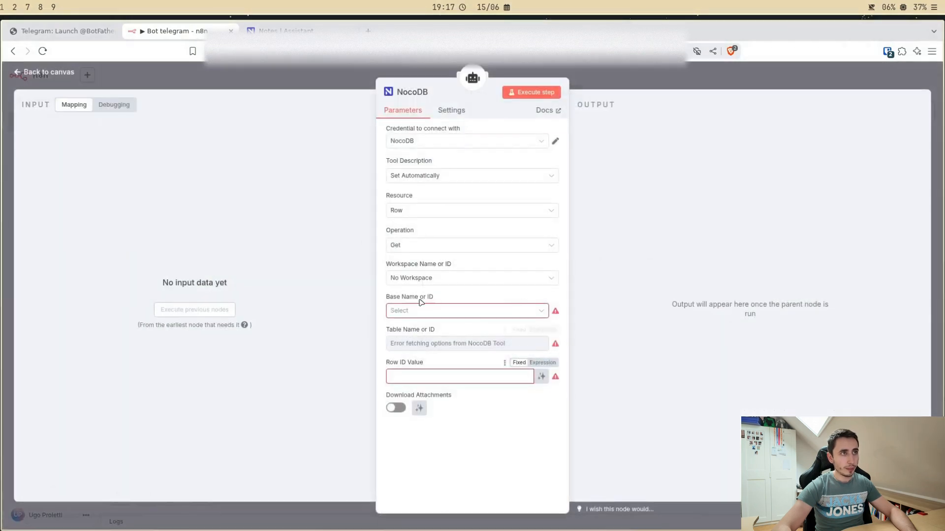
{"action": "left_click", "coordinate": [415, 250]}
{"action": "left_click", "coordinate": [413, 270]}
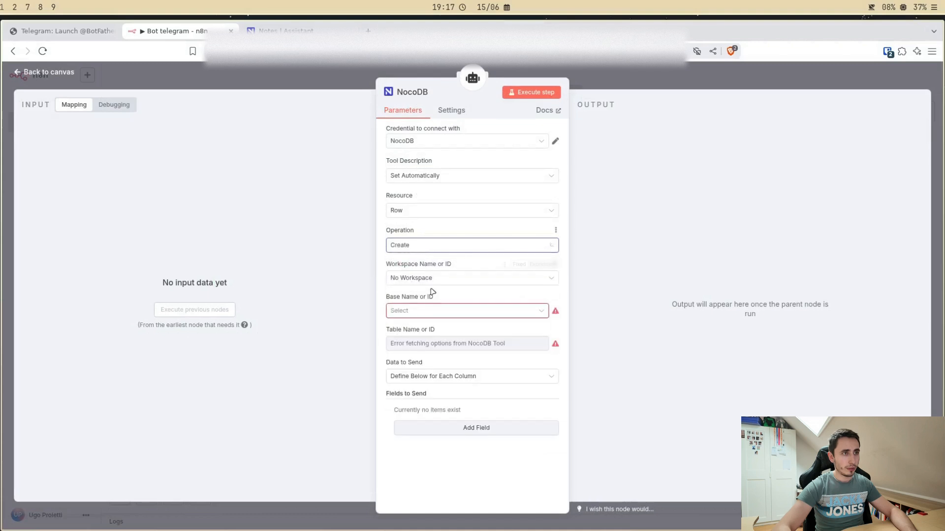
- Select the Assistant base and its Notes table for the NocoDB tool, and check the table's columns in NocoDB
{"action": "left_click", "coordinate": [419, 314]}
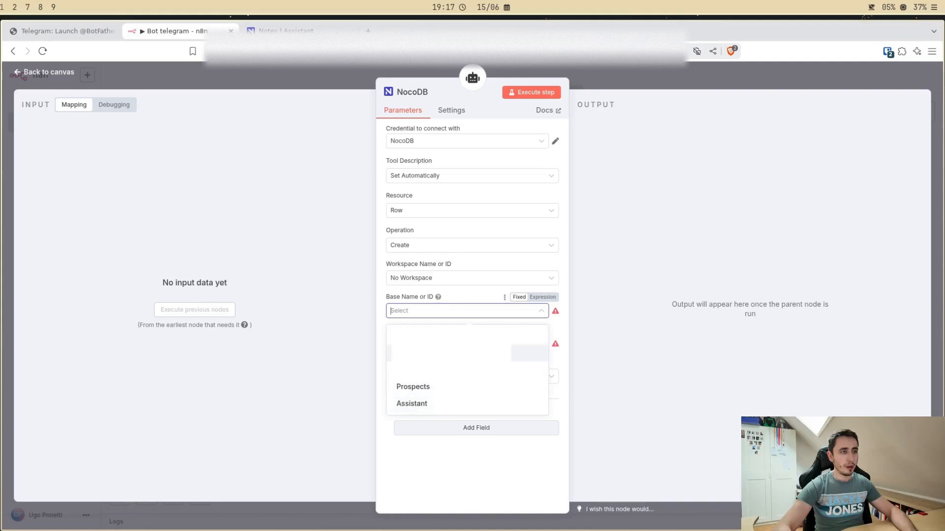
{"action": "left_click", "coordinate": [411, 405]}
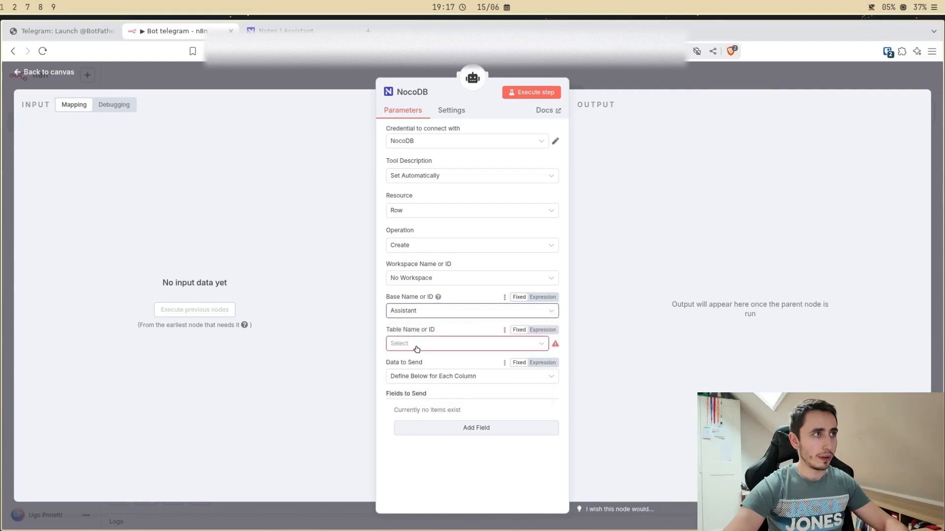
{"action": "left_click", "coordinate": [414, 348]}
{"action": "left_click", "coordinate": [411, 370]}
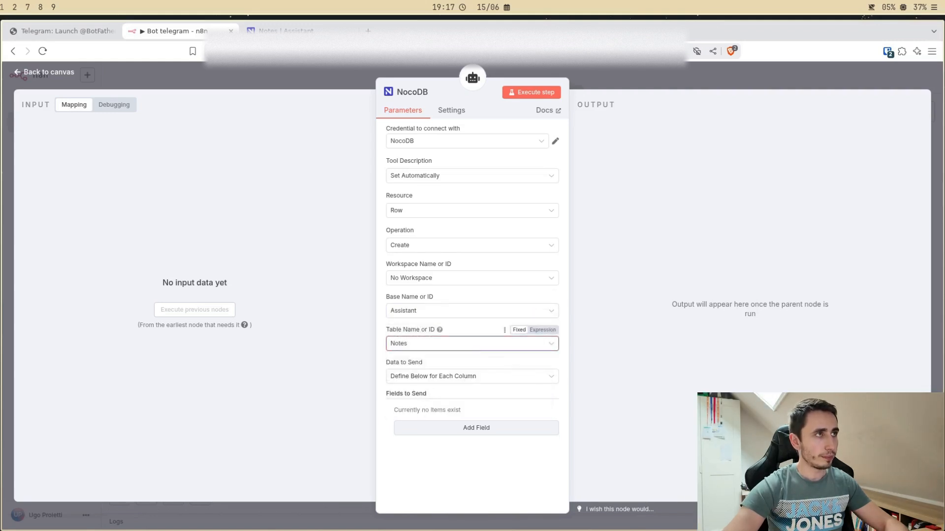
{"action": "key", "text": "ctrl+Tab"}
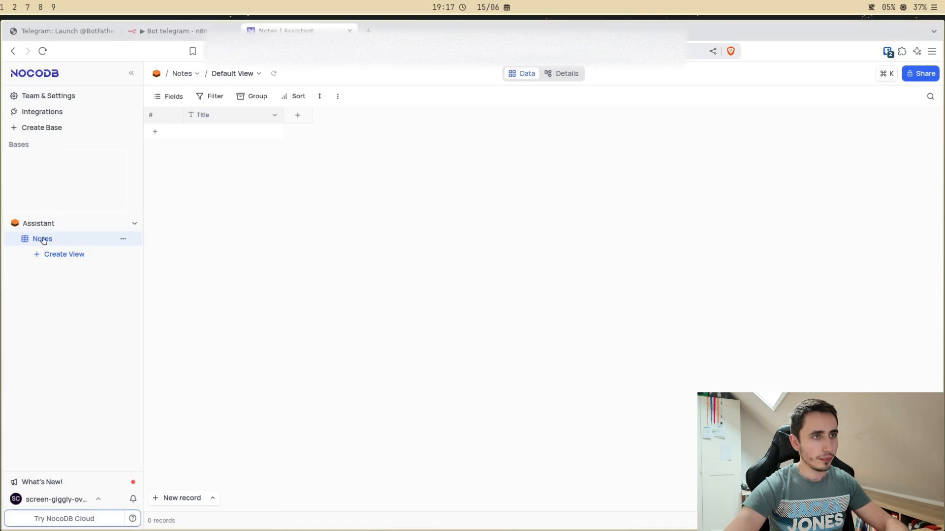
{"action": "key", "text": "ctrl+shift+Tab"}
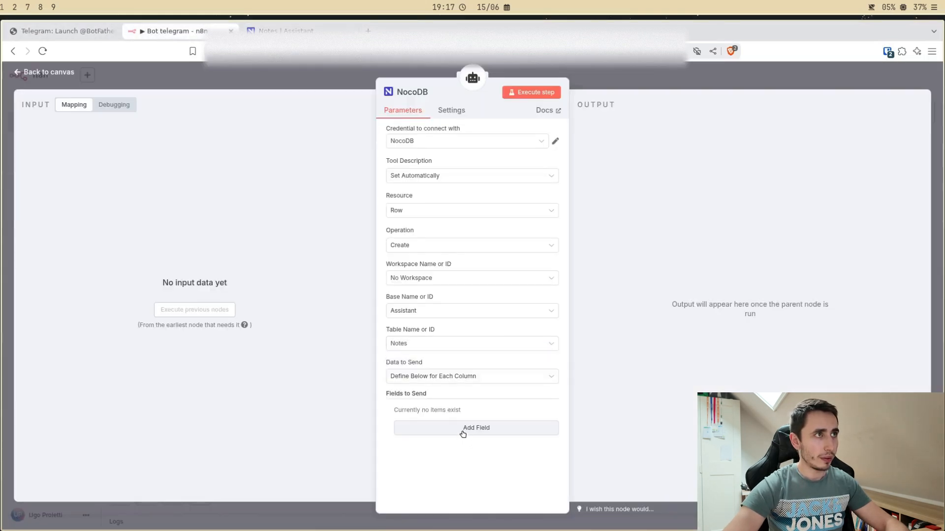
- Switch to the Notes table in NocoDB and enter Date as the new name of its Title column
{"action": "key", "text": "ctrl+Tab"}
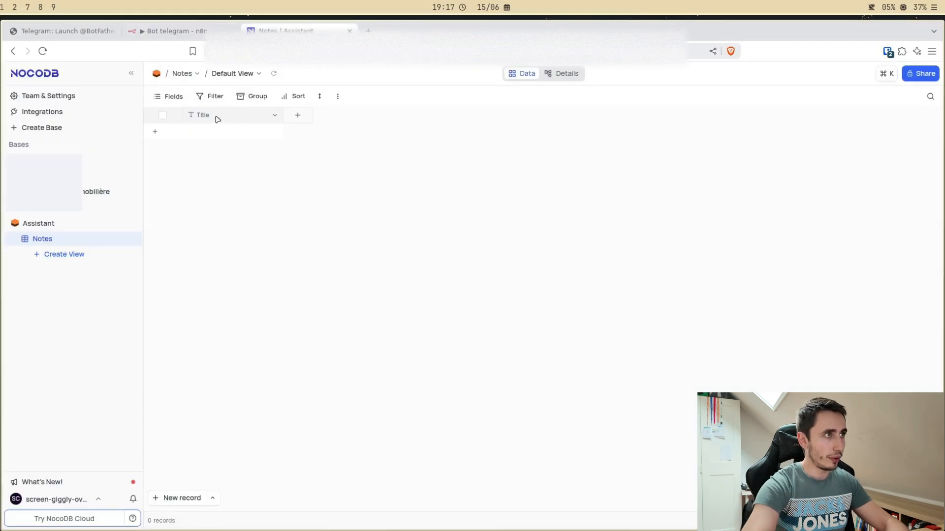
{"action": "double_click", "coordinate": [217, 120]}
{"action": "type", "text": "Date"}
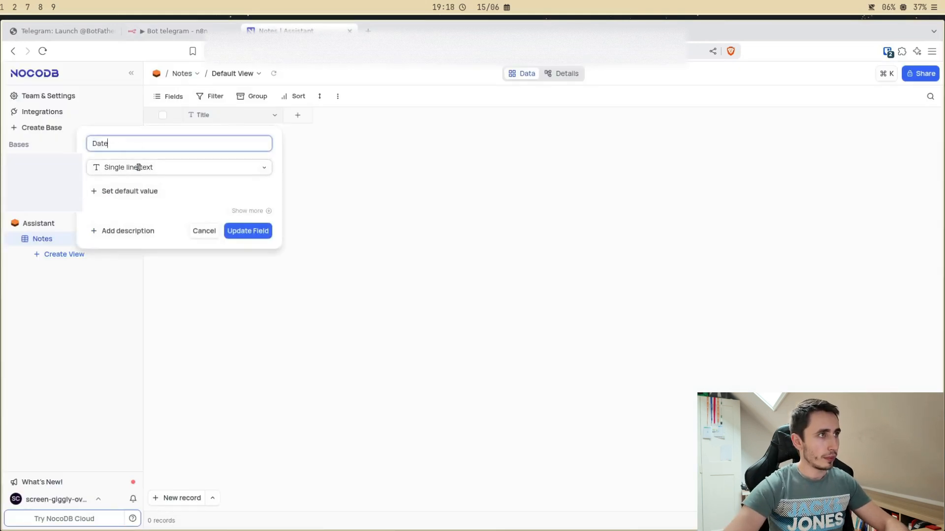
- Try the Date field type with the DD-MM-YYYY format for the column being edited
{"action": "left_click", "coordinate": [138, 167]}
{"action": "scroll", "coordinate": [136, 246], "scroll_direction": "down", "scroll_amount": 2}
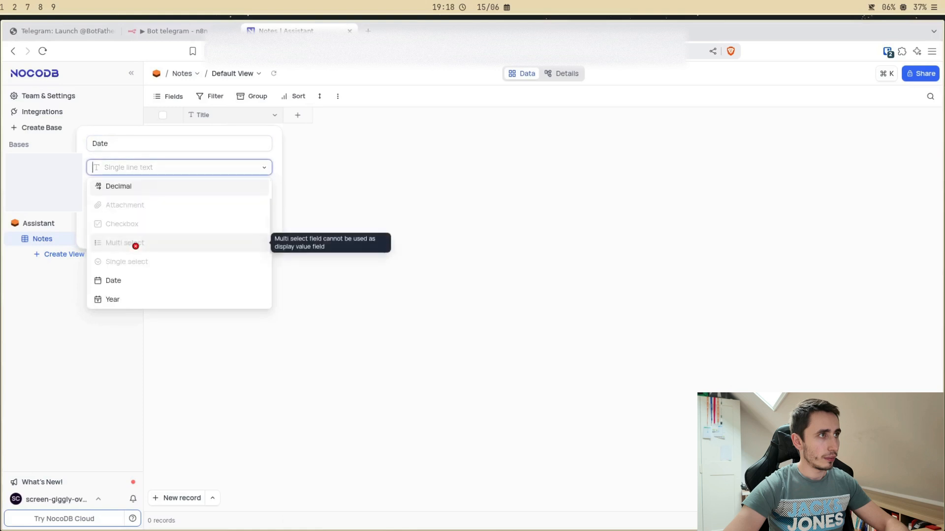
{"action": "left_click", "coordinate": [123, 290]}
{"action": "left_click", "coordinate": [135, 196]}
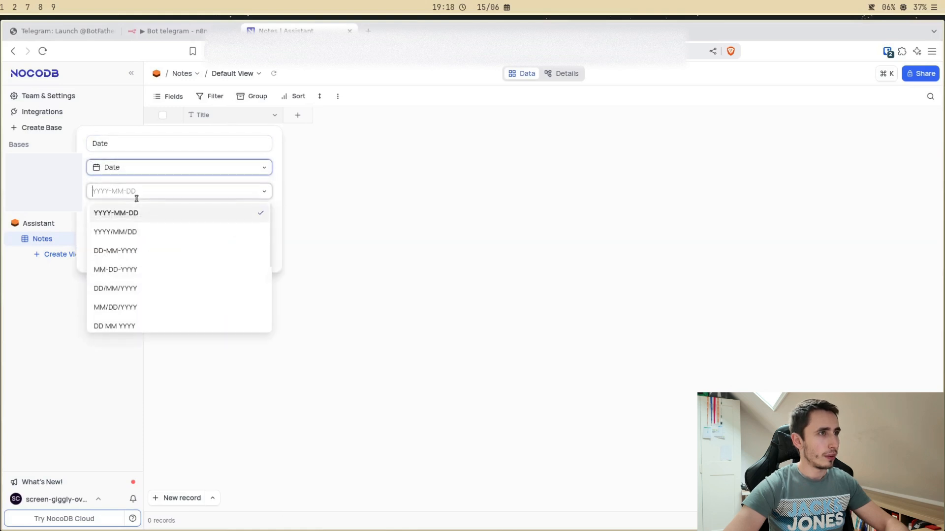
{"action": "left_click", "coordinate": [127, 251]}
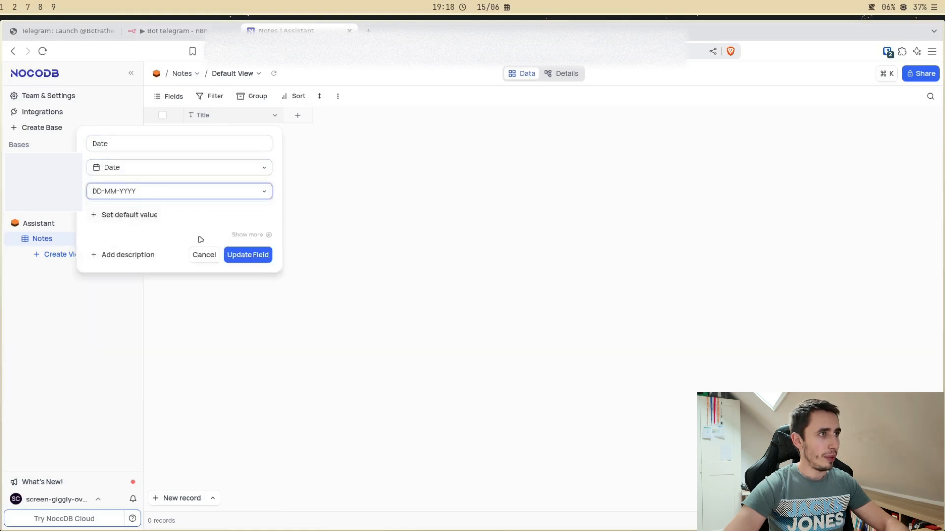
{"action": "left_click", "coordinate": [249, 237]}
- Make the column a Date time field in DD-MM-YYYY format, name it Datetime and save the field
{"action": "left_click", "coordinate": [135, 172]}
{"action": "scroll", "coordinate": [154, 266], "scroll_direction": "down", "scroll_amount": 3}
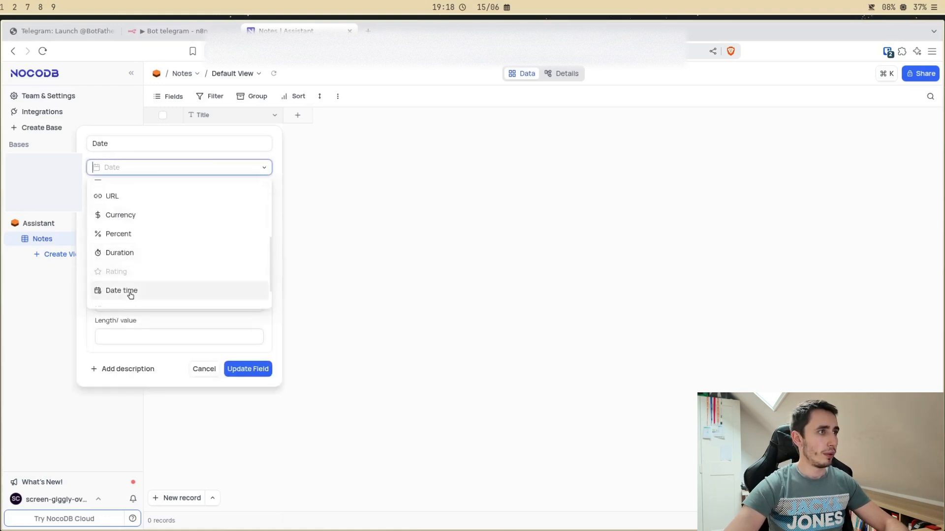
{"action": "left_click", "coordinate": [133, 289]}
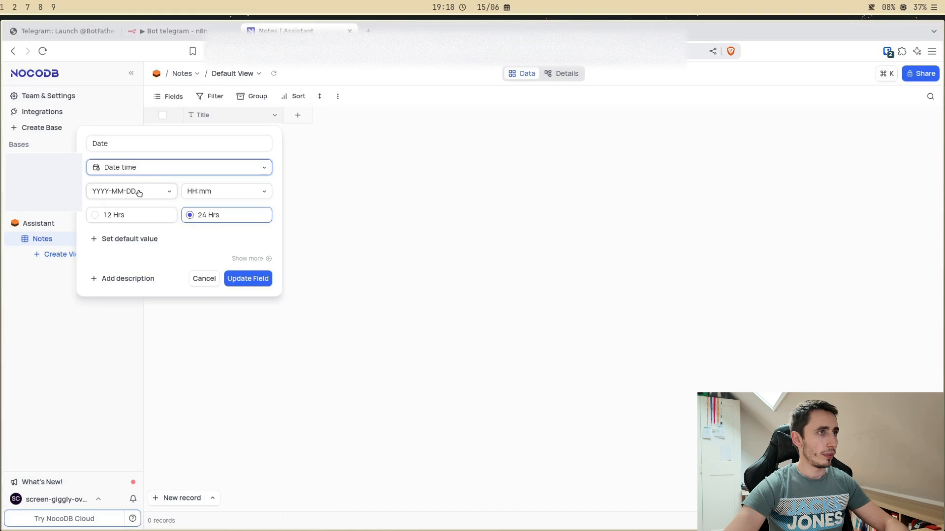
{"action": "left_click", "coordinate": [138, 193]}
{"action": "left_click", "coordinate": [110, 252]}
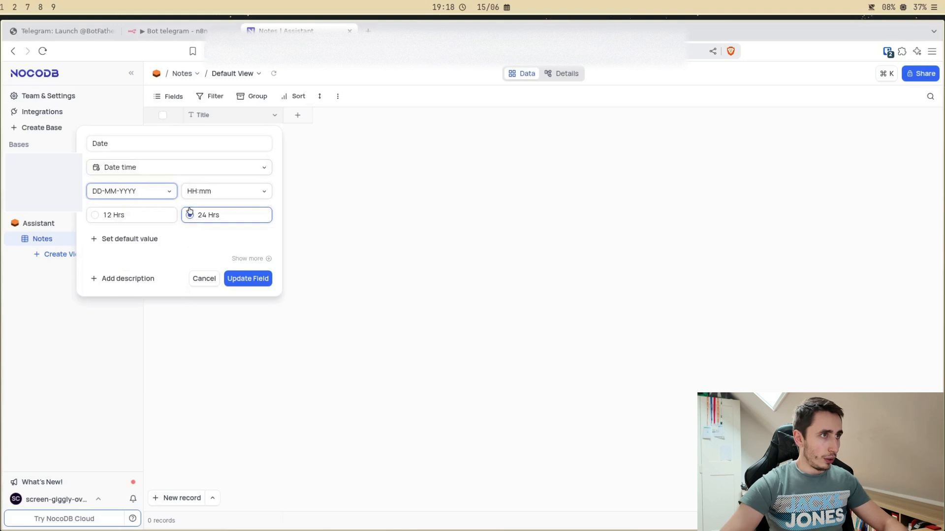
{"action": "left_click", "coordinate": [122, 150]}
{"action": "type", "text": "time"}
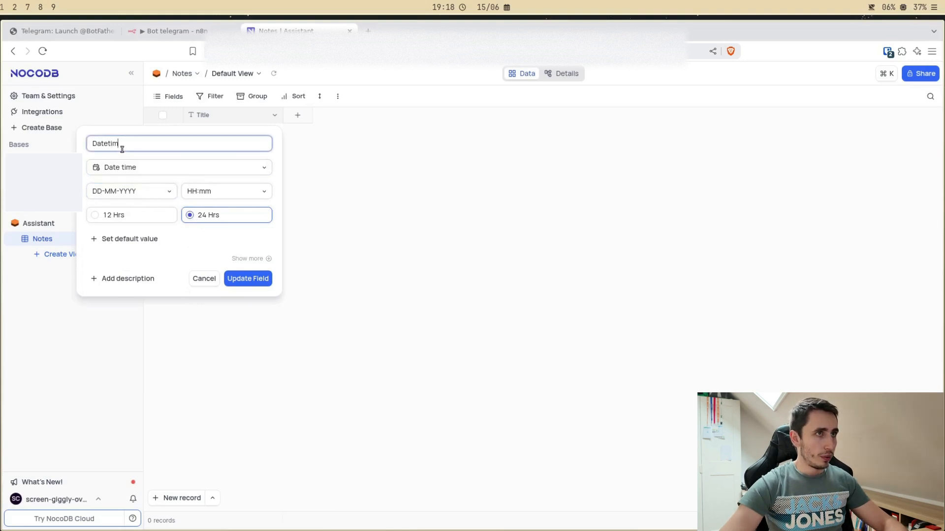
{"action": "left_click", "coordinate": [248, 278]}
{"action": "left_click", "coordinate": [556, 185]}
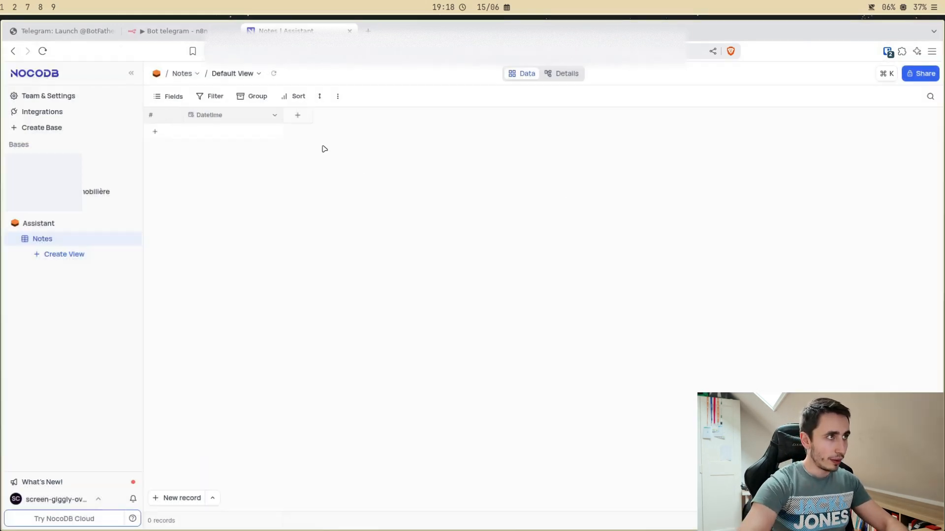
- Add a Long text field named Note to the Notes table and save it
{"action": "left_click", "coordinate": [297, 115]}
{"action": "type", "text": "Not"}
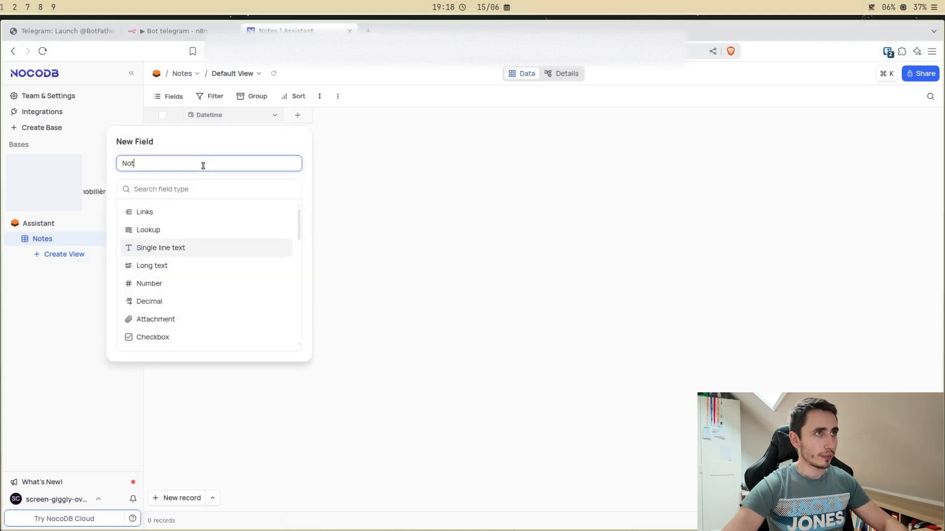
{"action": "left_click", "coordinate": [151, 266]}
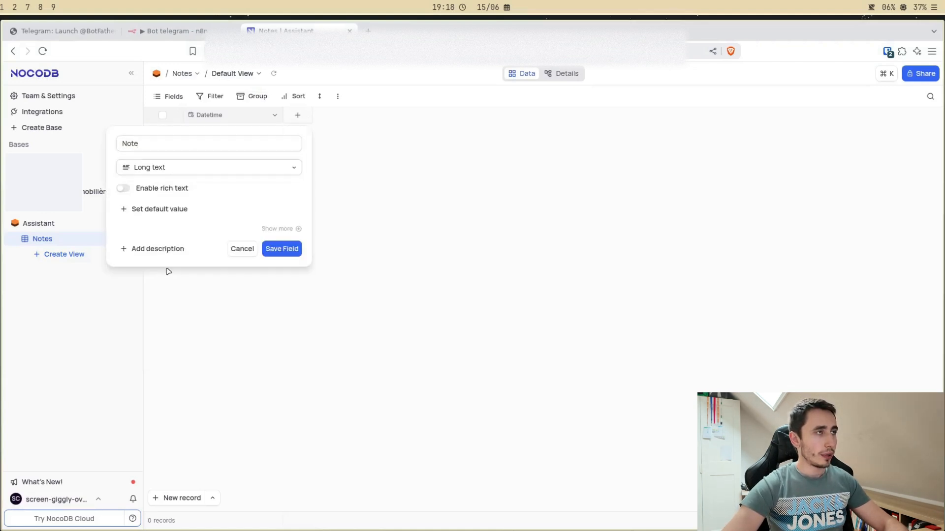
{"action": "left_click", "coordinate": [284, 249]}
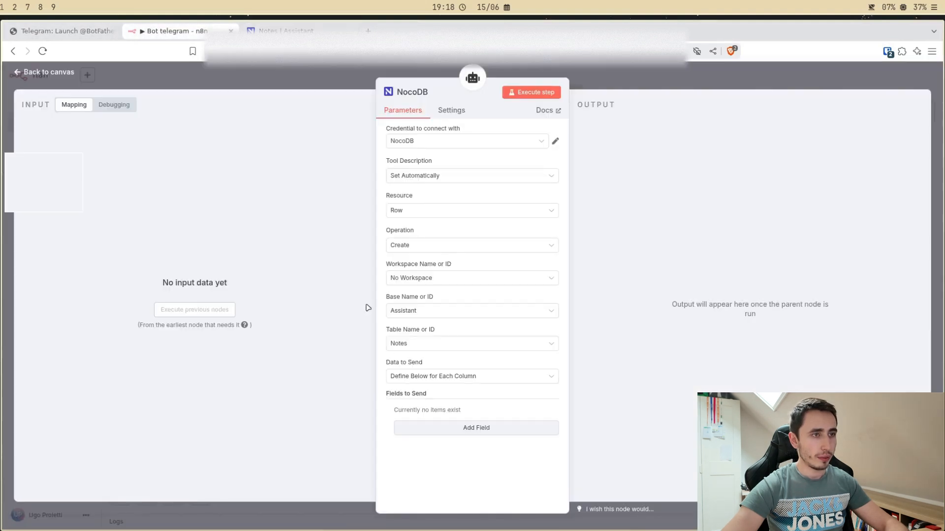
- Return to the n8n workflow and add a field to send named Datetime in the NocoDB create tool
{"action": "left_click", "coordinate": [170, 31]}
{"action": "left_click", "coordinate": [453, 428]}
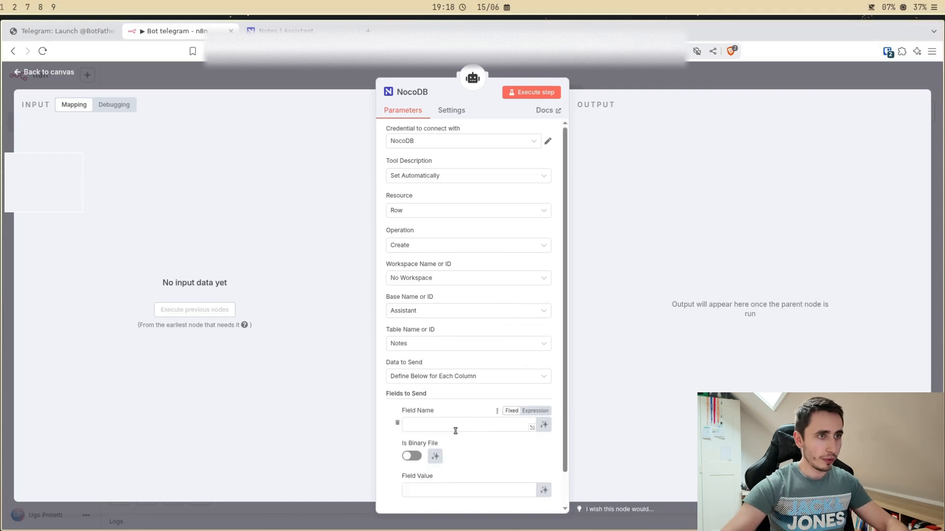
{"action": "type", "text": "Datetime"}
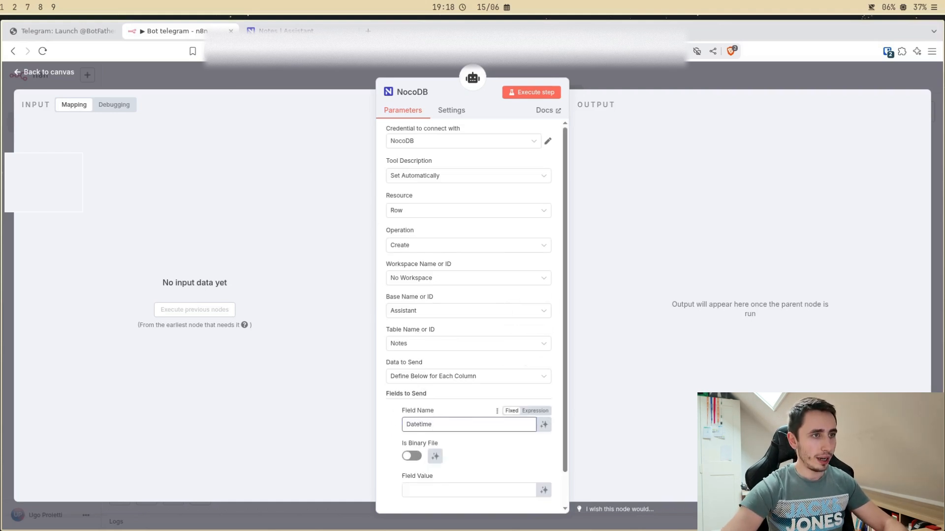
{"action": "left_click", "coordinate": [305, 31]}
{"action": "left_click", "coordinate": [172, 31]}
{"action": "scroll", "coordinate": [473, 443], "scroll_direction": "down", "scroll_amount": 1}
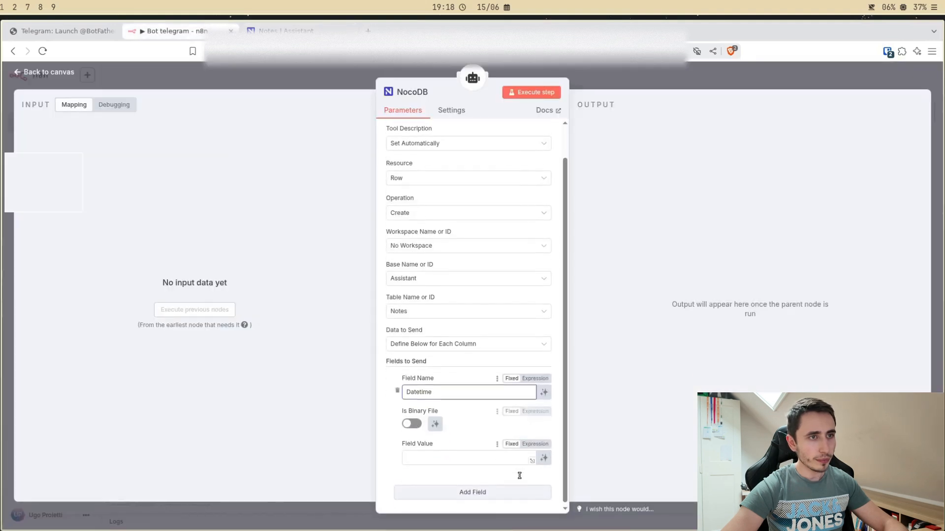
- Set the Datetime field's value to the expression {{ $now }} and go back to the workflow canvas
{"action": "left_click", "coordinate": [461, 453]}
{"action": "left_click", "coordinate": [535, 443]}
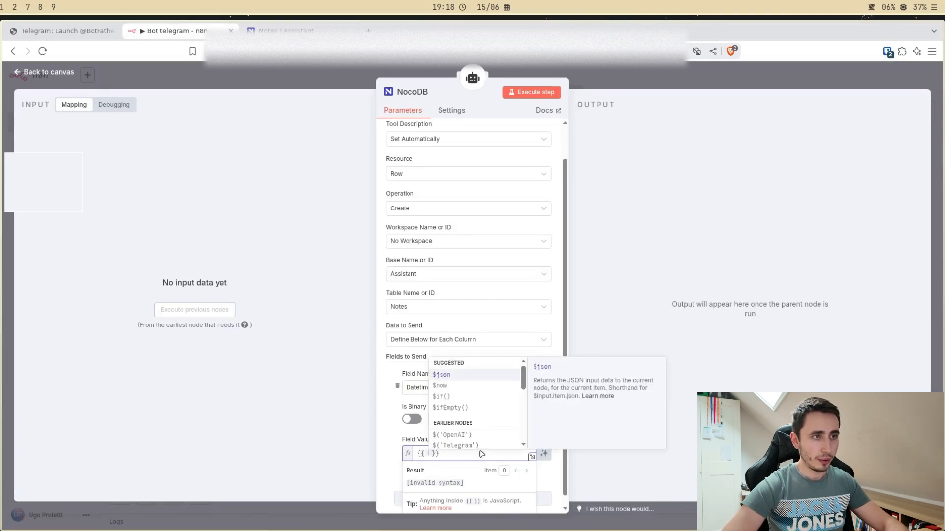
{"action": "left_click", "coordinate": [444, 388]}
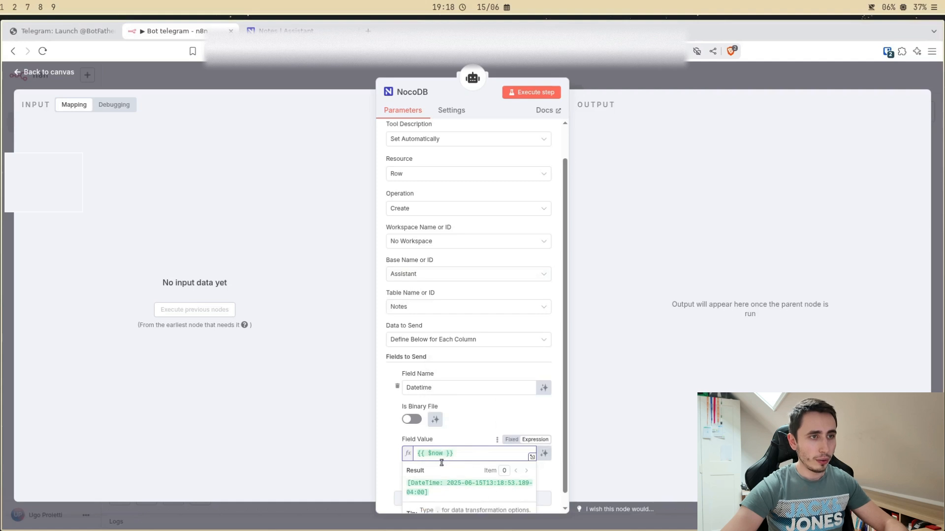
{"action": "left_click_drag", "start_coordinate": [407, 483], "coordinate": [485, 487]}
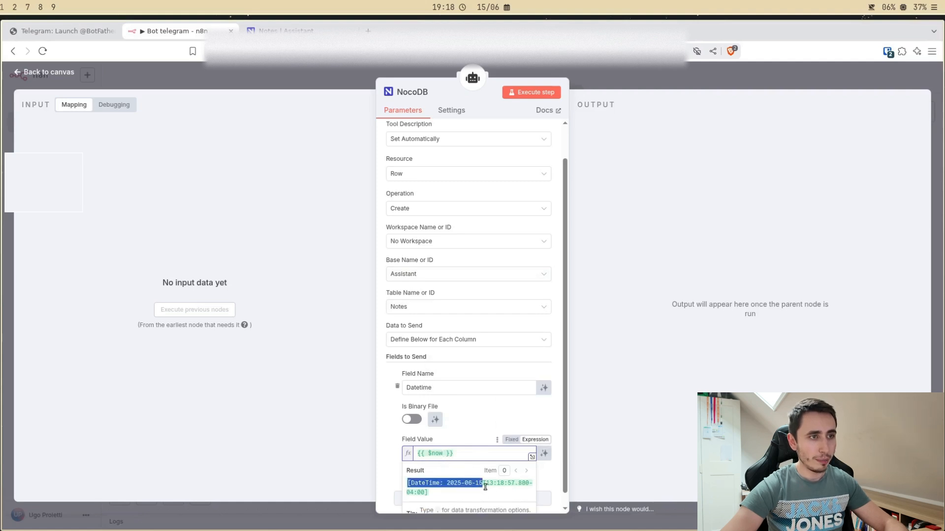
{"action": "left_click", "coordinate": [465, 490]}
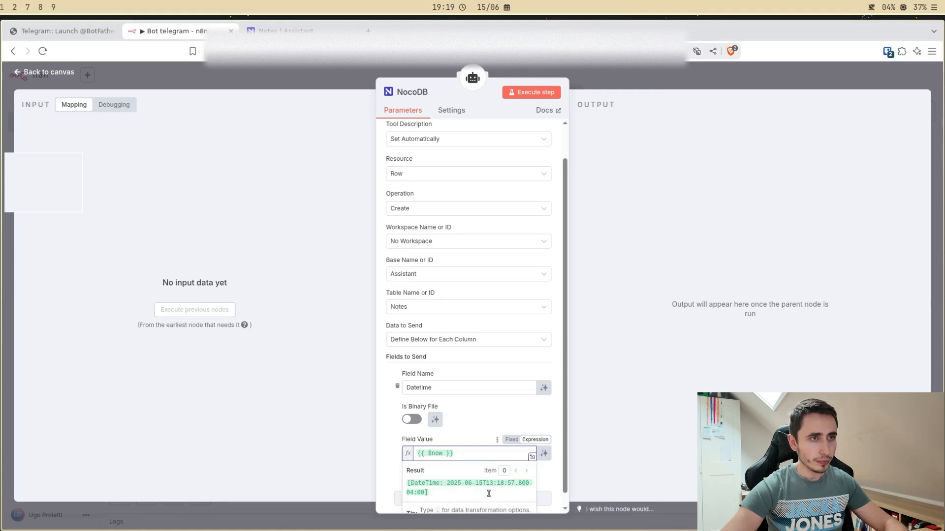
{"action": "left_click", "coordinate": [392, 443]}
{"action": "scroll", "coordinate": [517, 463], "scroll_direction": "down", "scroll_amount": 1}
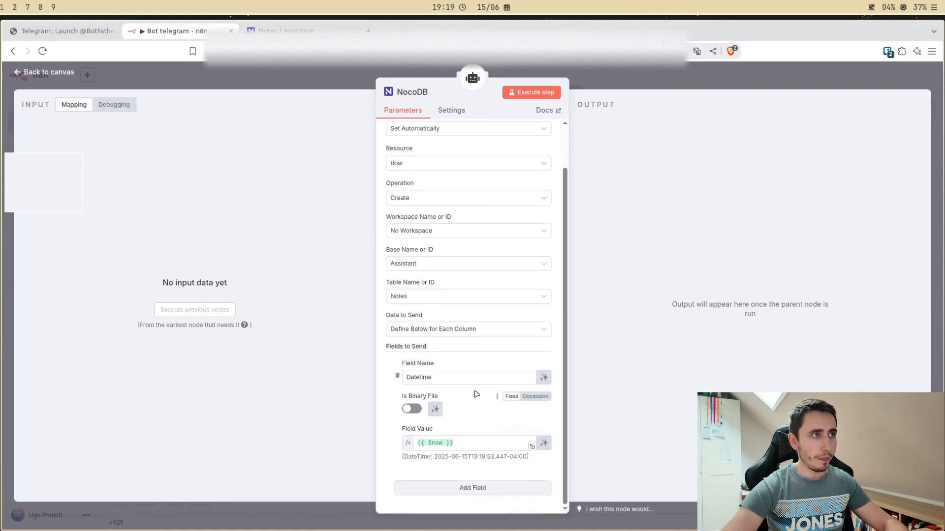
{"action": "left_click", "coordinate": [604, 78]}
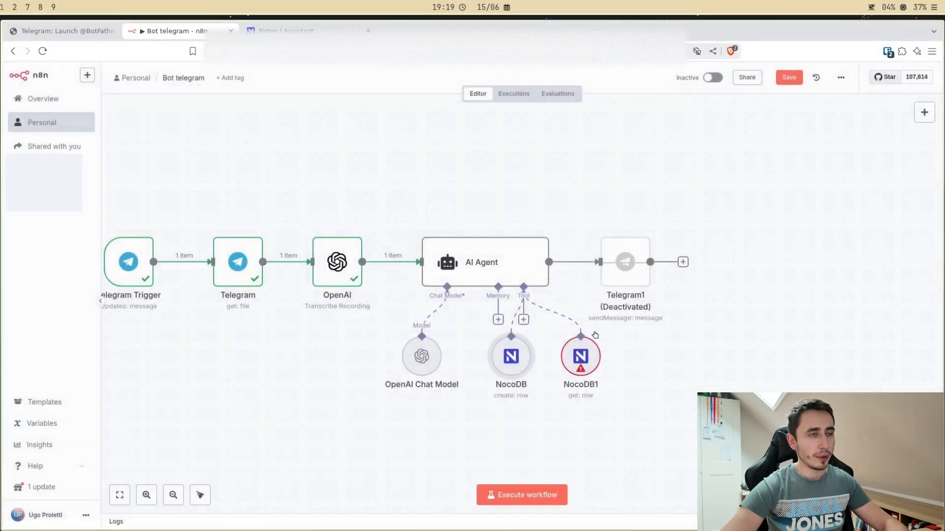
- Set the NocoDB1 tool's row operation to Get Many and enable Return All
{"action": "double_click", "coordinate": [582, 365]}
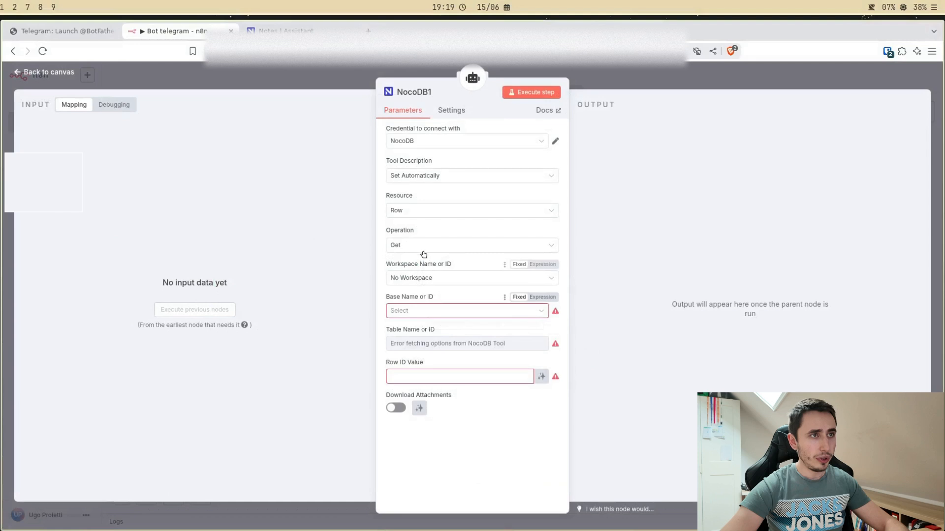
{"action": "left_click", "coordinate": [413, 246]}
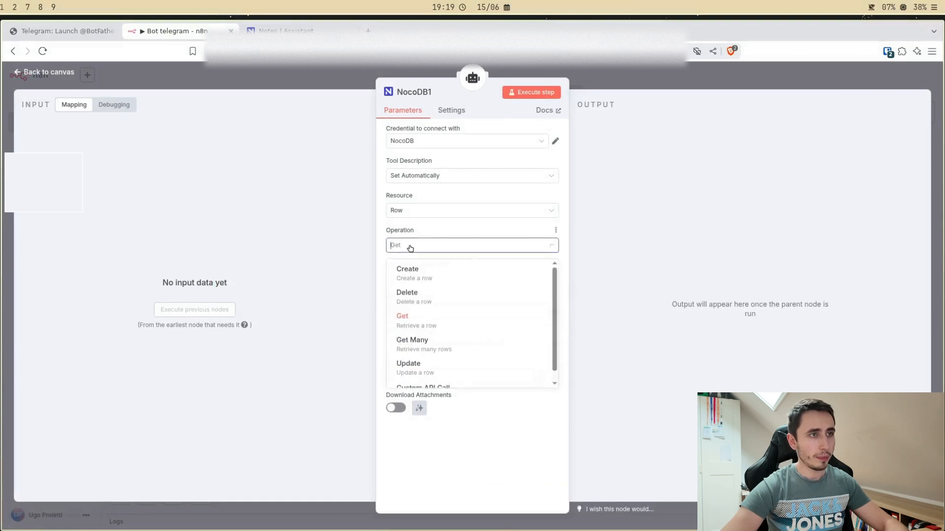
{"action": "left_click", "coordinate": [424, 355]}
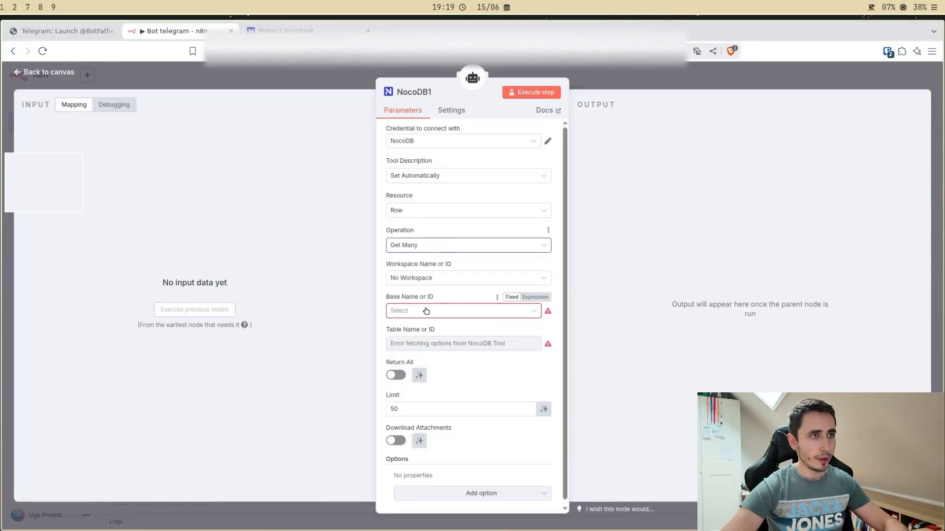
{"action": "left_click", "coordinate": [395, 375]}
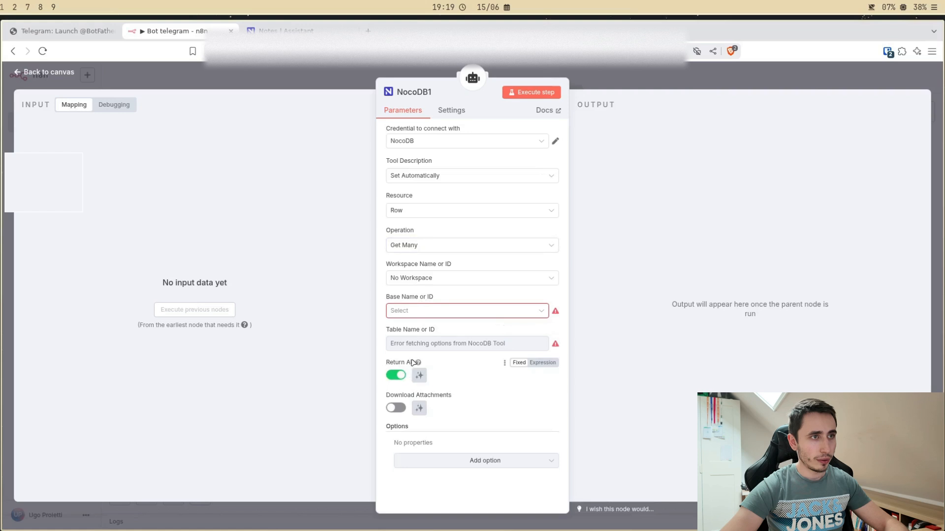
- Select the Assistant base and its Notes table for the NocoDB1 tool
{"action": "left_click", "coordinate": [415, 311]}
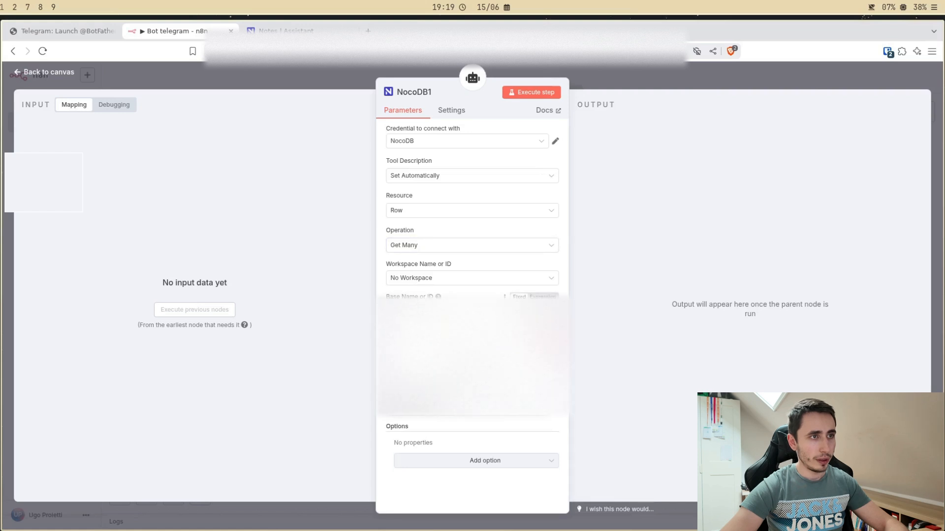
{"action": "left_click", "coordinate": [443, 334]}
{"action": "left_click", "coordinate": [475, 350]}
{"action": "left_click", "coordinate": [415, 376]}
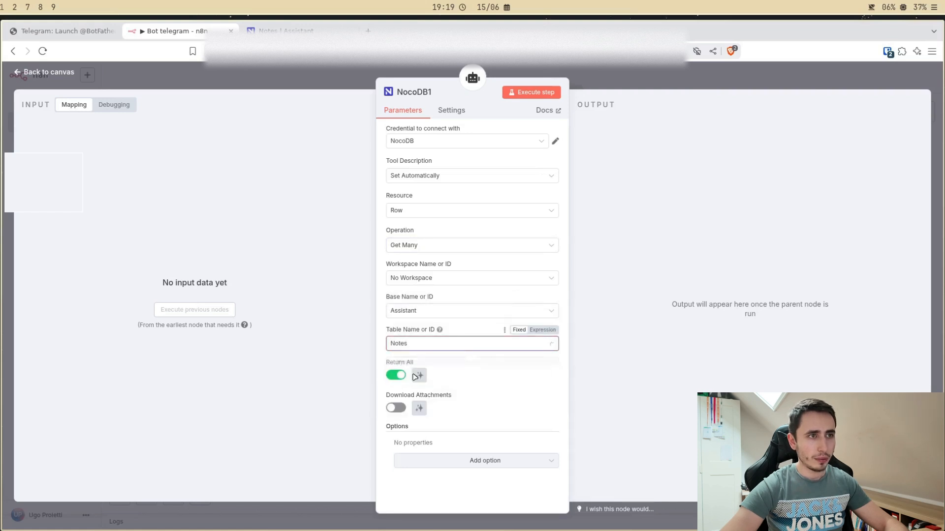
- Add the Fields option to the NocoDB1 tool with the field name Note, and return to the canvas
{"action": "left_click", "coordinate": [466, 460]}
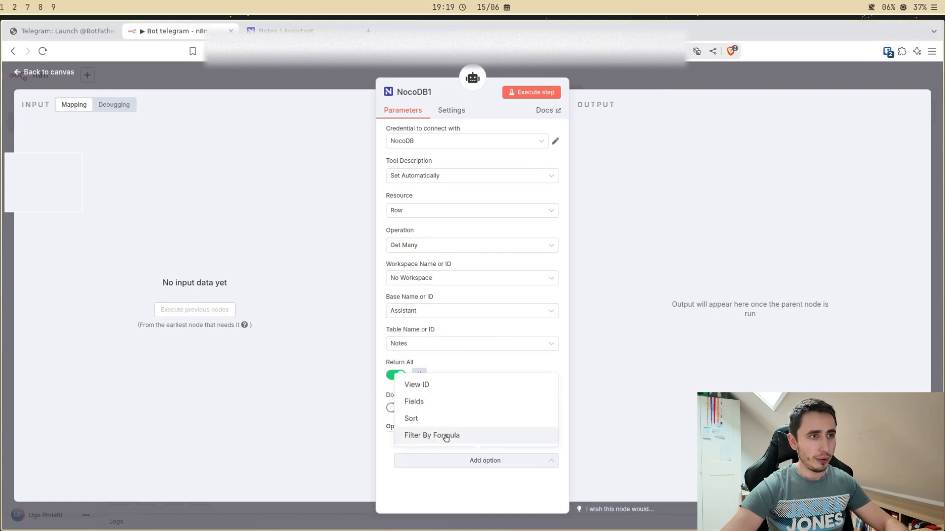
{"action": "left_click", "coordinate": [414, 401]}
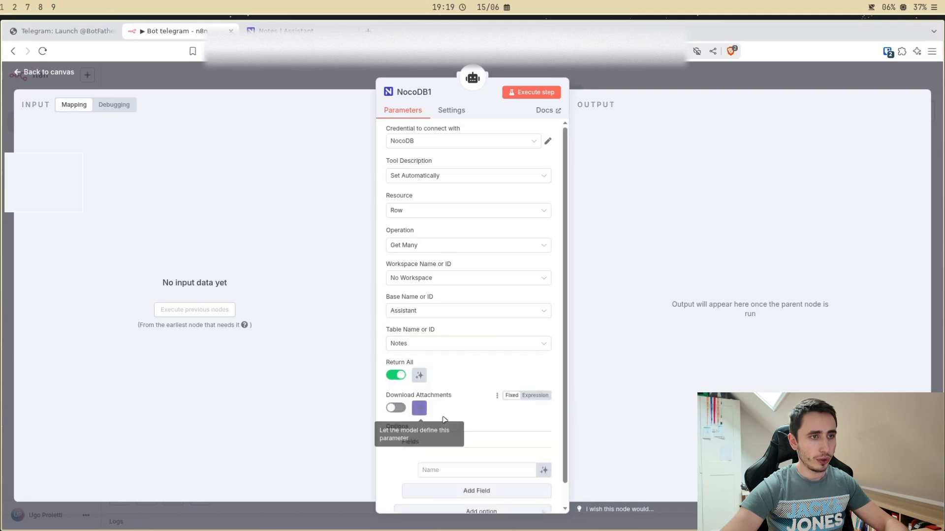
{"action": "left_click", "coordinate": [455, 473]}
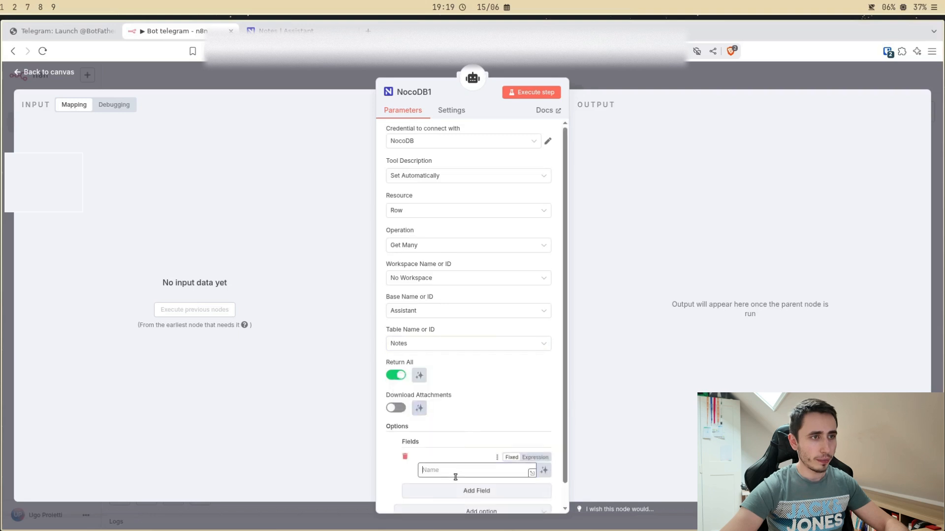
{"action": "left_click", "coordinate": [492, 510]}
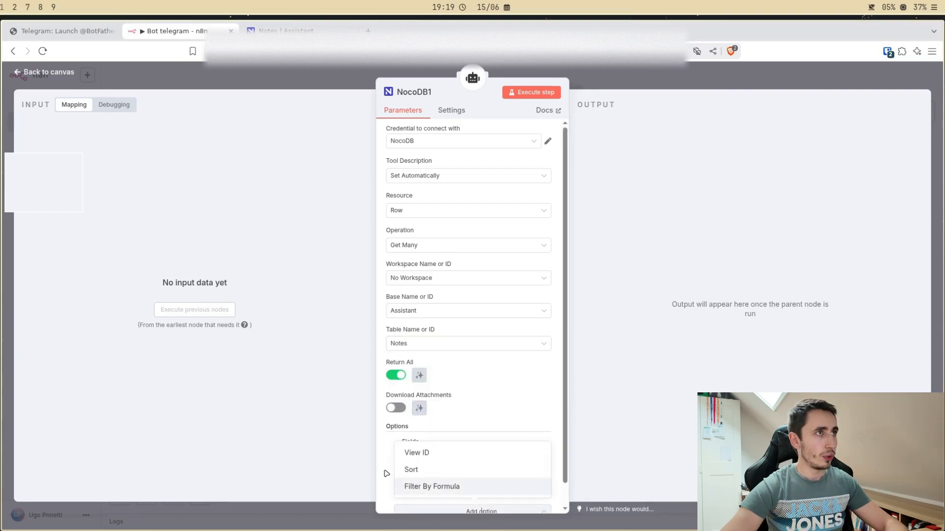
{"action": "left_click", "coordinate": [386, 474]}
{"action": "left_click", "coordinate": [450, 470]}
{"action": "left_click", "coordinate": [63, 29]}
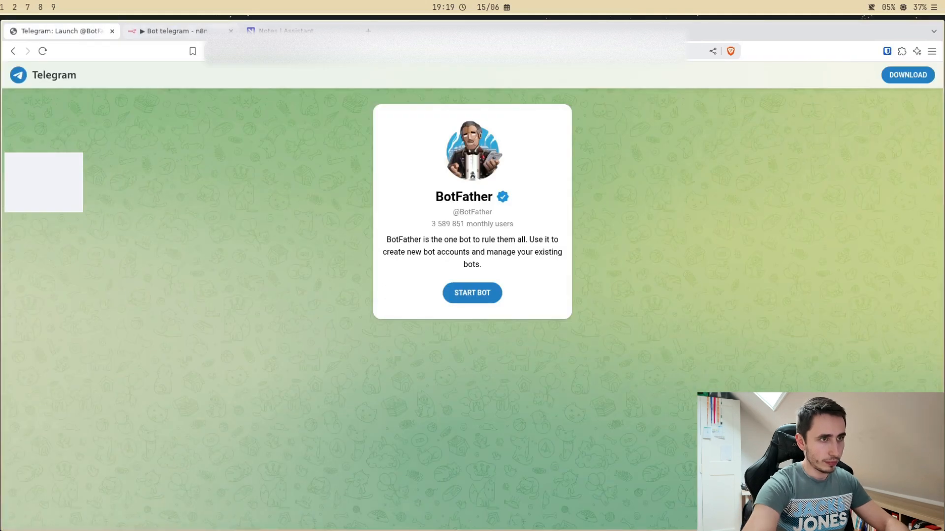
{"action": "key", "text": "ctrl+Tab"}
{"action": "key", "text": "ctrl+Tab"}
{"action": "left_click", "coordinate": [183, 32]}
{"action": "type", "text": "Note"}
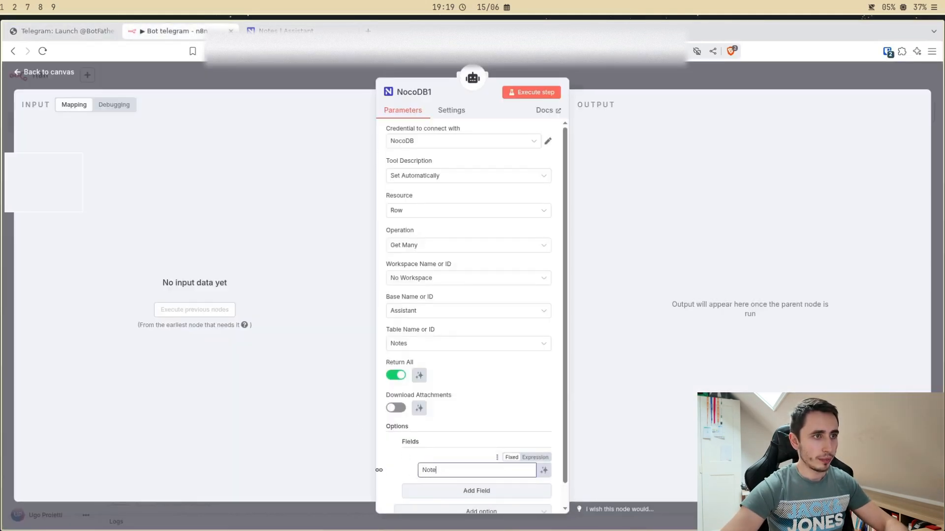
{"action": "left_click", "coordinate": [348, 89]}
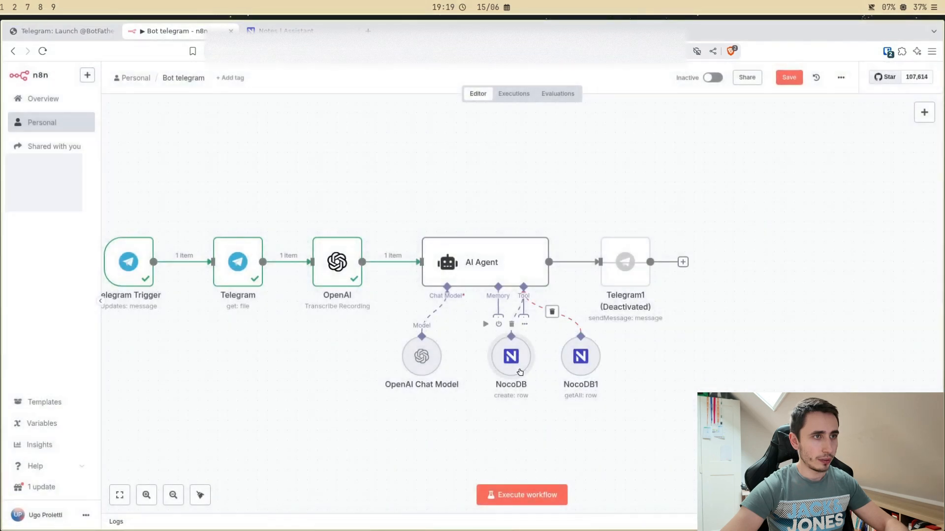
- Add a second field to send in the NocoDB create-row tool and name it Note
{"action": "double_click", "coordinate": [520, 372]}
{"action": "scroll", "coordinate": [460, 487], "scroll_direction": "down", "scroll_amount": 3}
{"action": "left_click", "coordinate": [460, 492]}
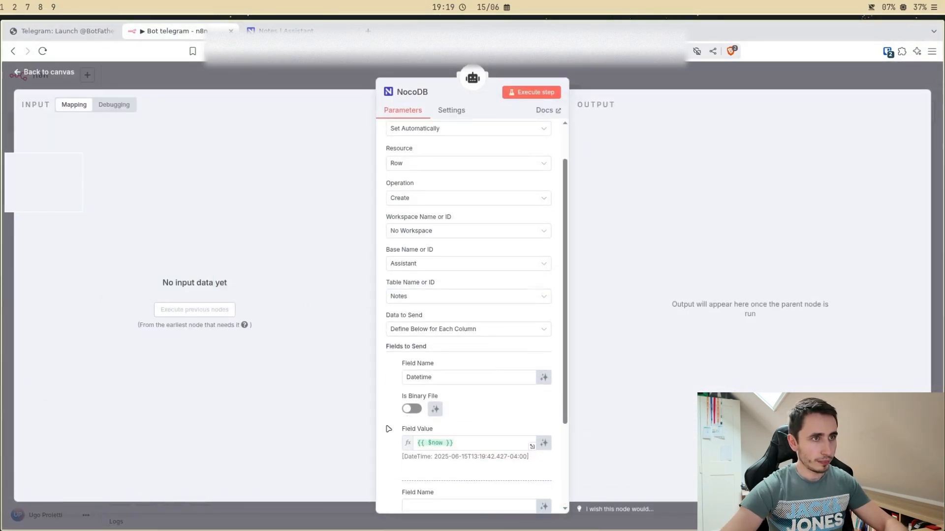
{"action": "scroll", "coordinate": [389, 429], "scroll_direction": "down", "scroll_amount": 3}
{"action": "left_click", "coordinate": [441, 389]}
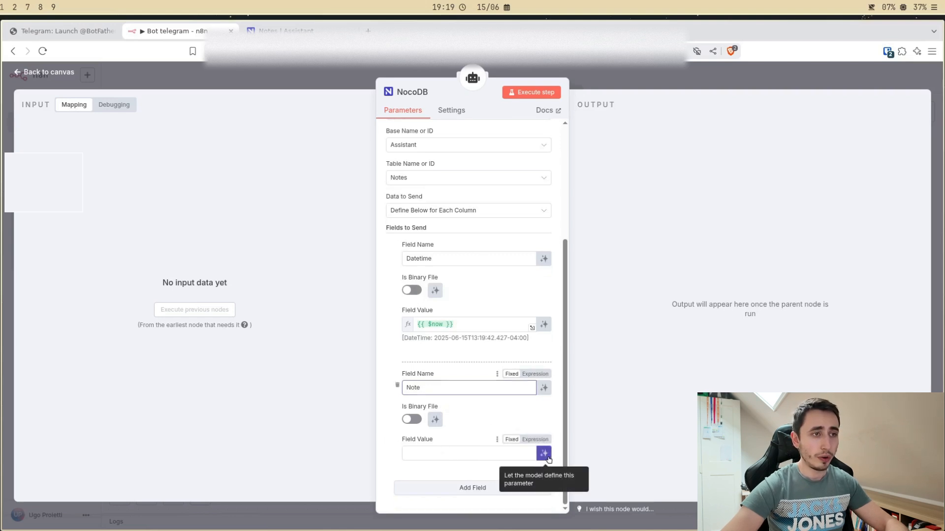
- Let the model define the Note field's value with the description "La note à enregistrer", and return to the canvas
{"action": "left_click", "coordinate": [544, 454]}
{"action": "left_click", "coordinate": [458, 474]}
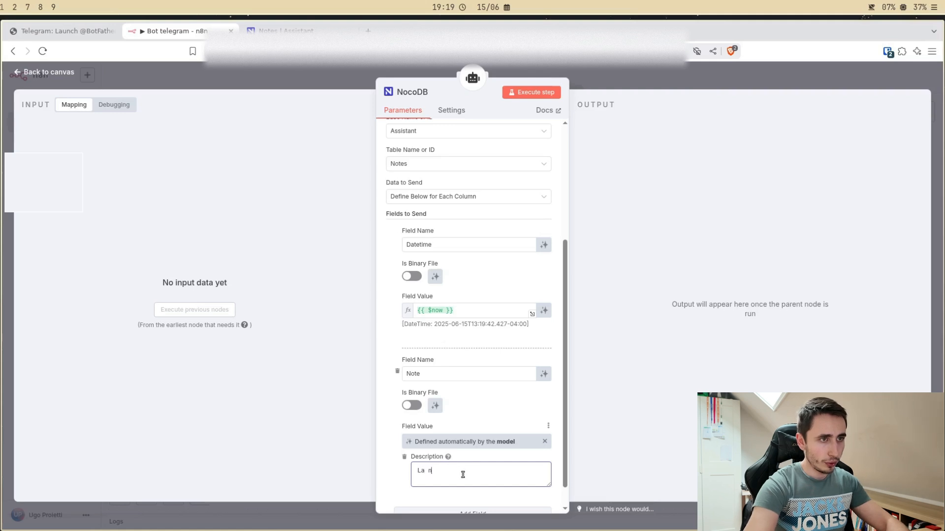
{"action": "type", "text": "La note à enregistrer"}
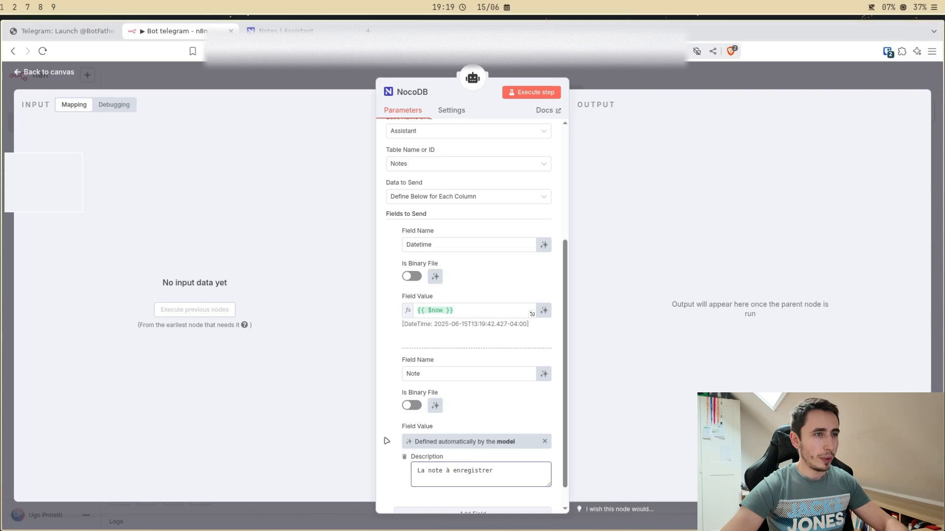
{"action": "scroll", "coordinate": [390, 446], "scroll_direction": "up", "scroll_amount": 5}
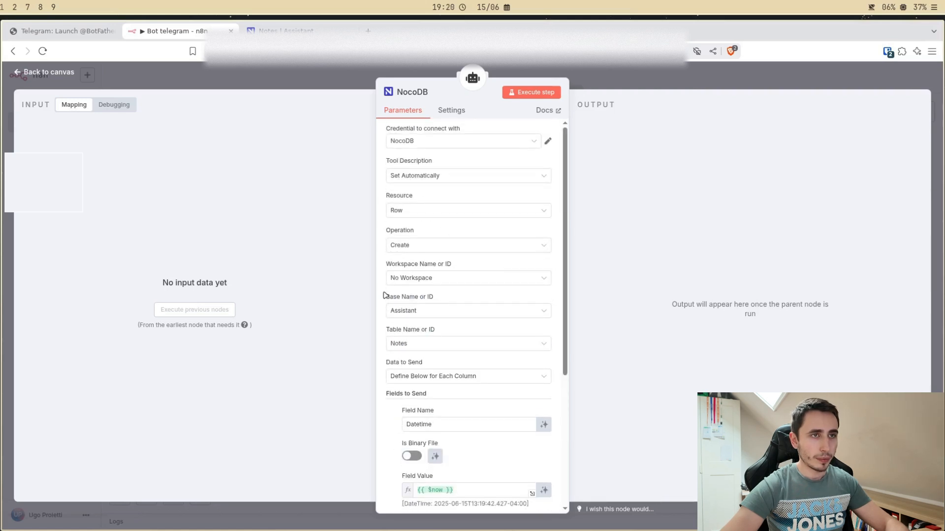
{"action": "left_click", "coordinate": [342, 80]}
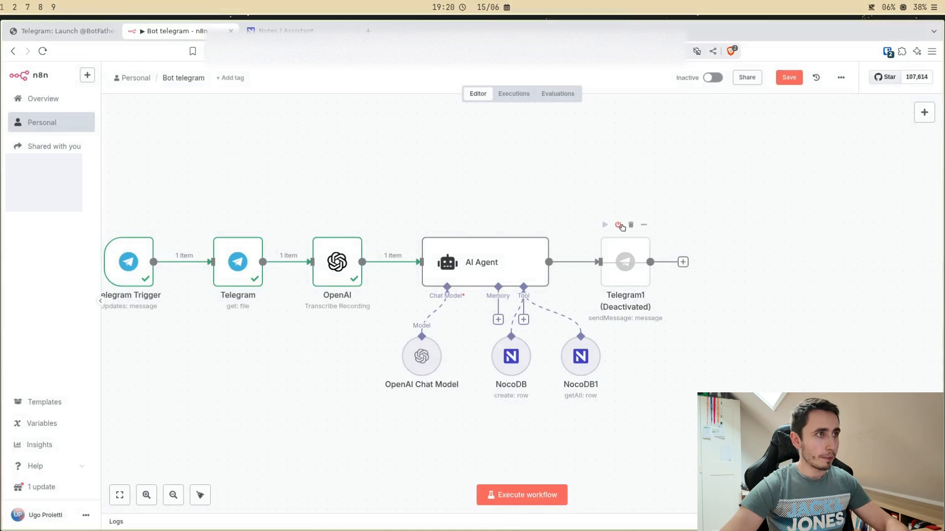
{"action": "left_click", "coordinate": [618, 225]}
{"action": "double_click", "coordinate": [624, 264]}
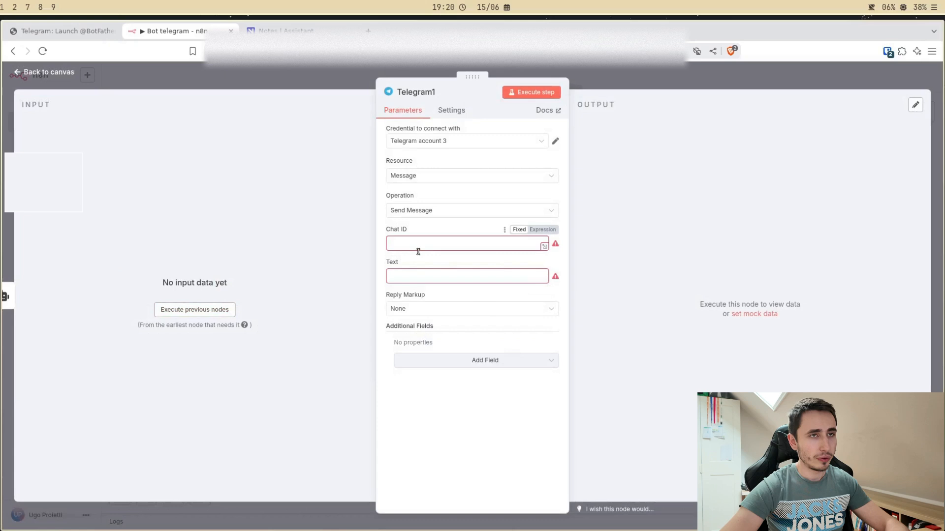
{"action": "left_click", "coordinate": [629, 78]}
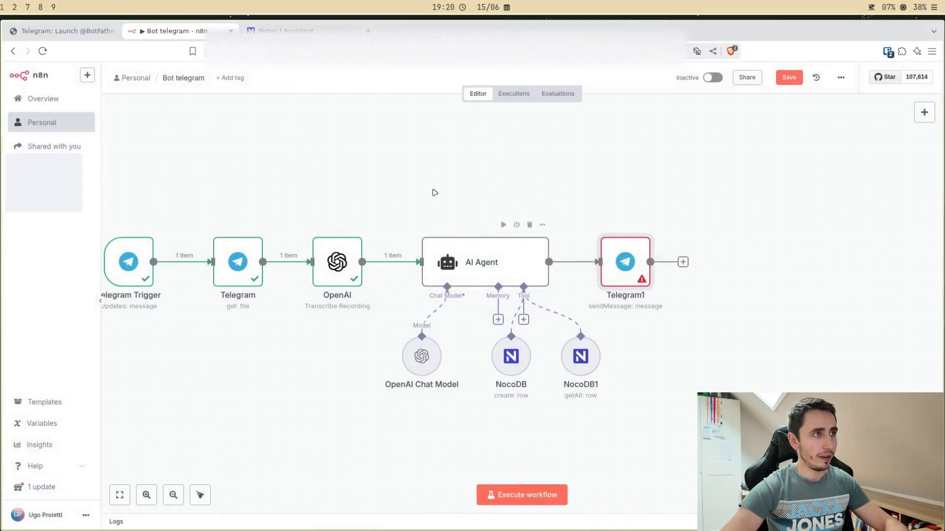
{"action": "double_click", "coordinate": [625, 263]}
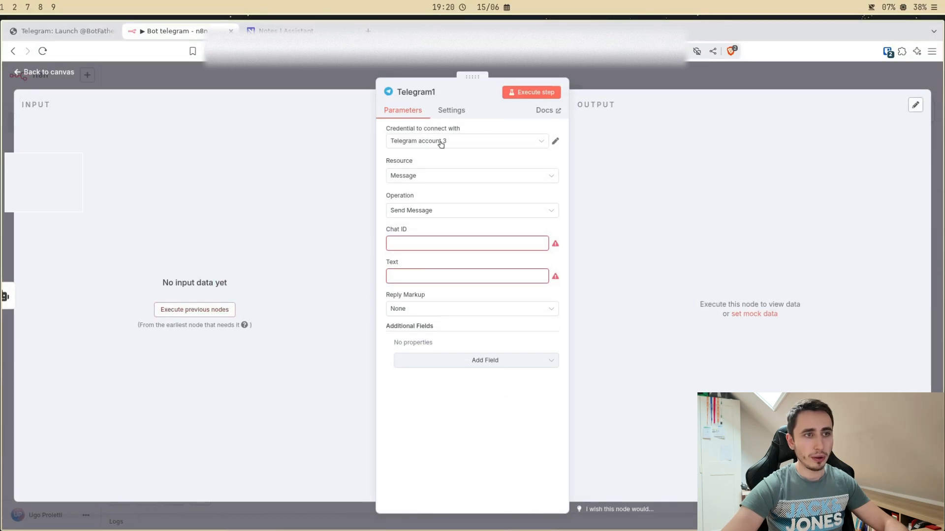
{"action": "key", "text": "Escape"}
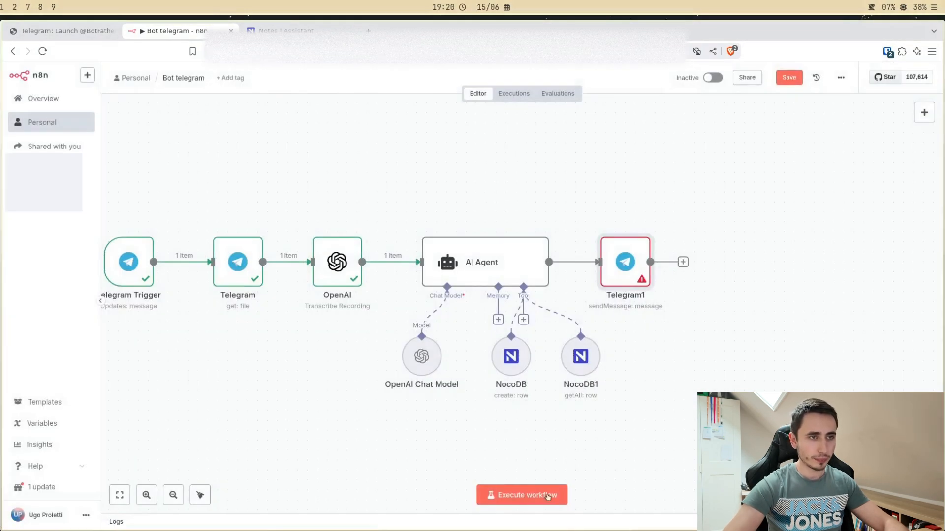
{"action": "left_click", "coordinate": [527, 495]}
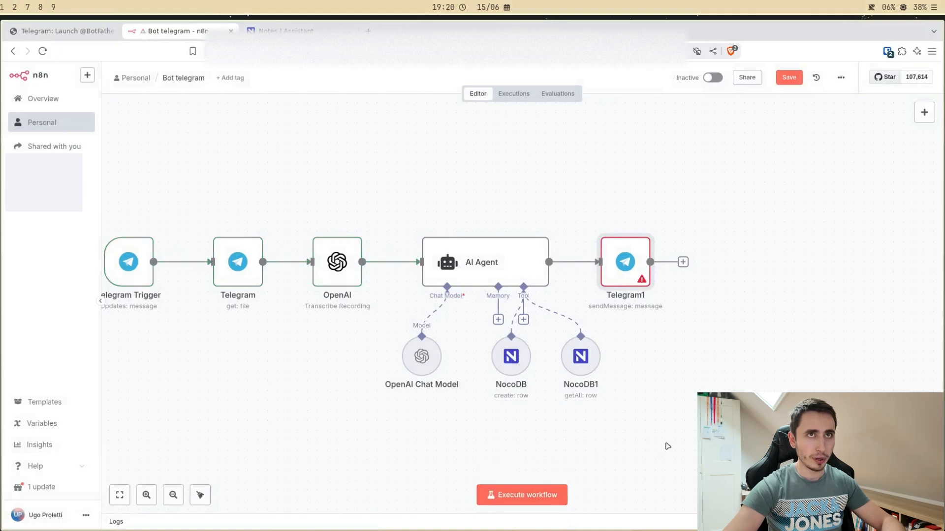
{"action": "left_click", "coordinate": [618, 225]}
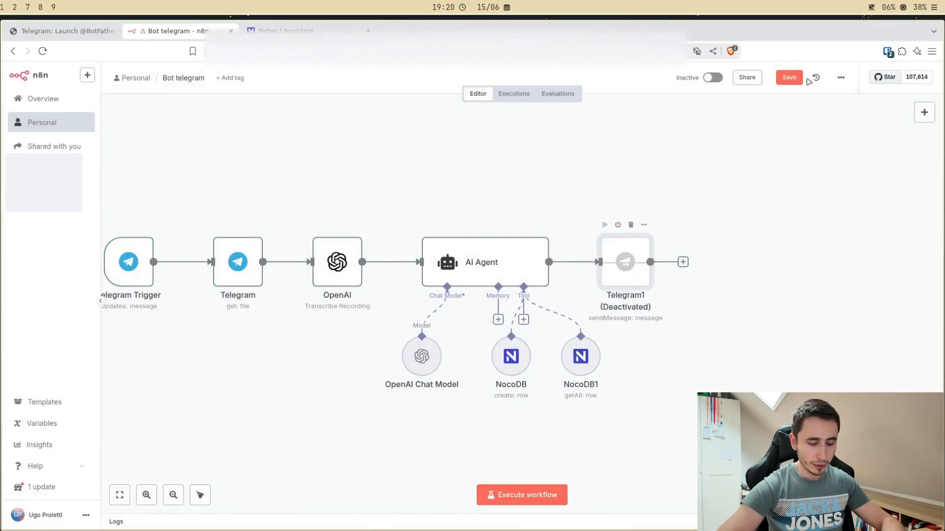
- Save the Bot telegram workflow and execute it as a test
{"action": "left_click", "coordinate": [799, 78]}
{"action": "left_click", "coordinate": [565, 487]}
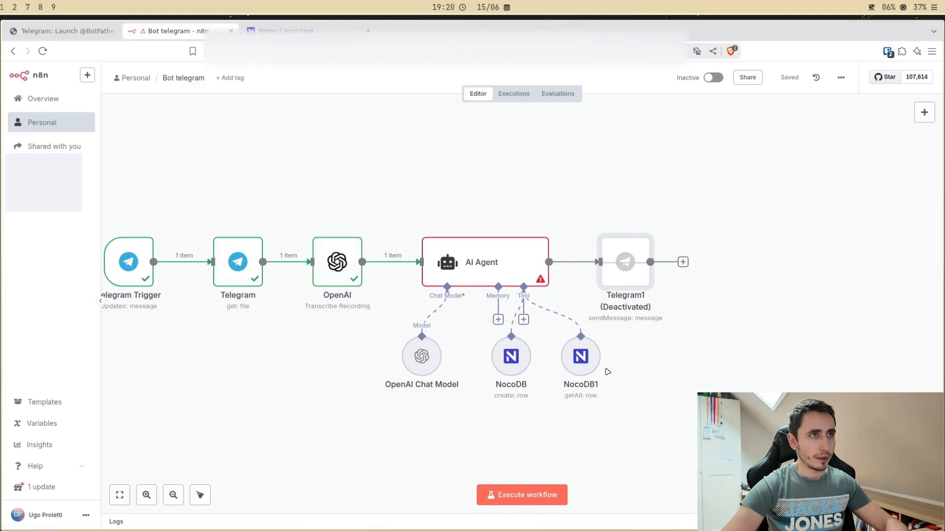
{"action": "double_click", "coordinate": [480, 263]}
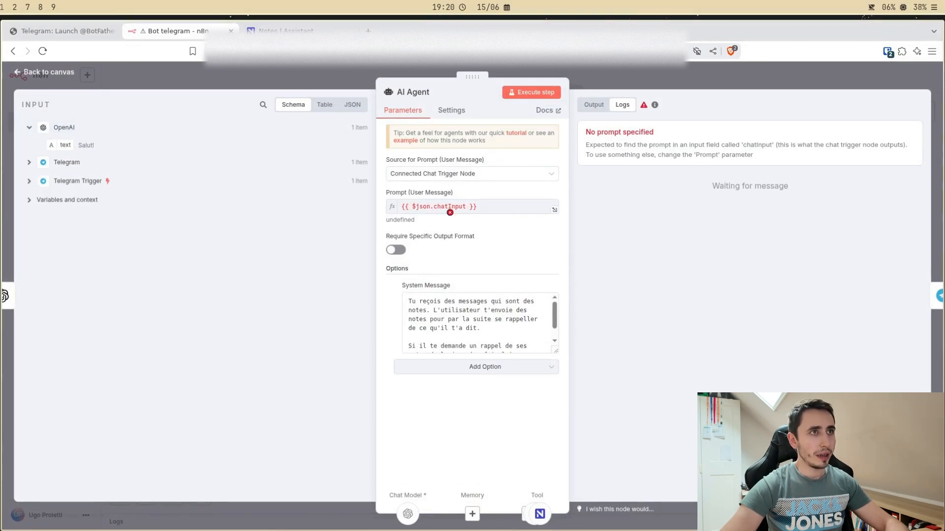
{"action": "left_click", "coordinate": [425, 175]}
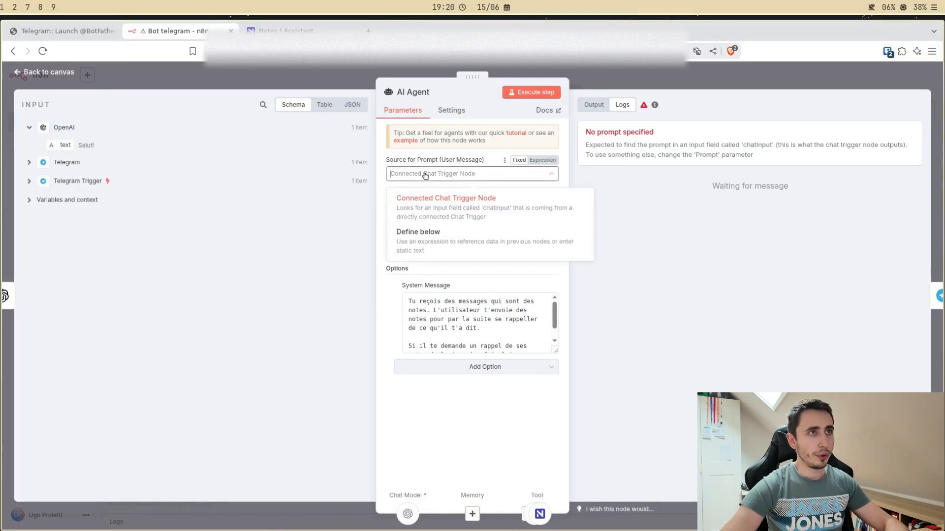
{"action": "left_click", "coordinate": [456, 207]}
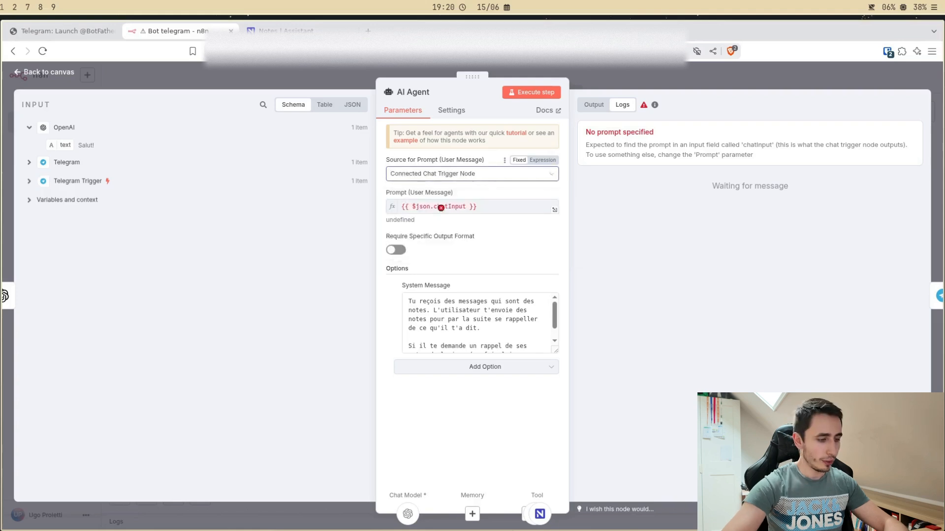
{"action": "left_click", "coordinate": [601, 79]}
{"action": "left_click", "coordinate": [924, 112]}
{"action": "type", "text": "chat"}
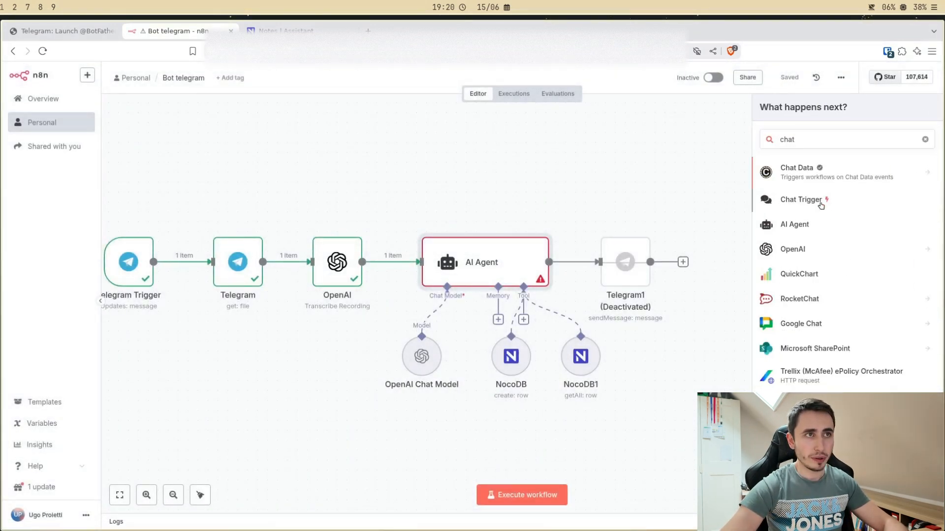
{"action": "left_click", "coordinate": [820, 202]}
{"action": "left_click", "coordinate": [286, 81]}
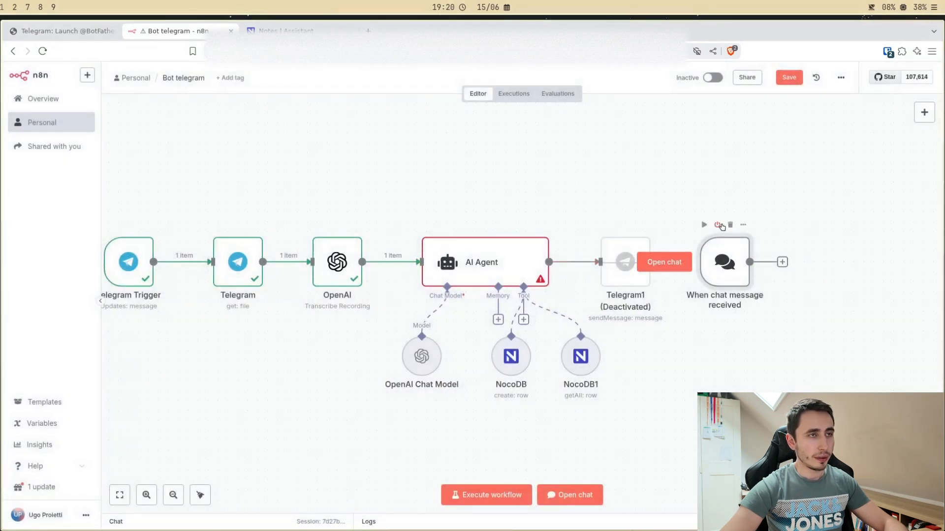
{"action": "left_click", "coordinate": [717, 225]}
{"action": "left_click", "coordinate": [730, 224]}
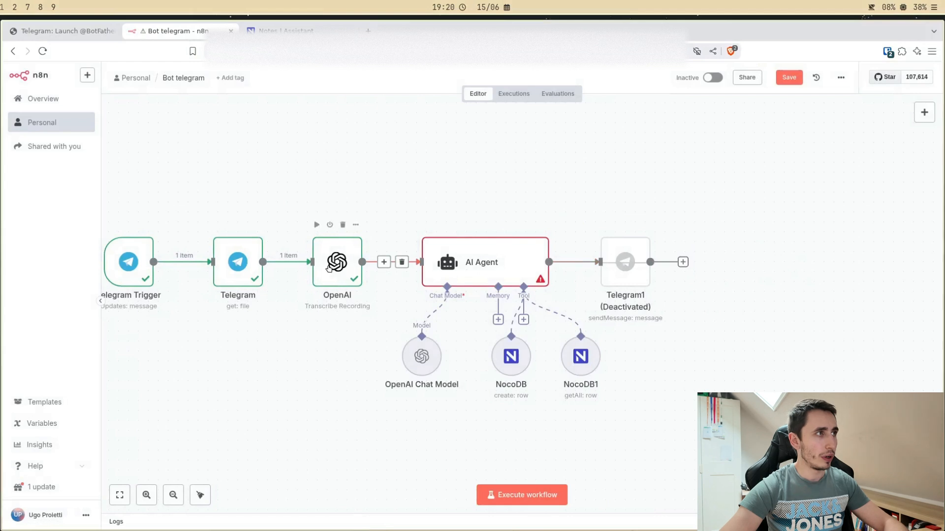
- Set the AI Agent's prompt source to Define below with the OpenAI text {{ $json.text }} as prompt, and return to the canvas
{"action": "double_click", "coordinate": [475, 263]}
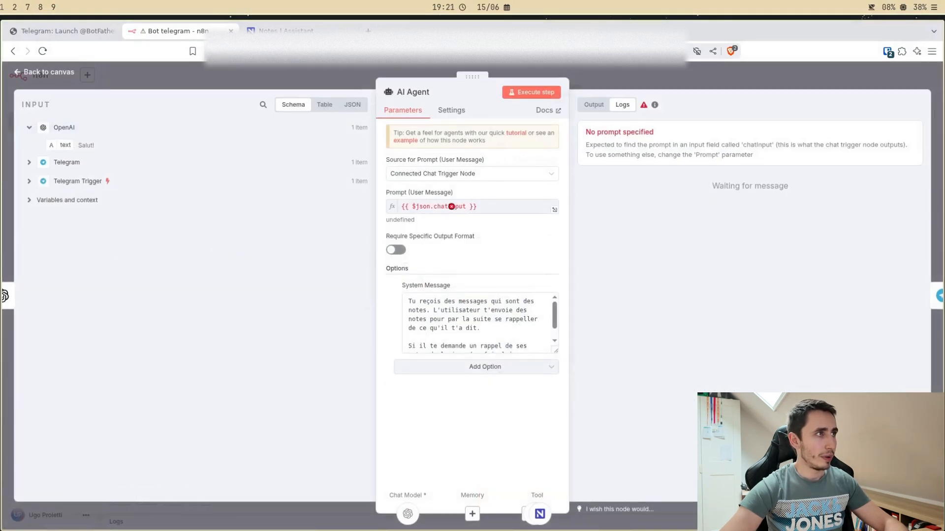
{"action": "left_click", "coordinate": [433, 176]}
{"action": "left_click", "coordinate": [418, 230]}
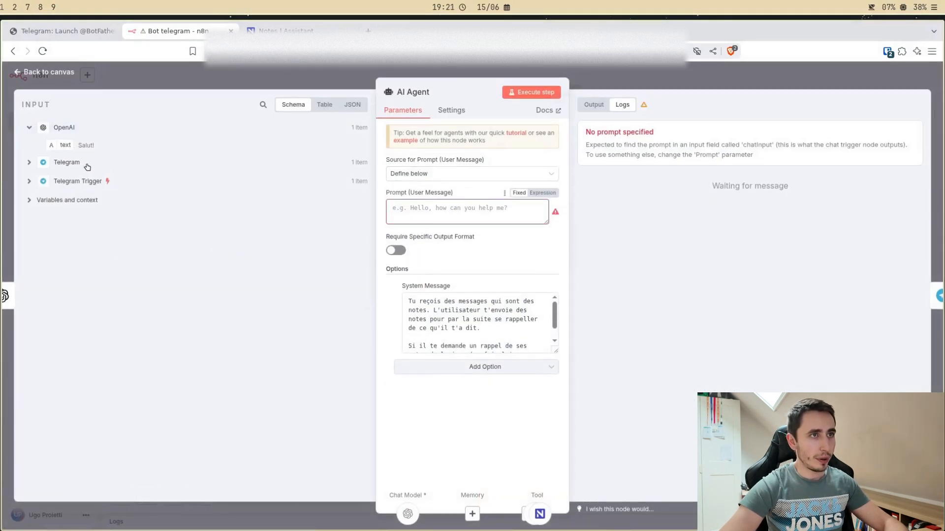
{"action": "left_click_drag", "start_coordinate": [57, 148], "coordinate": [418, 209]}
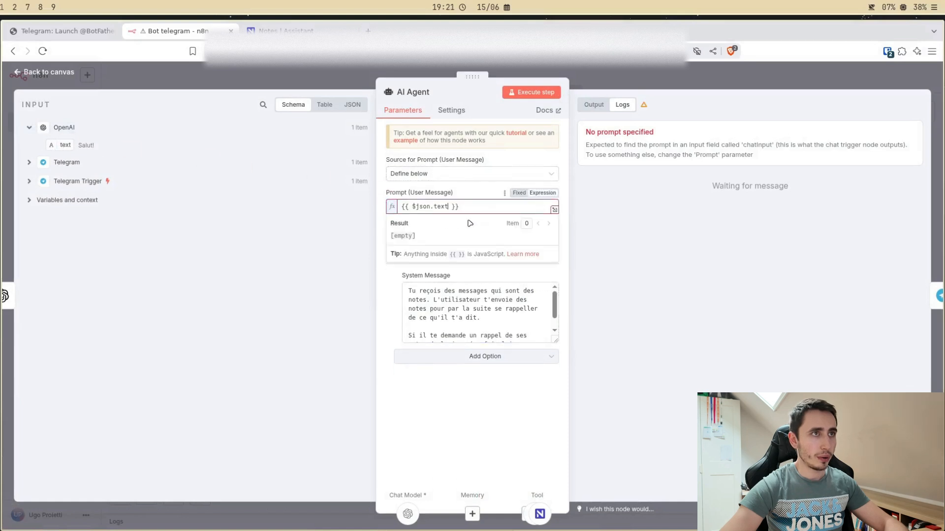
{"action": "left_click", "coordinate": [658, 295]}
{"action": "left_click", "coordinate": [473, 212]}
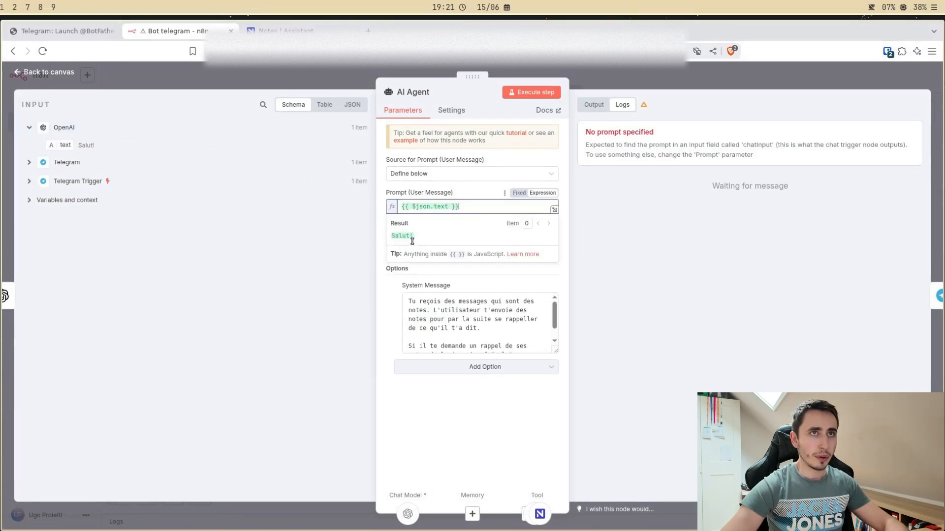
{"action": "left_click", "coordinate": [657, 256]}
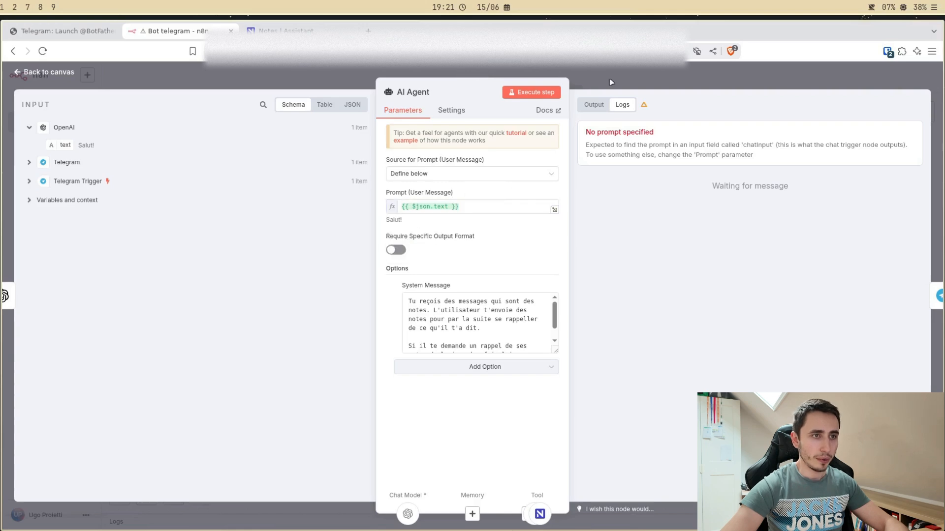
{"action": "left_click", "coordinate": [611, 83]}
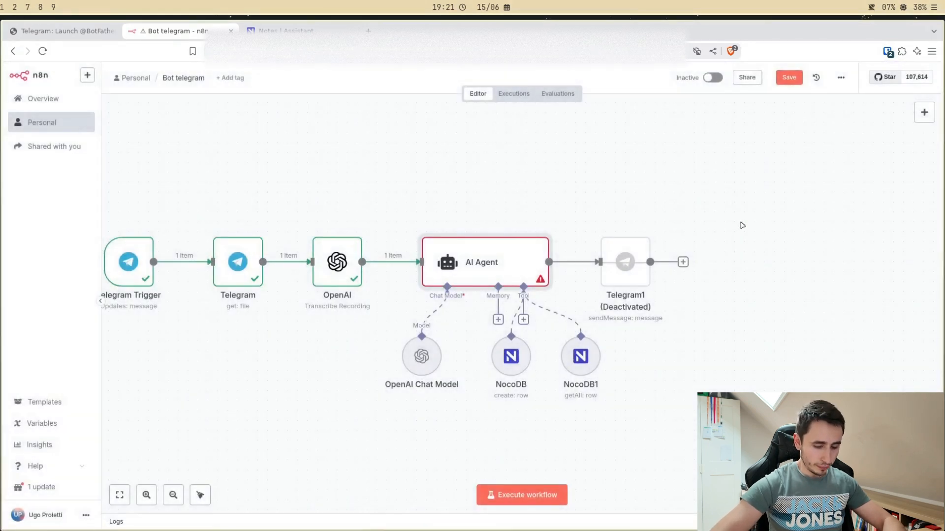
- Execute the workflow twice to test the AI Agent with incoming Telegram voice messages
{"action": "left_click", "coordinate": [523, 502]}
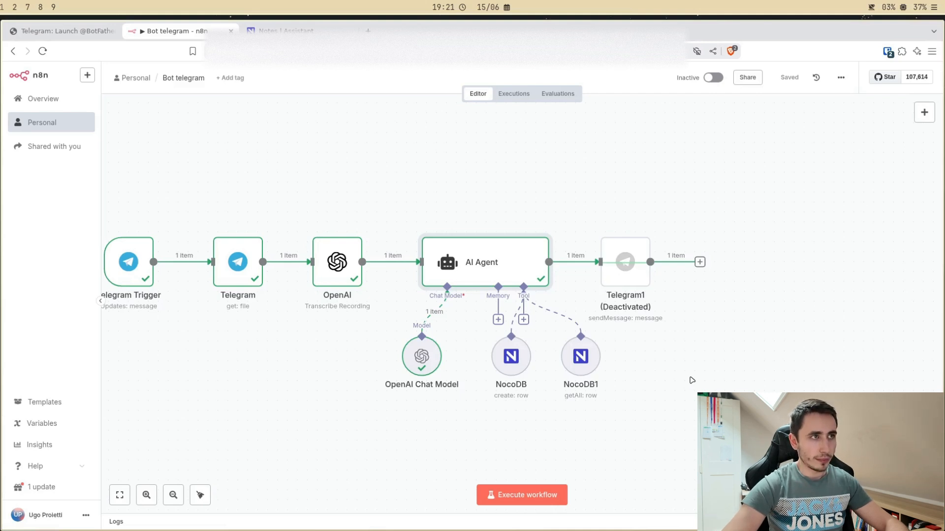
{"action": "left_click", "coordinate": [546, 495]}
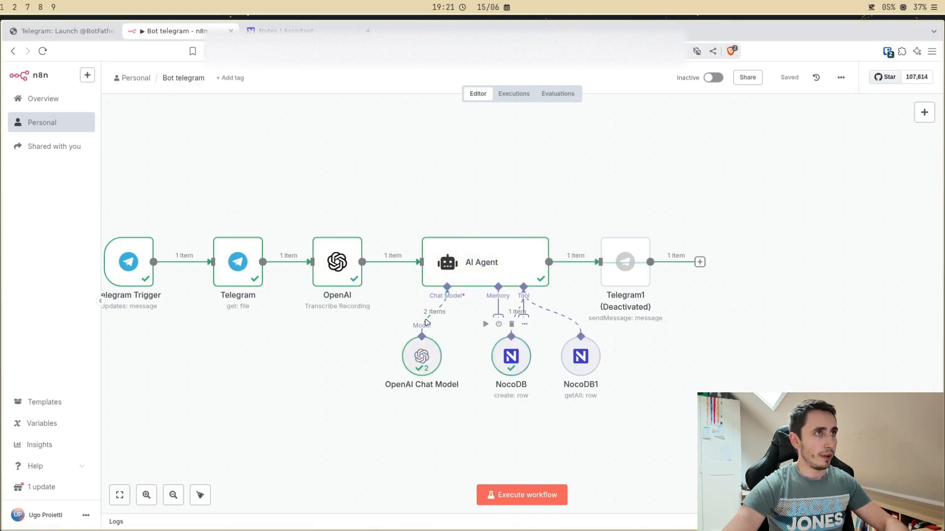
- Refresh the Notes table in NocoDB and read the full text of the stored note
{"action": "left_click", "coordinate": [295, 30]}
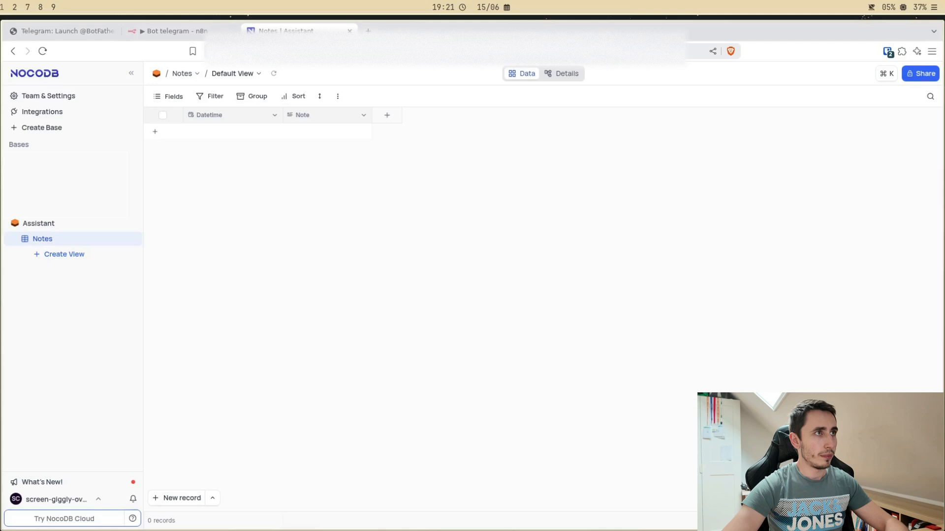
{"action": "left_click", "coordinate": [273, 73]}
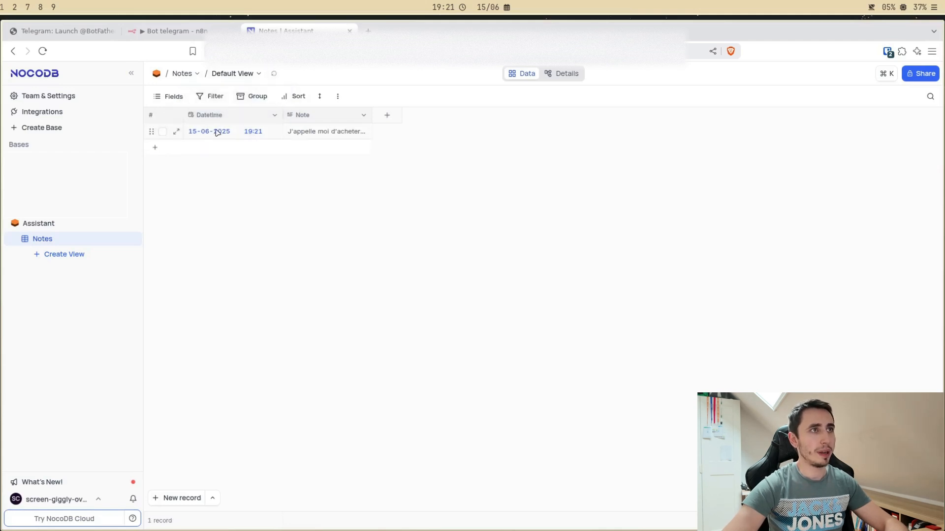
{"action": "double_click", "coordinate": [333, 139]}
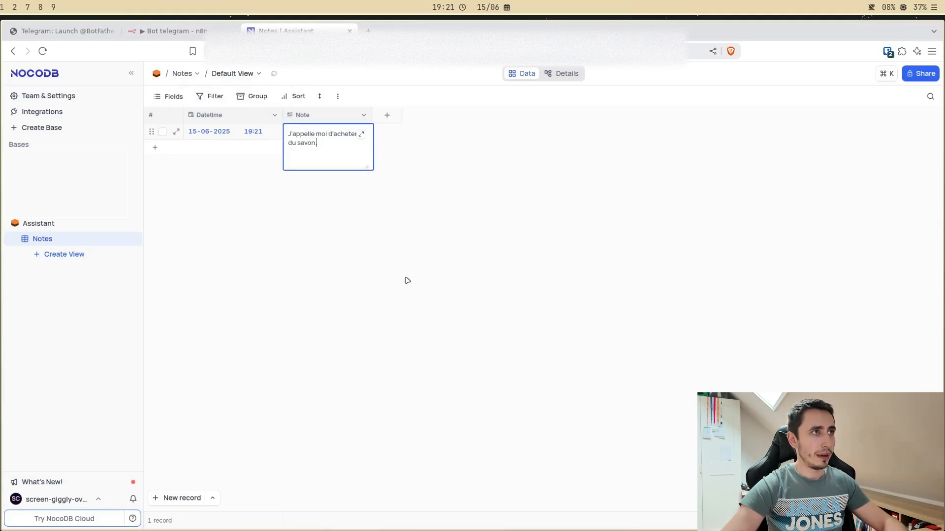
{"action": "left_click", "coordinate": [251, 170]}
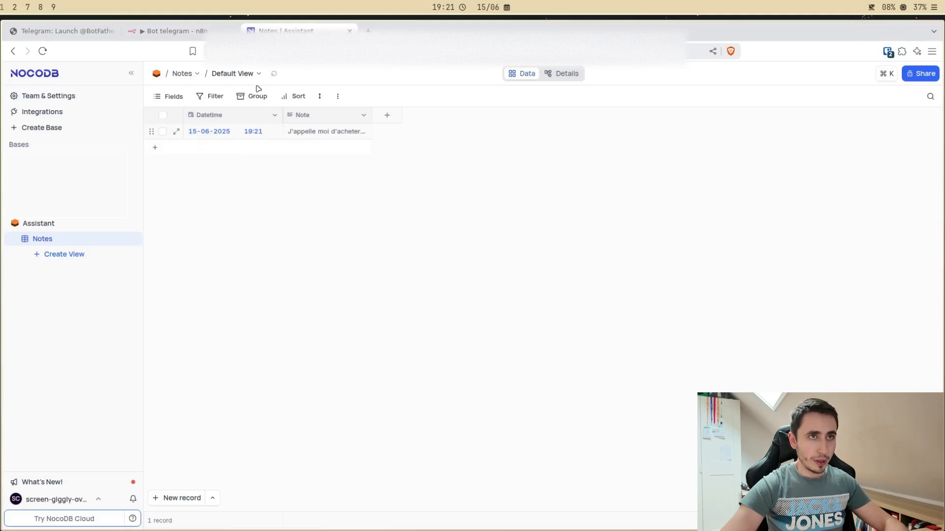
- Switch back to the n8n workflow, reactivate the Telegram1 node and set its Text to the AI Agent's output, {{ $json.output }}
{"action": "left_click", "coordinate": [200, 32]}
{"action": "mouse_move", "coordinate": [624, 264]}
{"action": "left_click", "coordinate": [623, 227]}
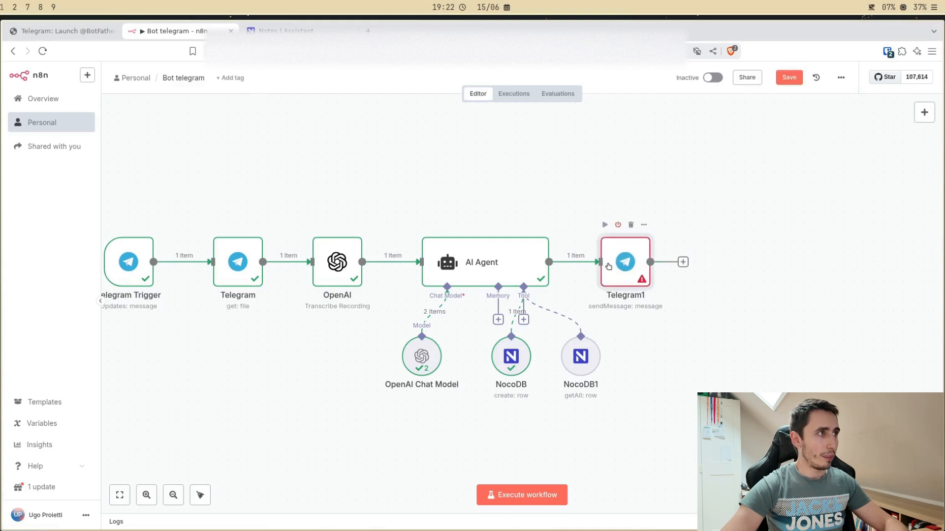
{"action": "double_click", "coordinate": [625, 261]}
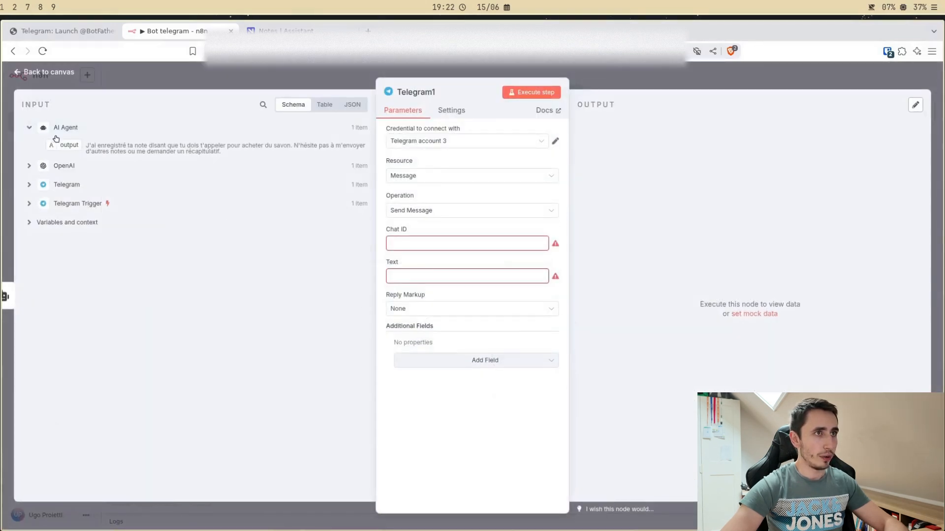
{"action": "left_click_drag", "start_coordinate": [63, 149], "coordinate": [427, 284]}
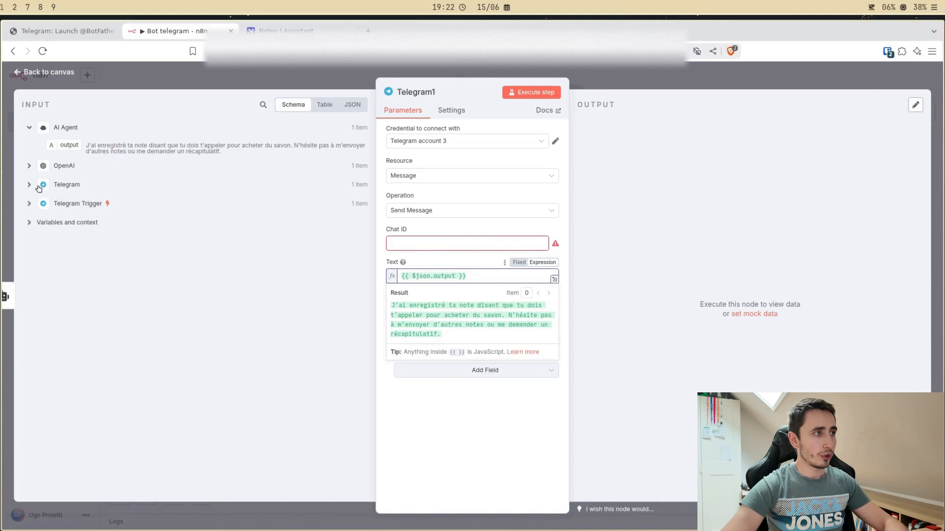
- Set Telegram1's Chat ID to the chat id from the Telegram Trigger message, {{ $('Telegram Trigger').item.json.message.chat.id }}, and return to the canvas
{"action": "left_click", "coordinate": [35, 207]}
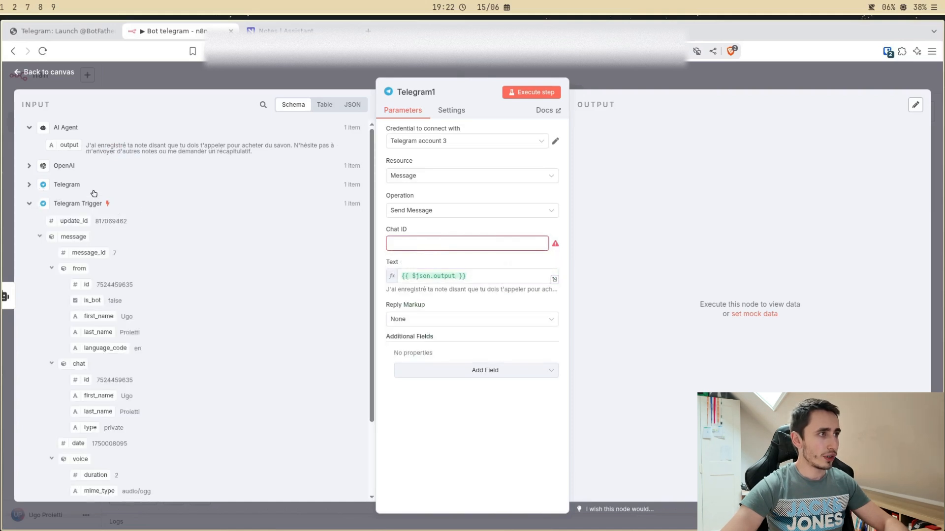
{"action": "scroll", "coordinate": [108, 275], "scroll_direction": "down", "scroll_amount": 3}
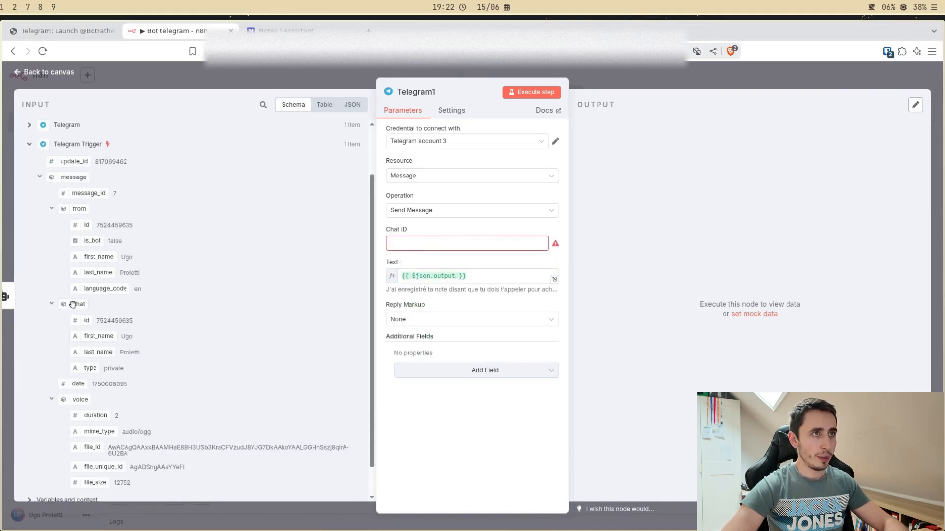
{"action": "left_click_drag", "start_coordinate": [84, 322], "coordinate": [395, 262]}
{"action": "left_click", "coordinate": [490, 448]}
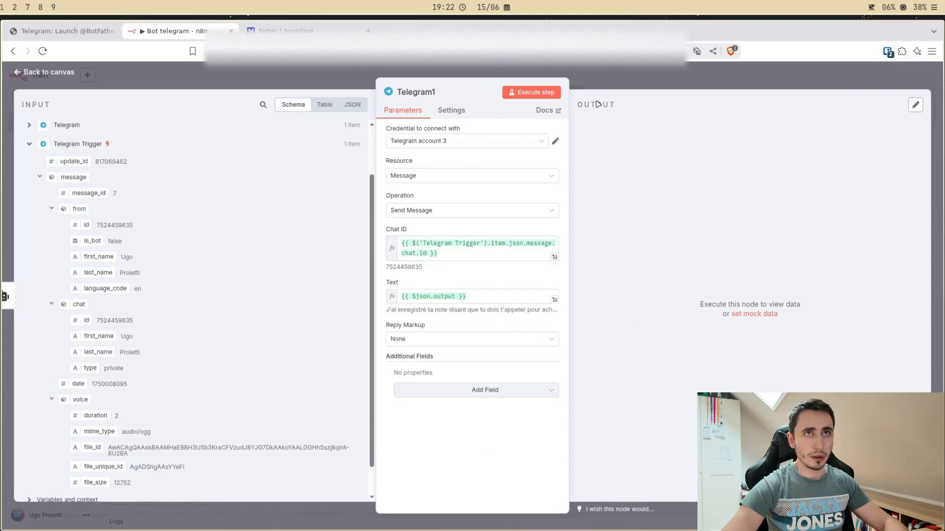
{"action": "left_click", "coordinate": [616, 79]}
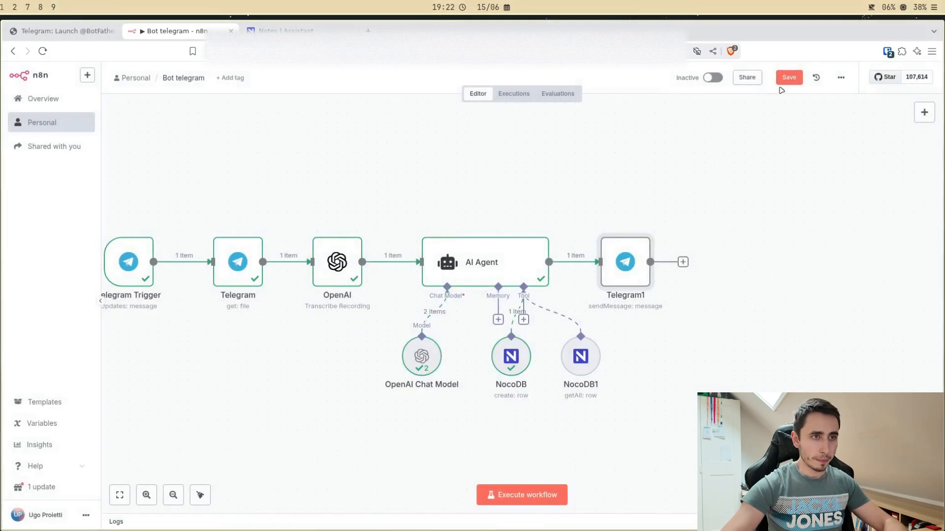
- Execute the workflow with a voice note, read the assistant bot's reply and its n8n attribution line in Telegram, and return to n8n
{"action": "left_click", "coordinate": [534, 495]}
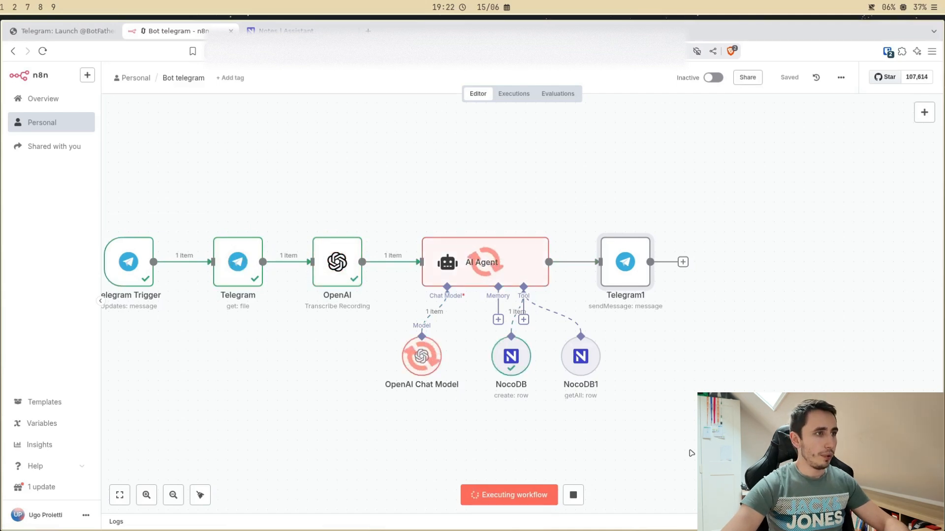
{"action": "key", "text": "super+2"}
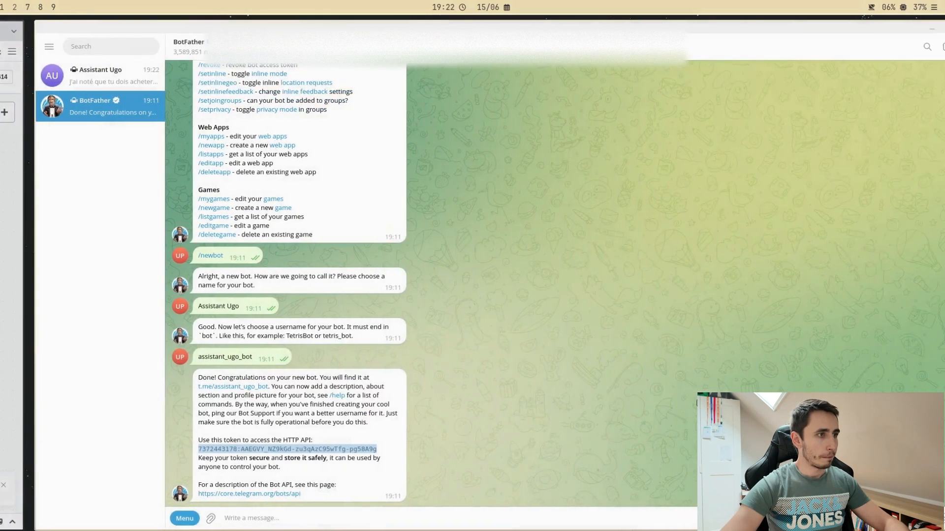
{"action": "left_click", "coordinate": [72, 79]}
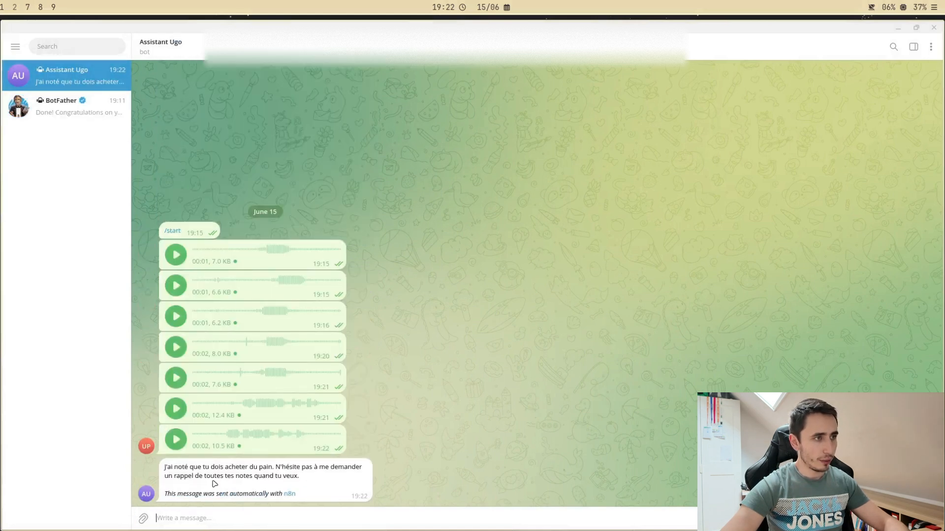
{"action": "left_click_drag", "start_coordinate": [169, 498], "coordinate": [302, 499]}
{"action": "left_click", "coordinate": [323, 500]}
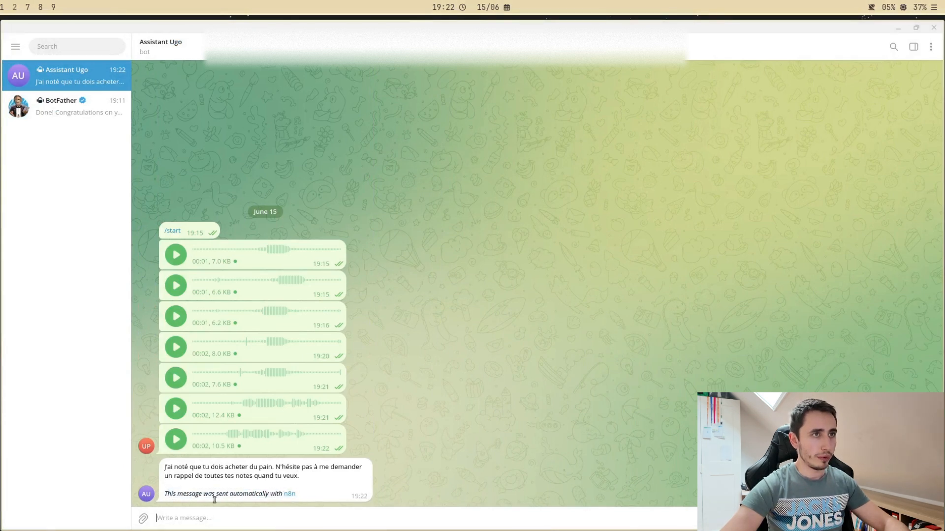
{"action": "key", "text": "super+1"}
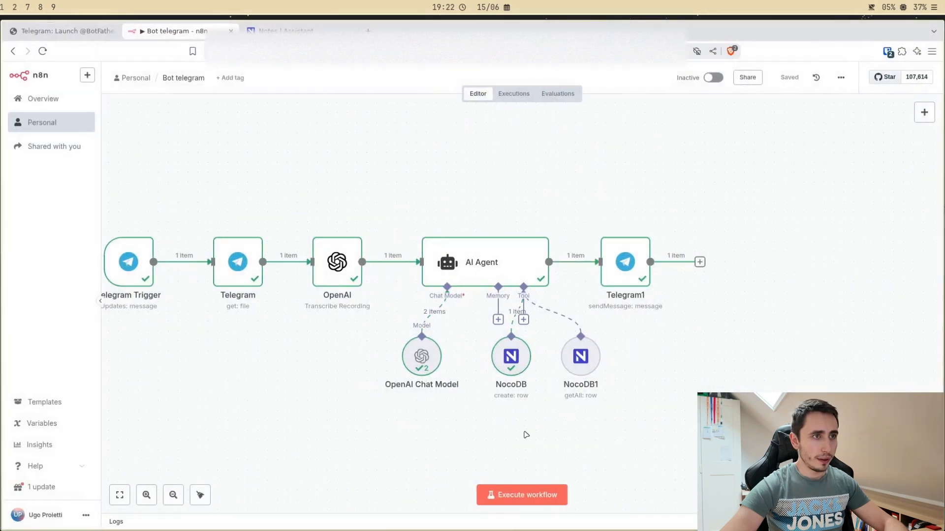
{"action": "double_click", "coordinate": [495, 270]}
{"action": "left_click", "coordinate": [462, 377]}
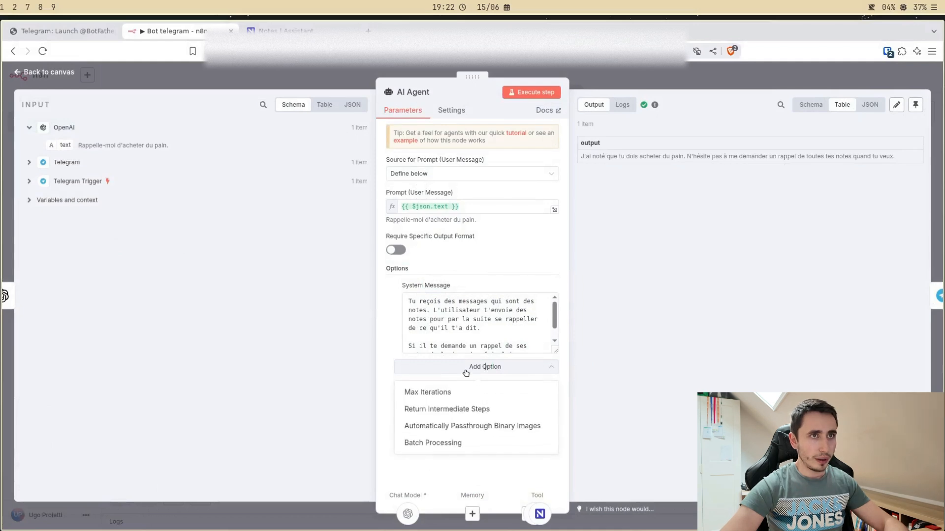
{"action": "left_click", "coordinate": [388, 397]}
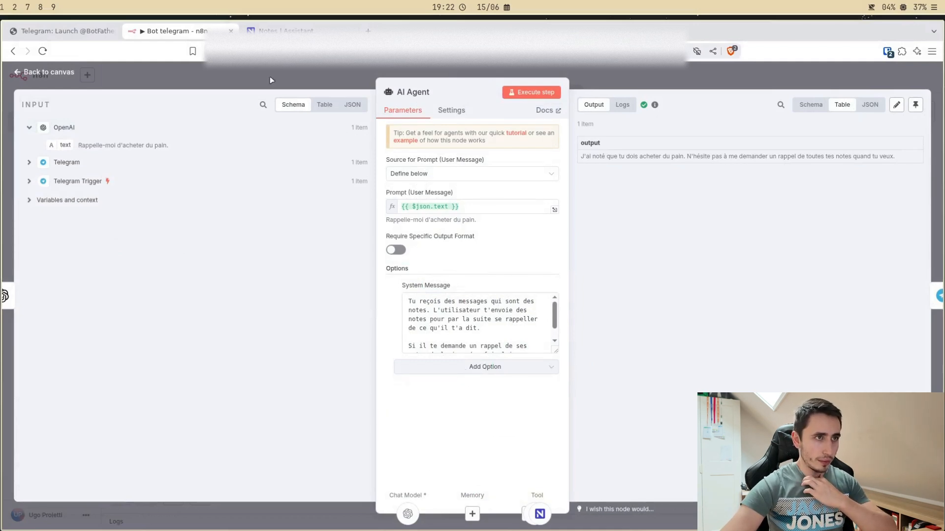
{"action": "key", "text": "Escape"}
- Add the Append n8n Attribution field to the Telegram1 node, turn it off, and return to the canvas
{"action": "double_click", "coordinate": [624, 261]}
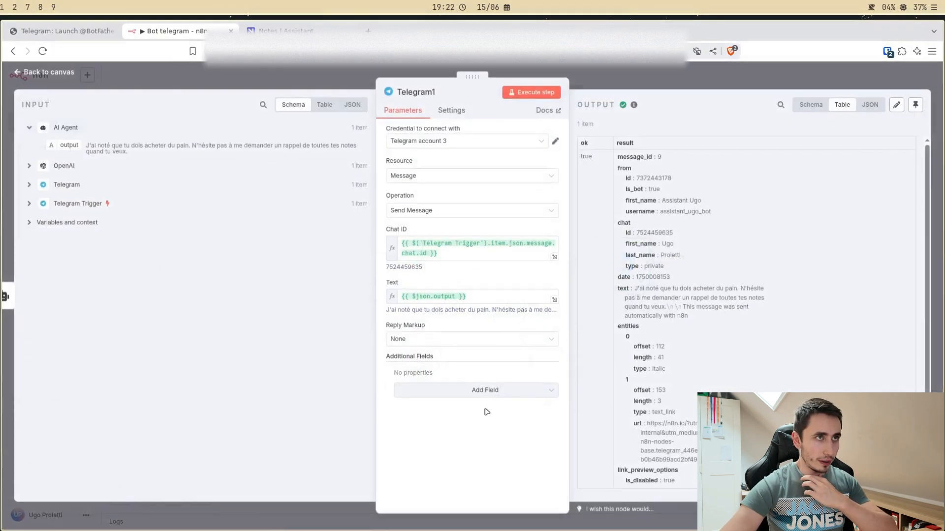
{"action": "left_click", "coordinate": [465, 392]}
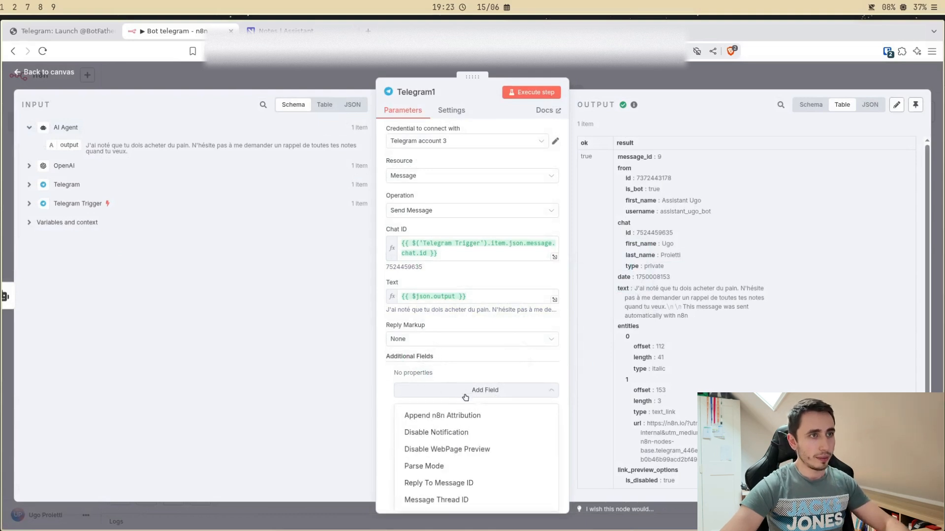
{"action": "left_click", "coordinate": [437, 417]}
{"action": "left_click", "coordinate": [416, 386]}
{"action": "left_click", "coordinate": [643, 84]}
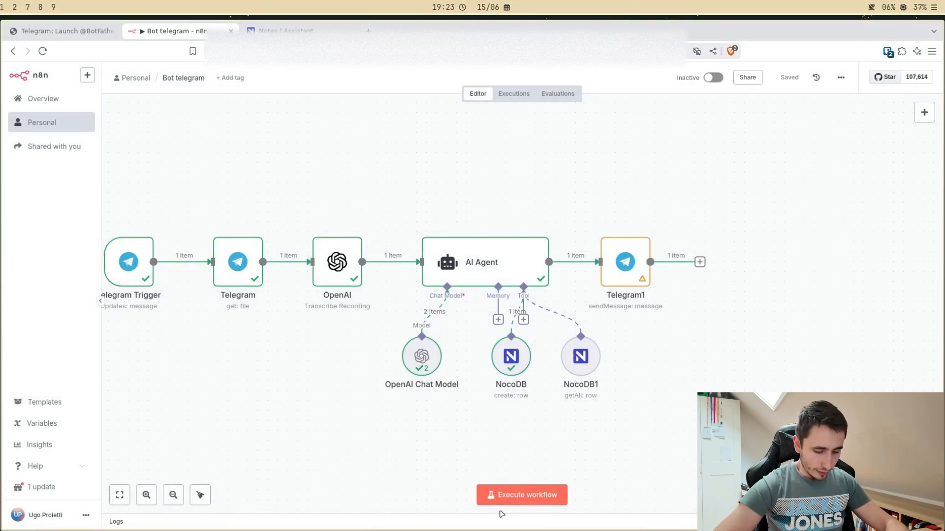
- Execute the workflow with a voice request for a recap of the notes, and read the assistant bot's reply in Telegram
{"action": "left_click", "coordinate": [522, 495]}
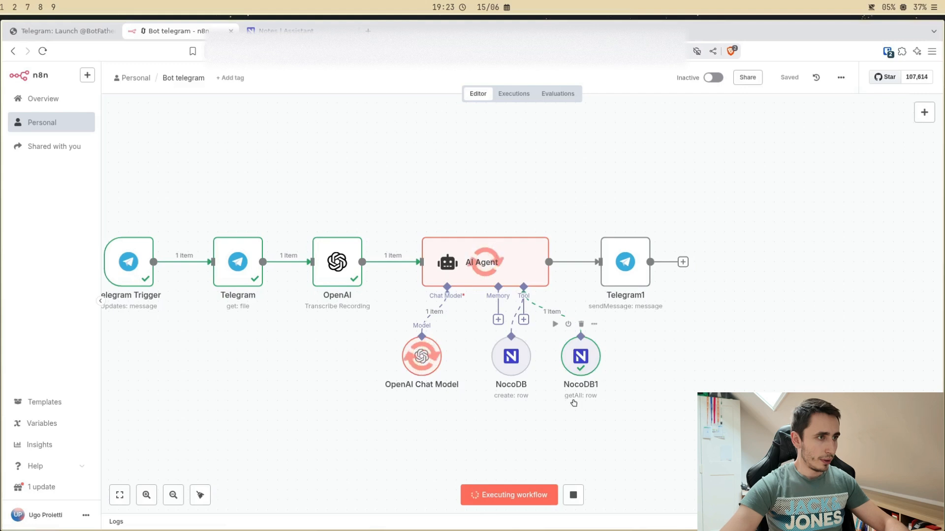
{"action": "key", "text": "super+Right"}
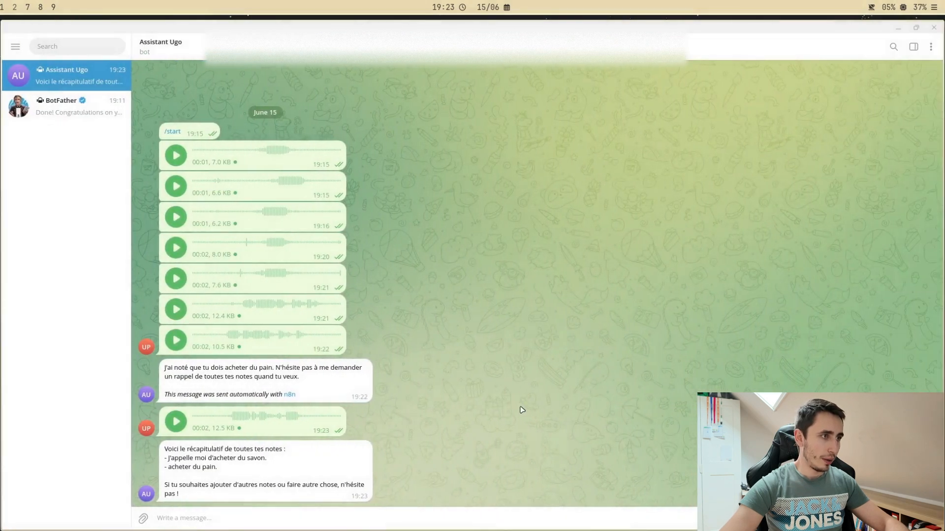
{"action": "left_click_drag", "start_coordinate": [171, 461], "coordinate": [198, 463]}
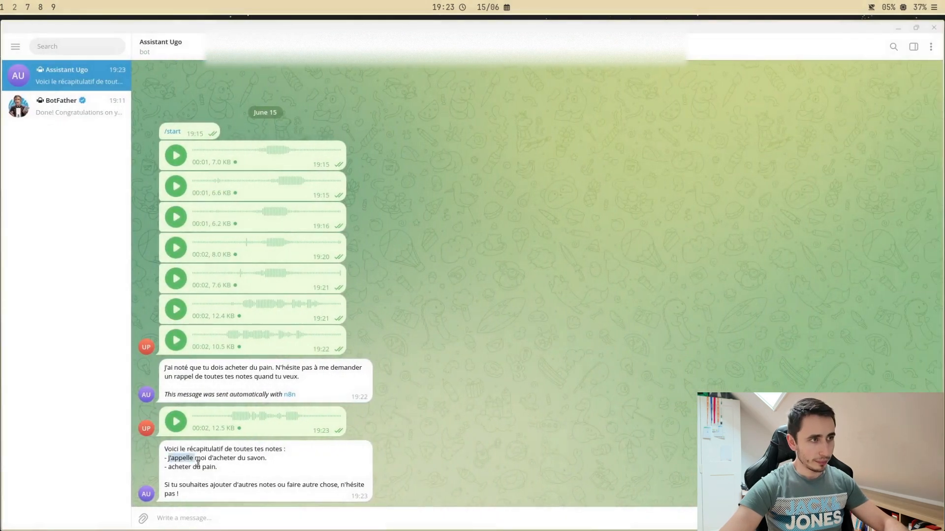
{"action": "left_click", "coordinate": [173, 460]}
{"action": "double_click", "coordinate": [190, 463]}
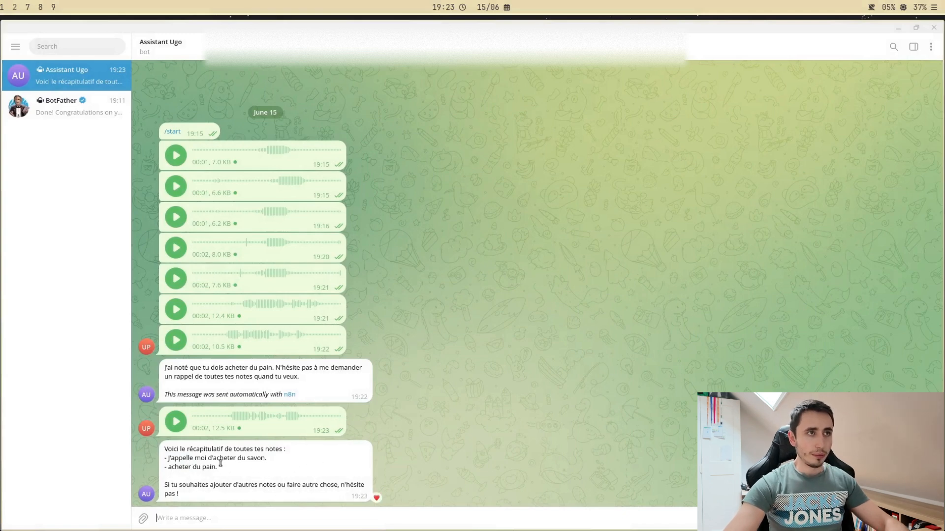
{"action": "left_click_drag", "start_coordinate": [176, 469], "coordinate": [273, 475]}
{"action": "left_click", "coordinate": [273, 475]}
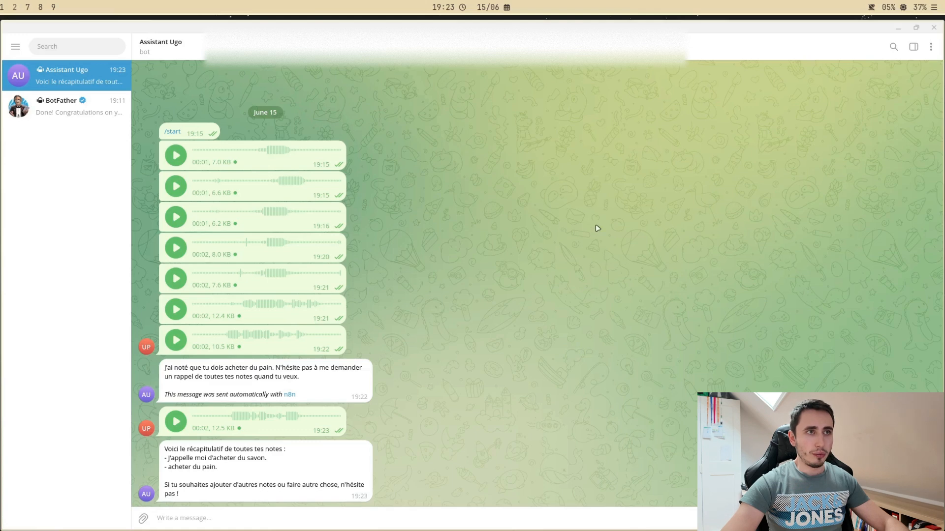
- Switch back to the n8n workflow and go to the connection between the Telegram Trigger and Telegram nodes
{"action": "key", "text": "super+1"}
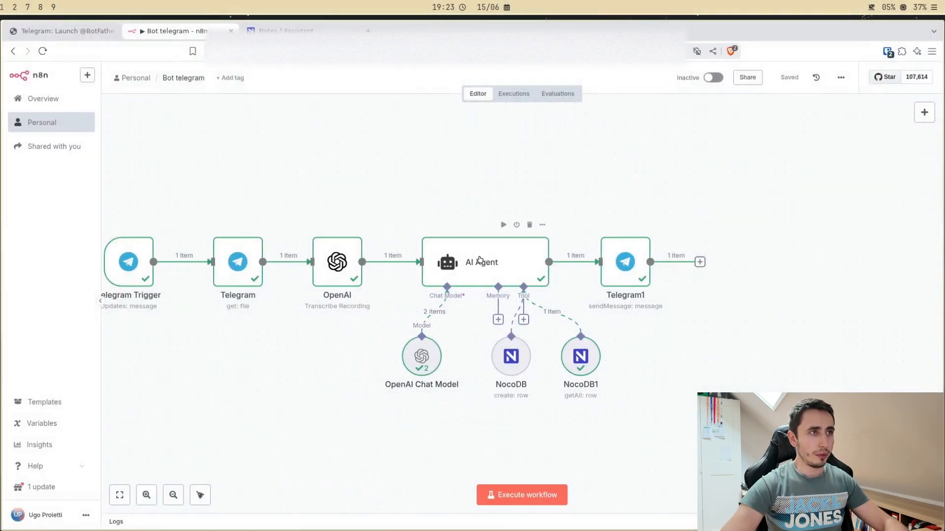
{"action": "left_click_drag", "start_coordinate": [372, 180], "coordinate": [464, 192]}
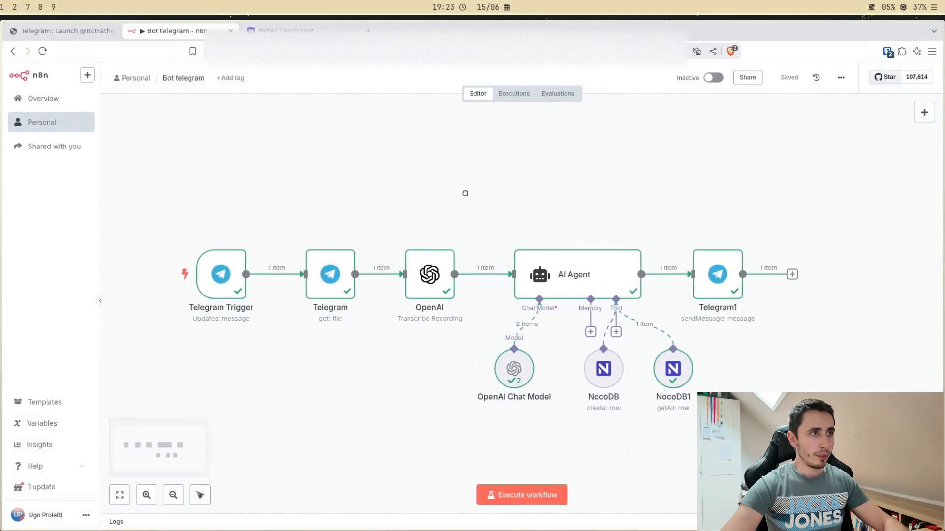
{"action": "mouse_move", "coordinate": [276, 281]}
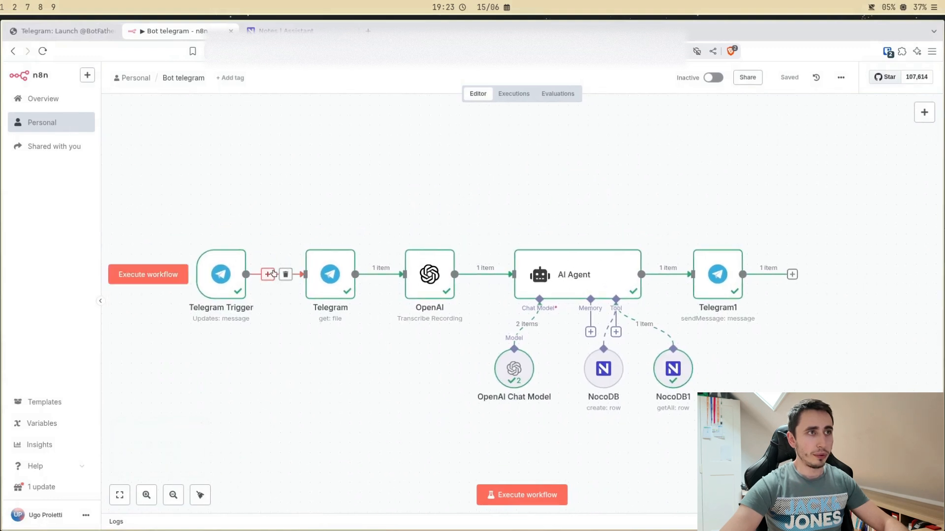